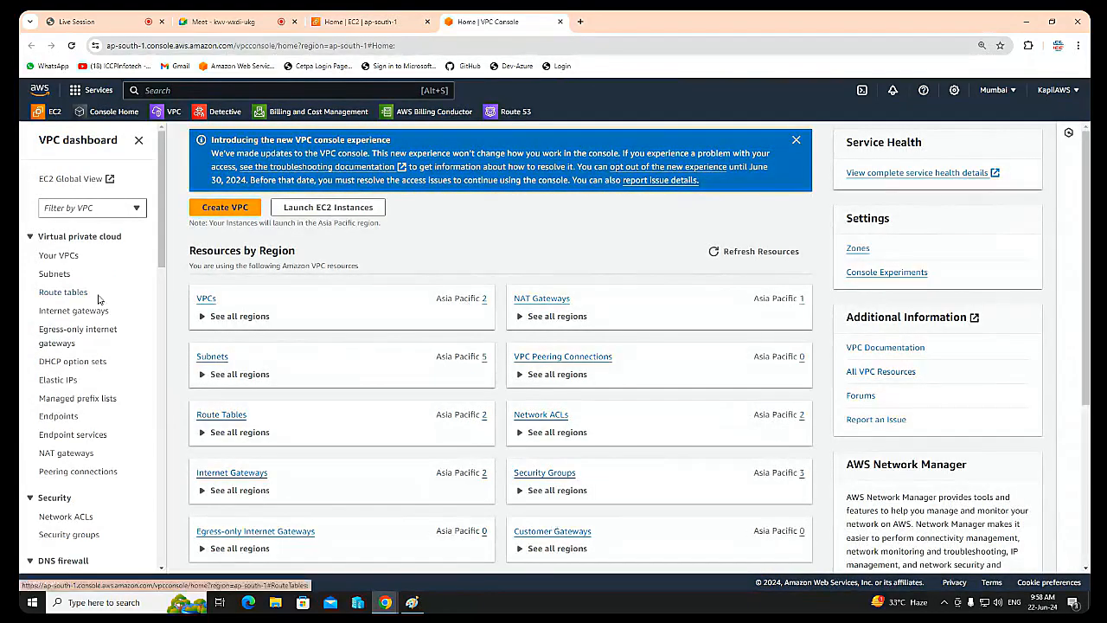
Create a VPC named Scaling-VPC with the IPv4 CIDR block 10.0.0.0/22.
click(60, 256)
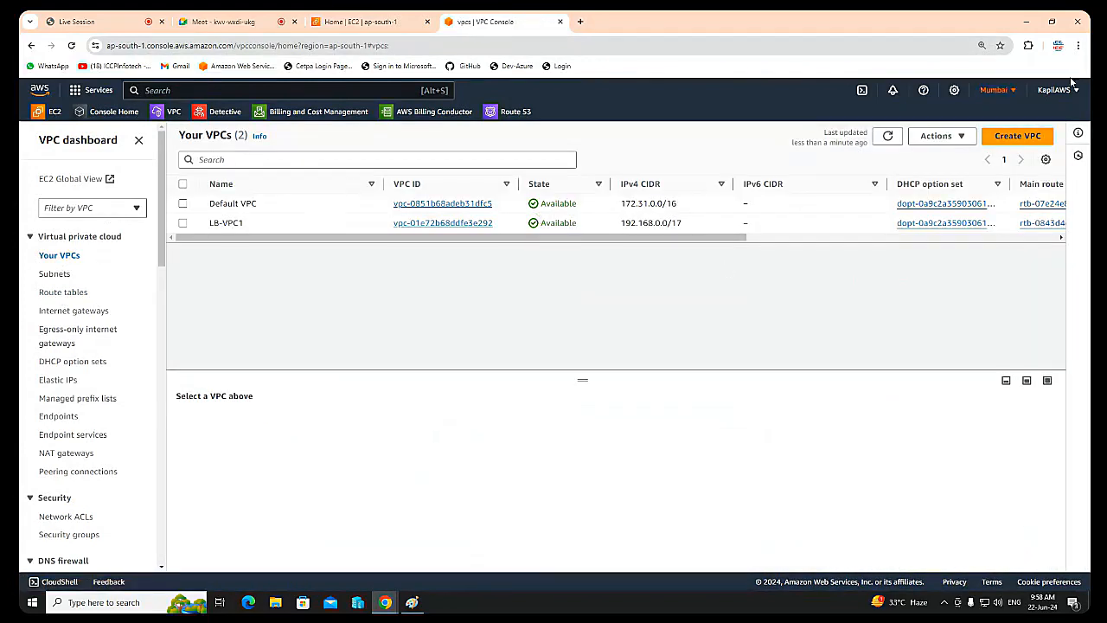
click(1011, 138)
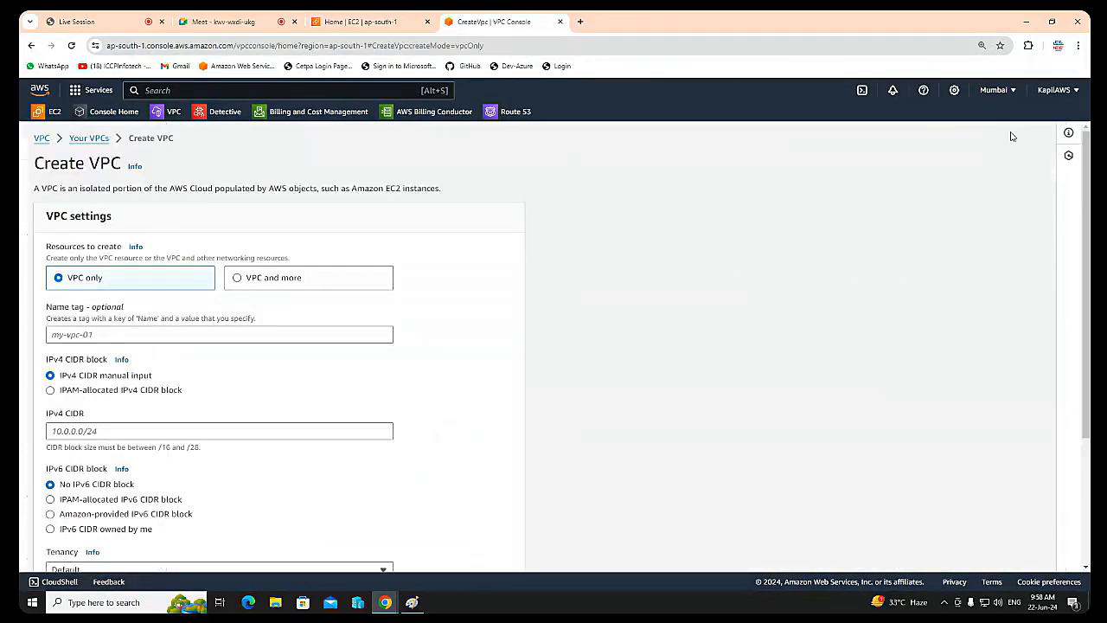
click(91, 335)
text(Scaling-VPC)
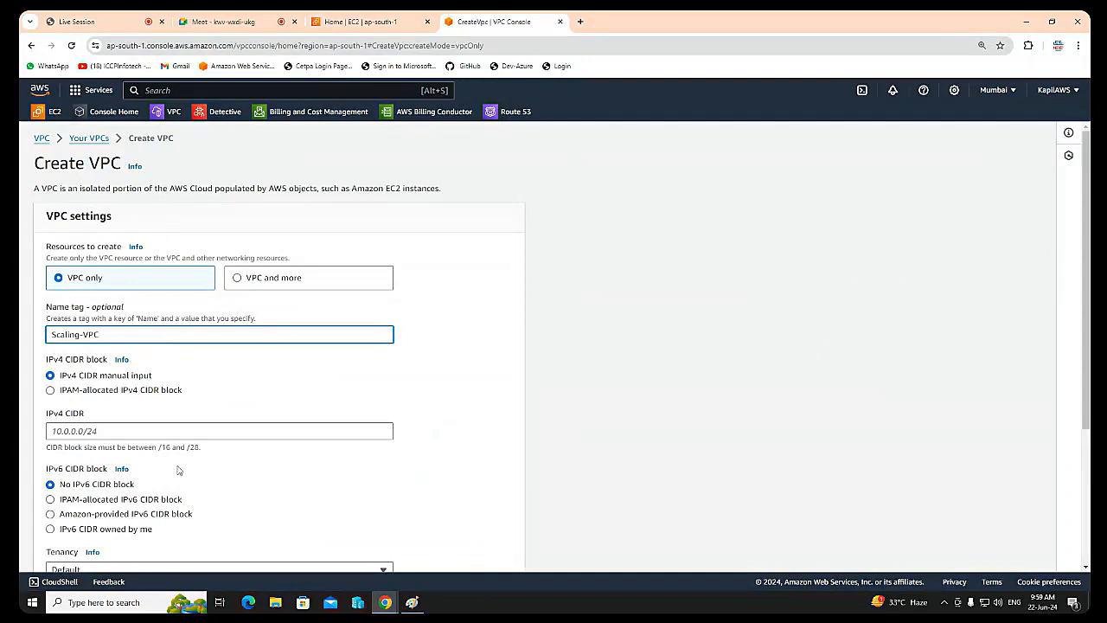
click(113, 435)
text(10.0.0.0/23)
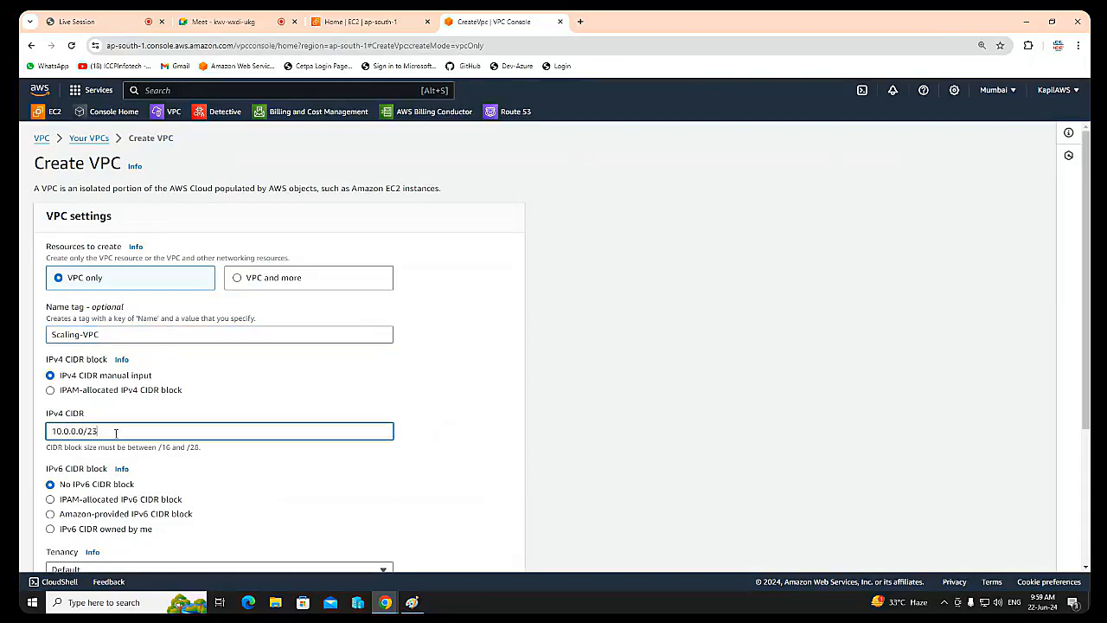
scroll(115, 433, down, 2)
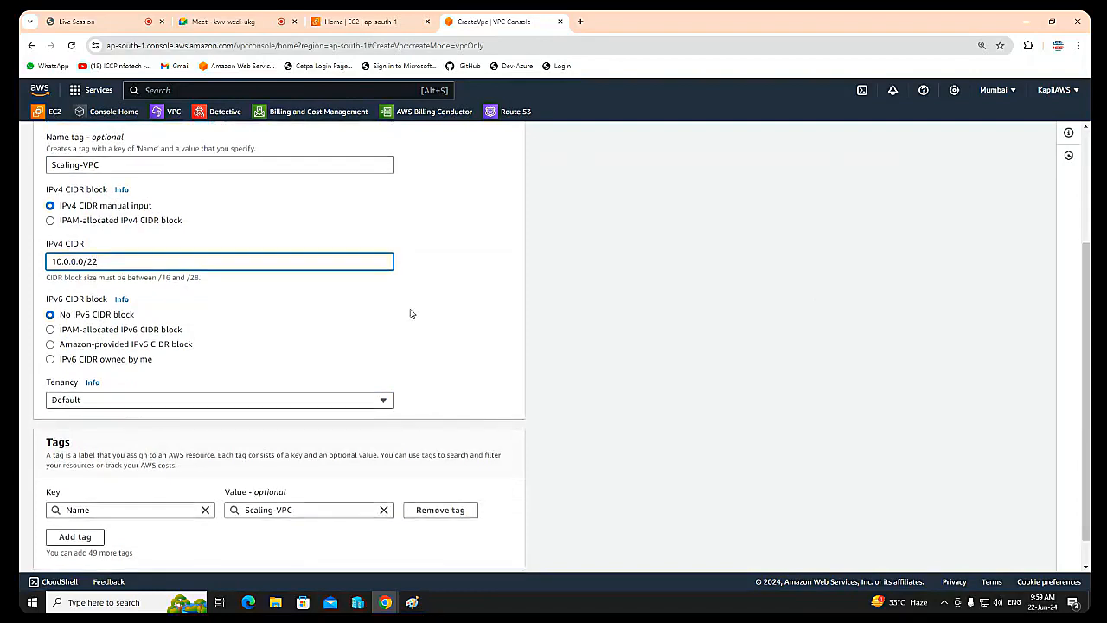
scroll(410, 314, down, 1)
click(488, 554)
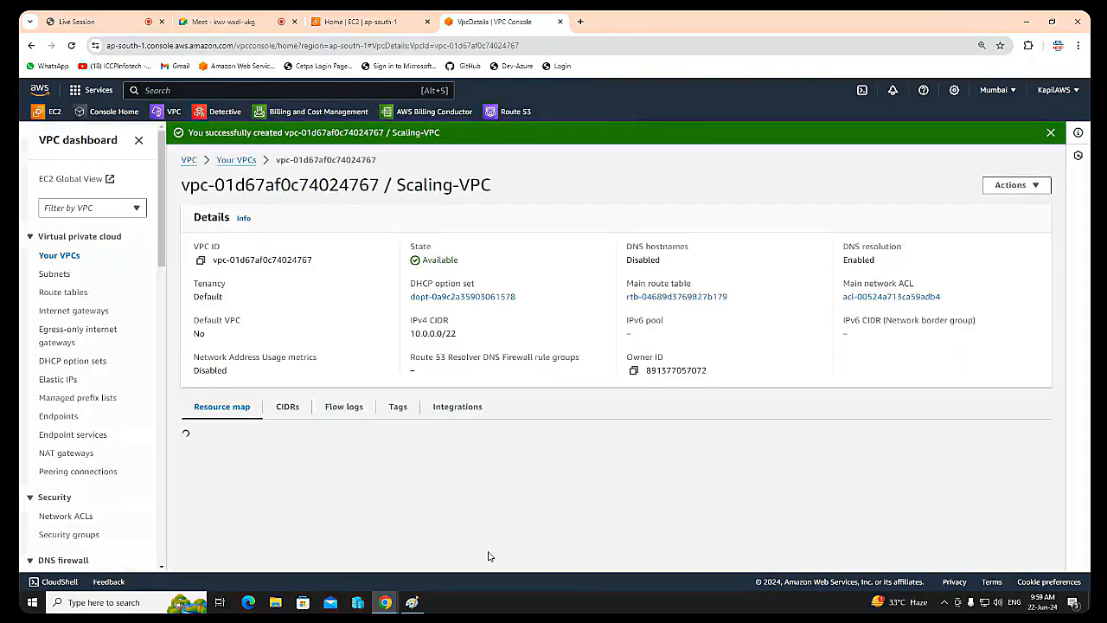
Begin a new subnet and choose Scaling-VPC as its VPC.
click(65, 280)
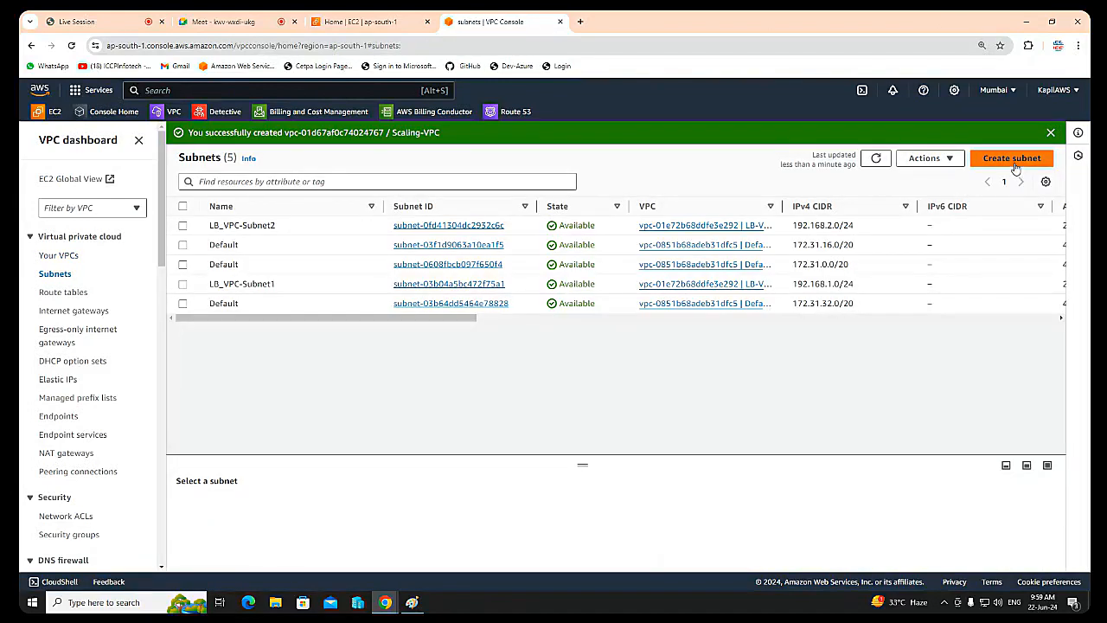
click(1014, 163)
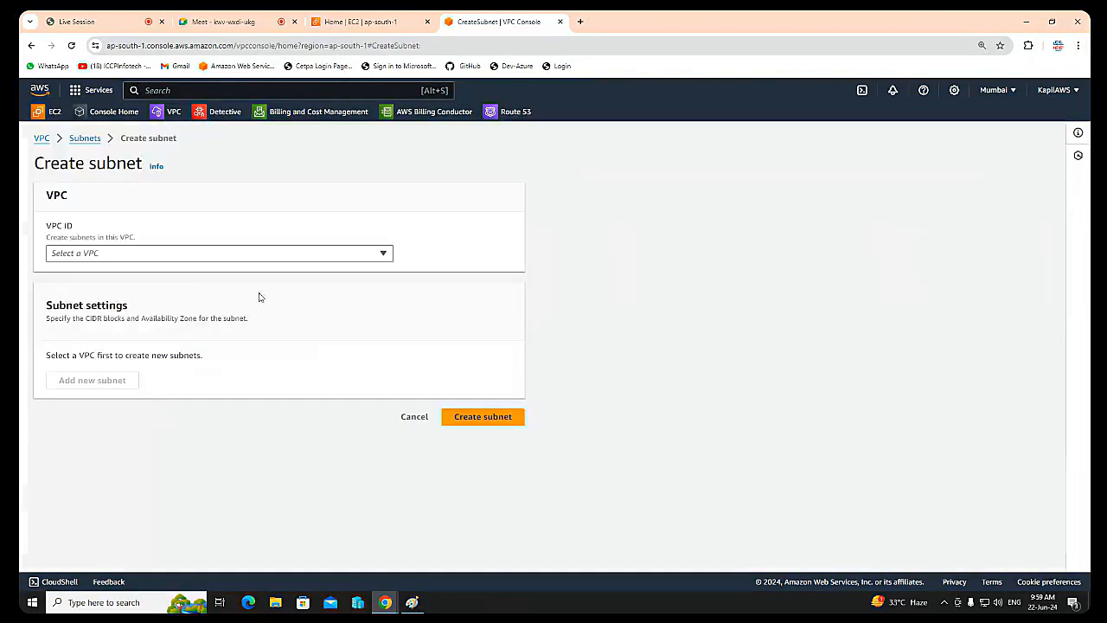
click(223, 256)
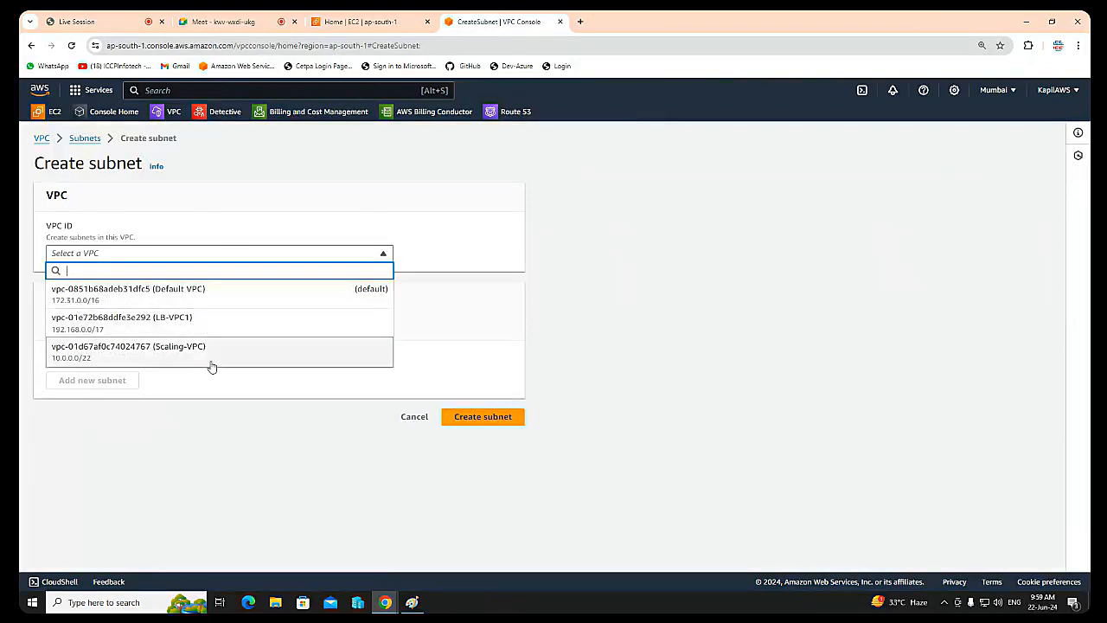
click(213, 347)
Name the first subnet Scaling-Sub1-Zone-A and place it in availability zone ap-south-1a.
scroll(269, 420, down, 3)
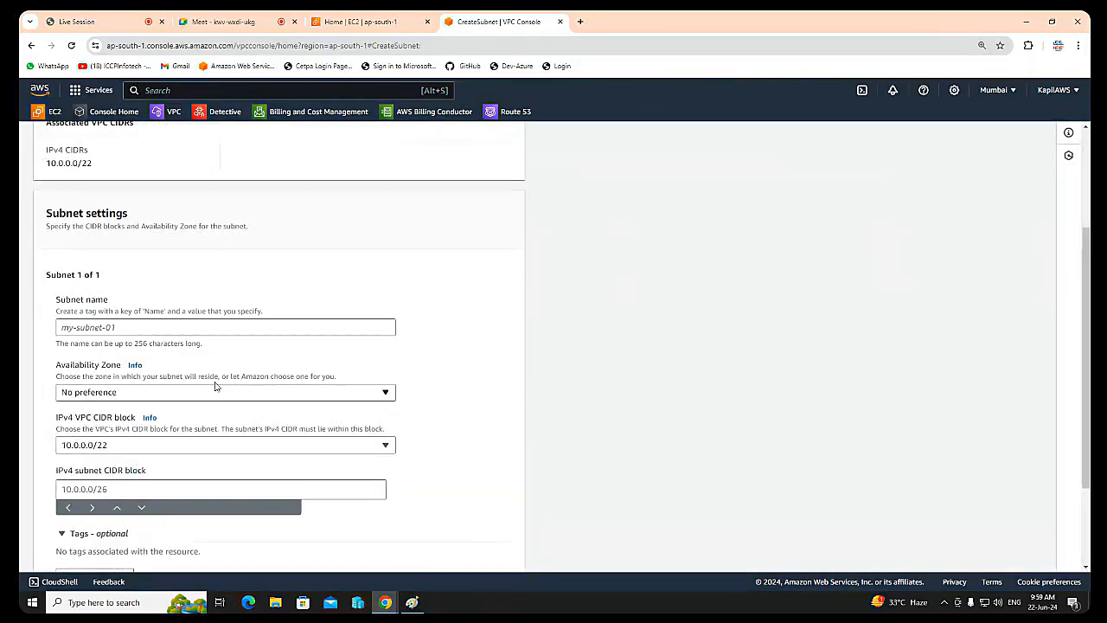
click(209, 325)
text(Sca)
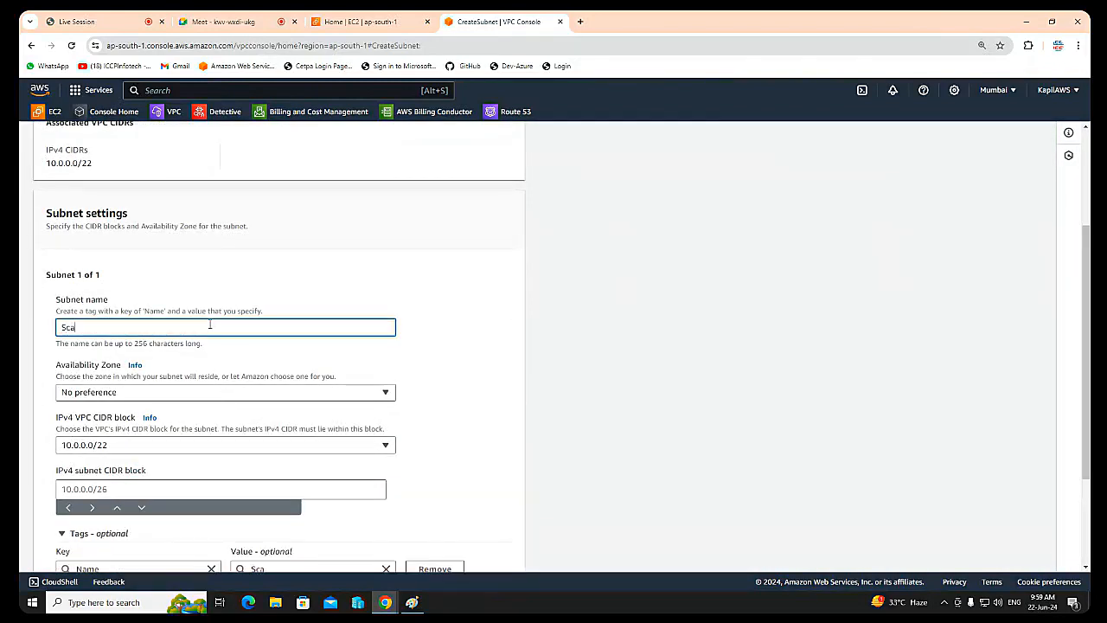
text(ling-Sub1-Zone-A)
click(201, 396)
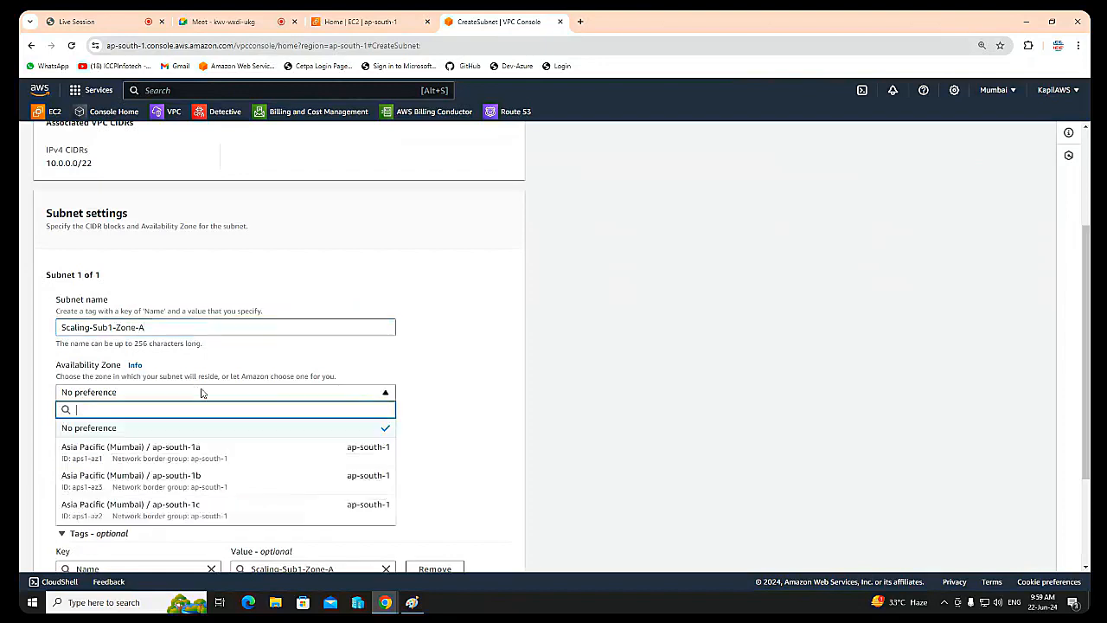
click(259, 459)
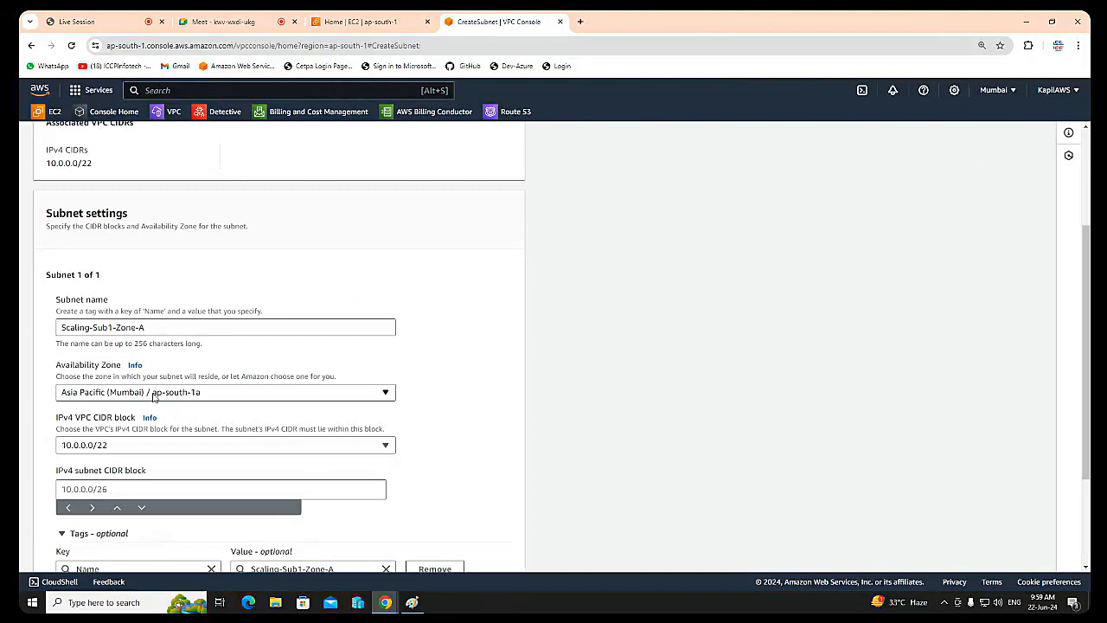
Set the first subnet's IPv4 CIDR block to 10.0.0.0/24.
scroll(329, 429, down, 2)
click(152, 378)
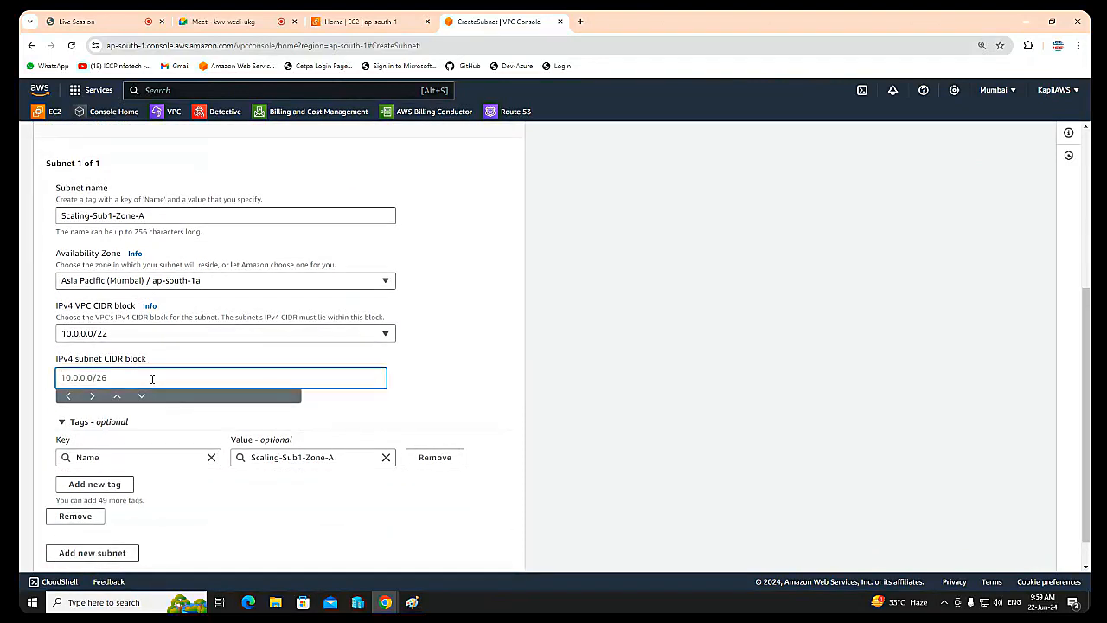
text(10.0.0.0/2)
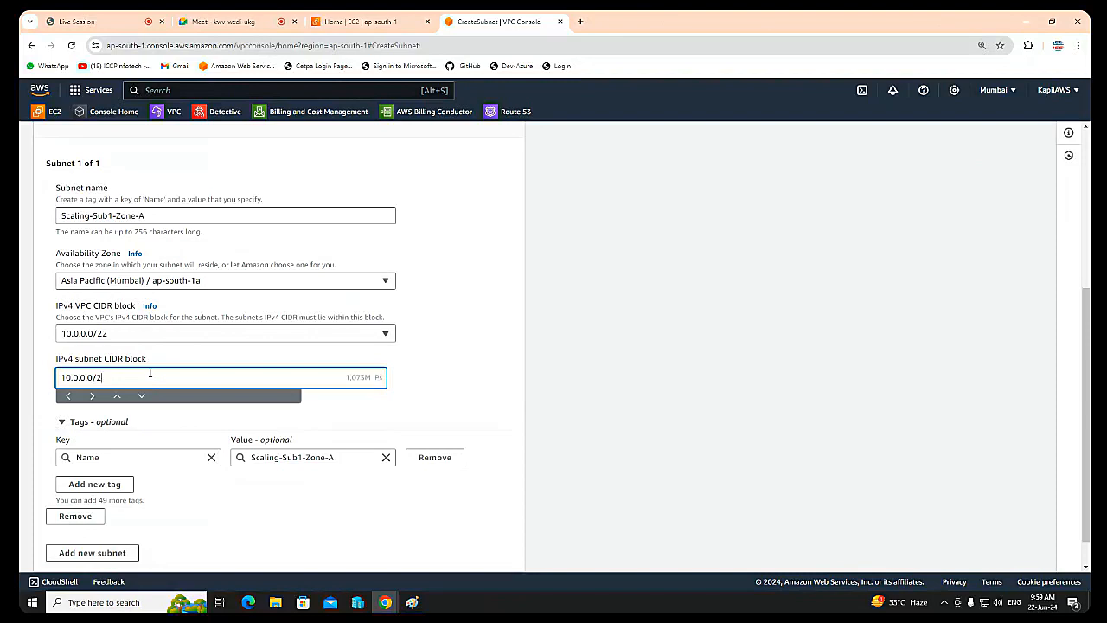
text(5)
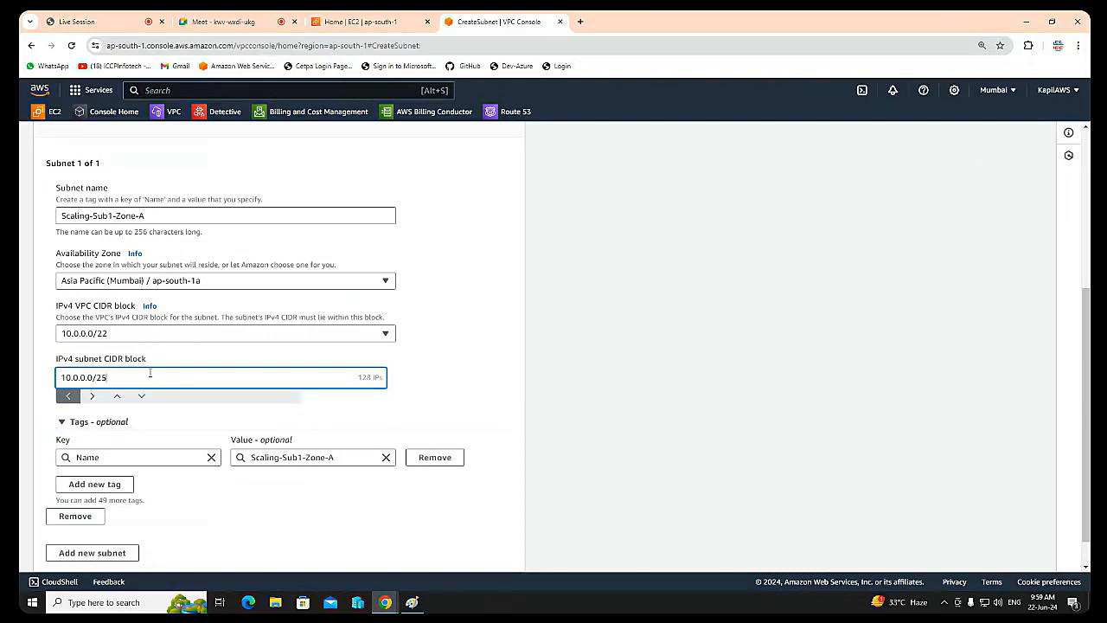
key(BackSpace)
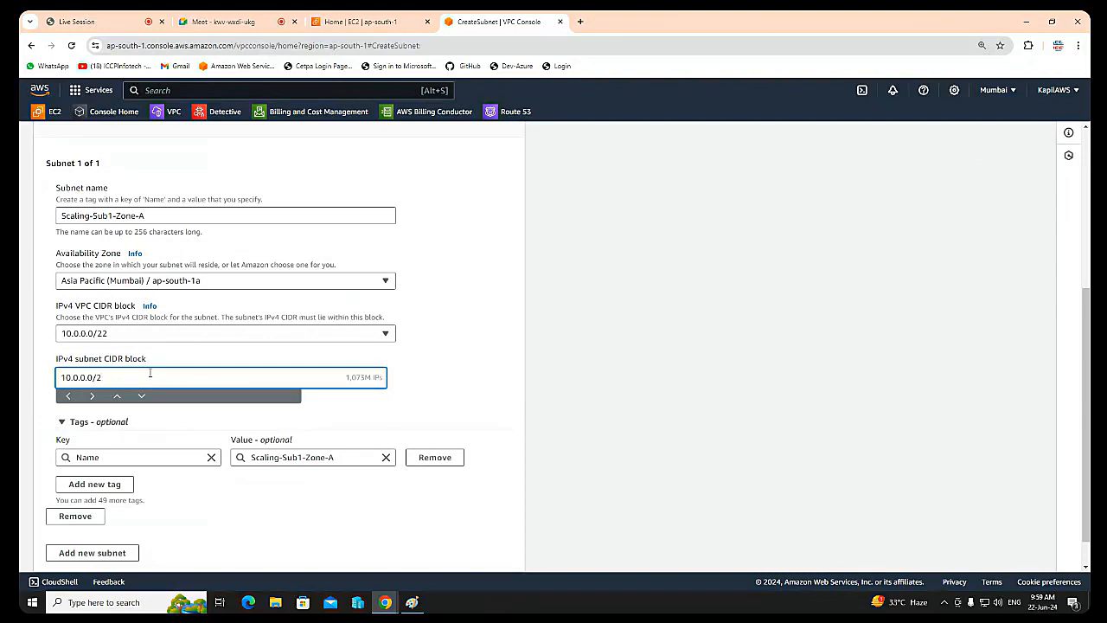
text(4)
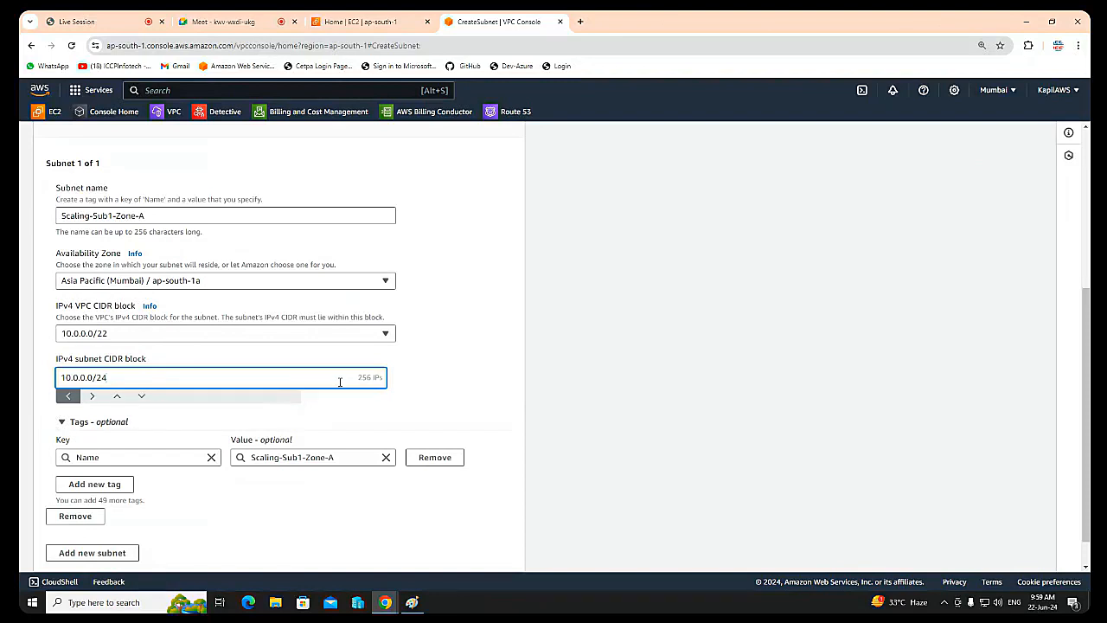
Add a second subnet named Scaling-Subnet2-ZoneB in availability zone ap-south-1b.
scroll(222, 374, down, 1)
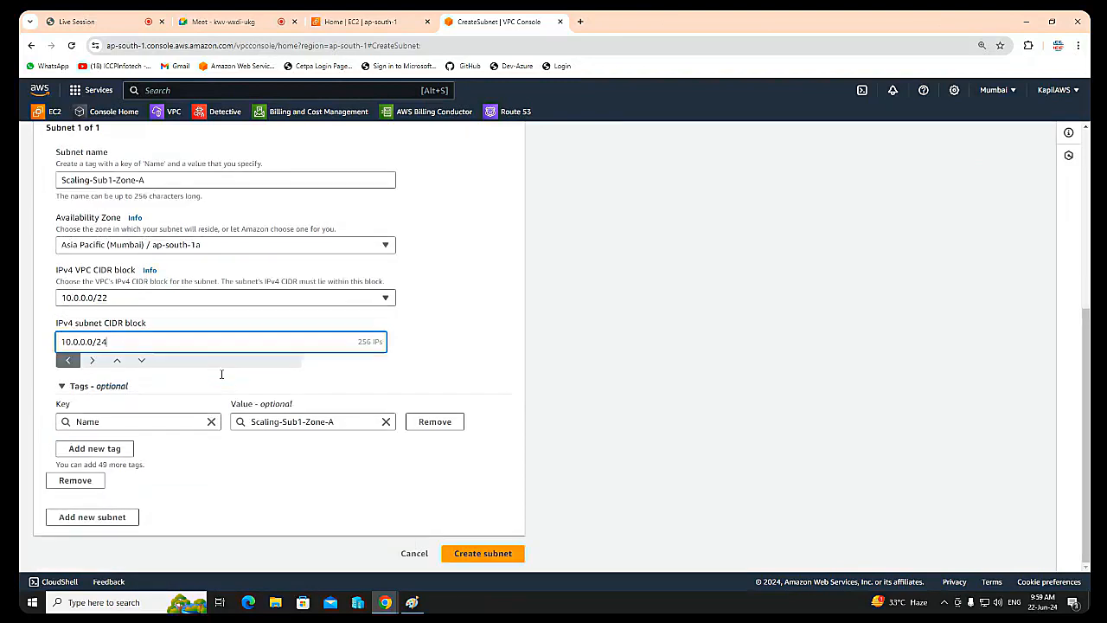
click(96, 518)
scroll(198, 475, down, 2)
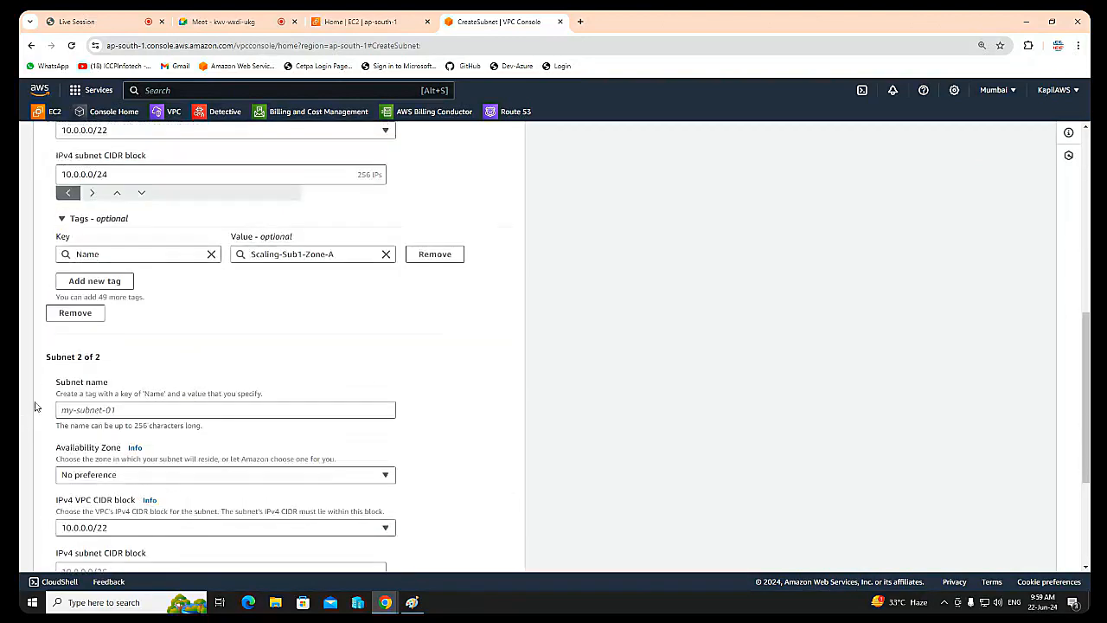
click(158, 409)
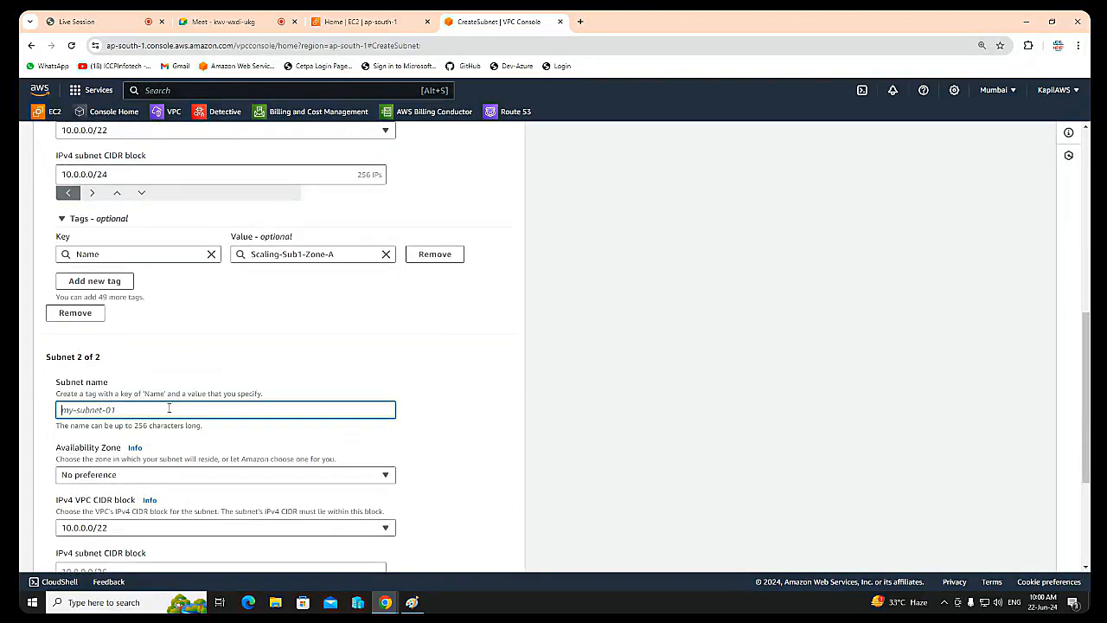
text(Scaling-Subnet2-ZoneB)
click(119, 474)
click(169, 422)
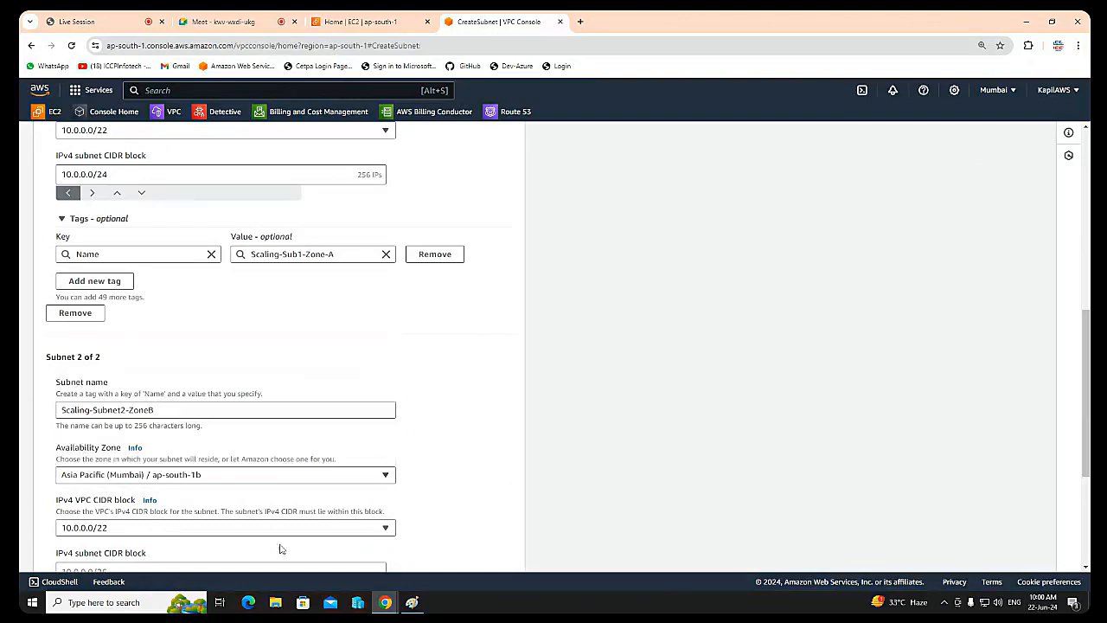
Set the second subnet's IPv4 CIDR block to 10.0.1.0/24 and create both subnets.
scroll(279, 549, down, 1)
click(141, 459)
text(10.0.1.0)
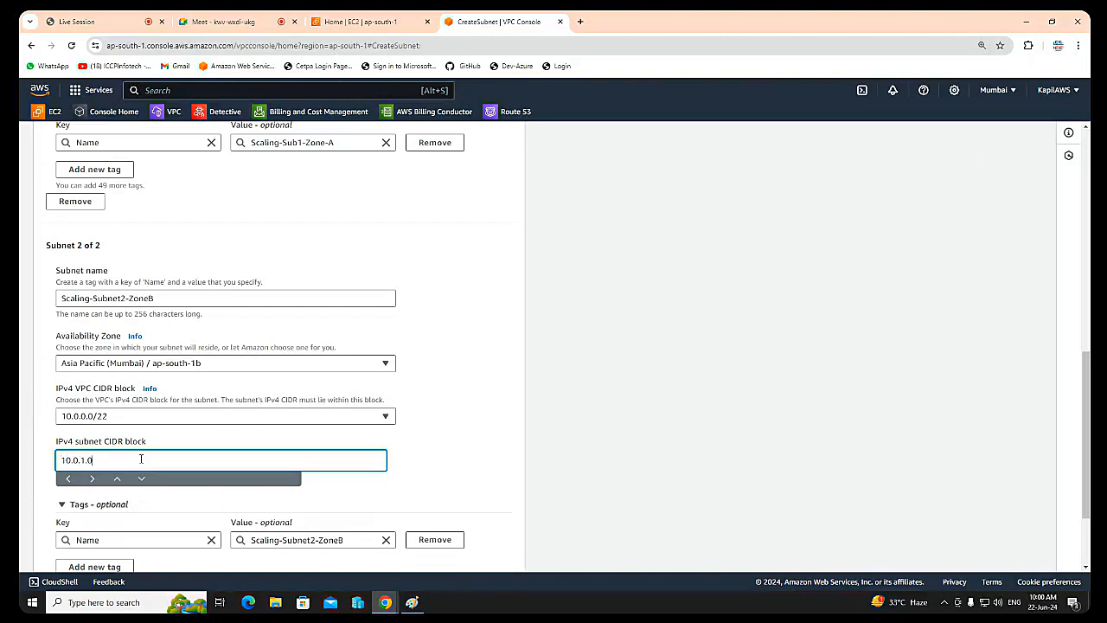
text(/24)
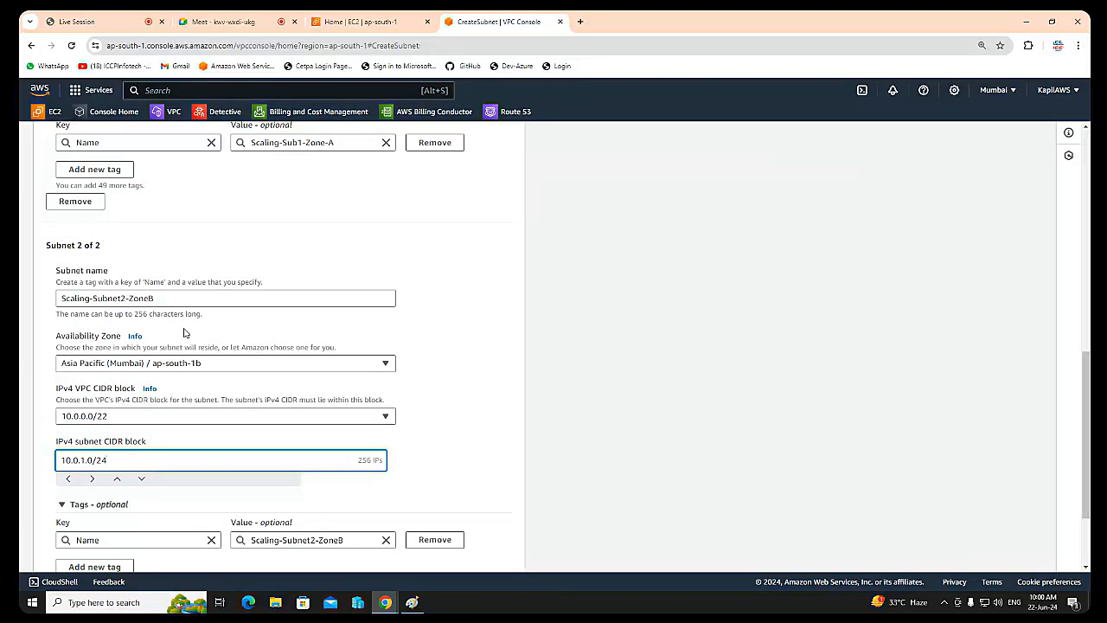
scroll(299, 336, down, 2)
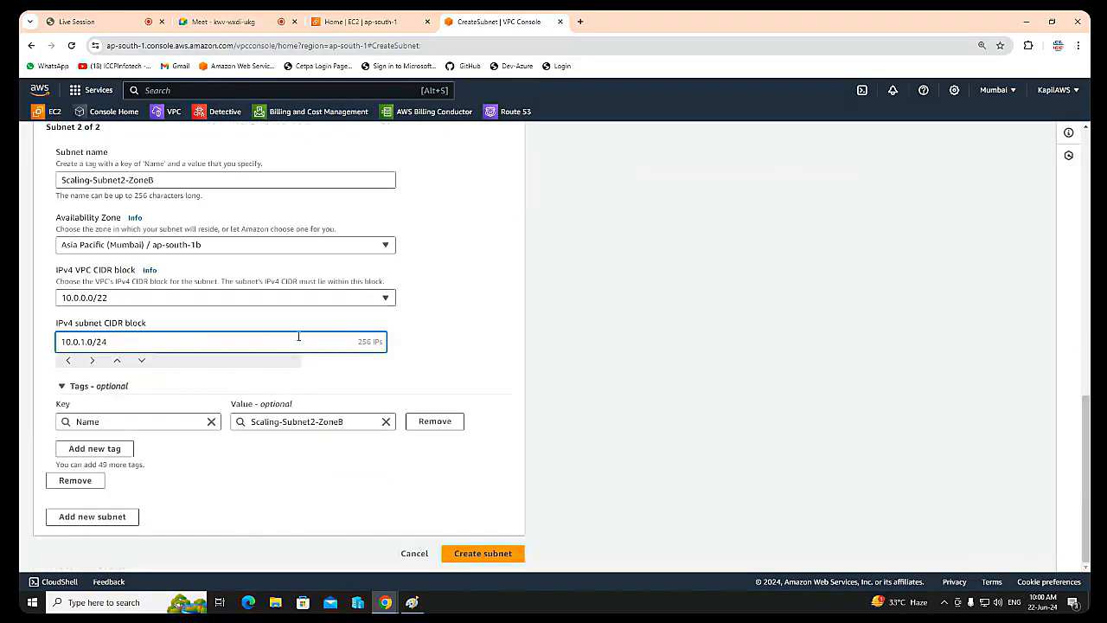
click(472, 554)
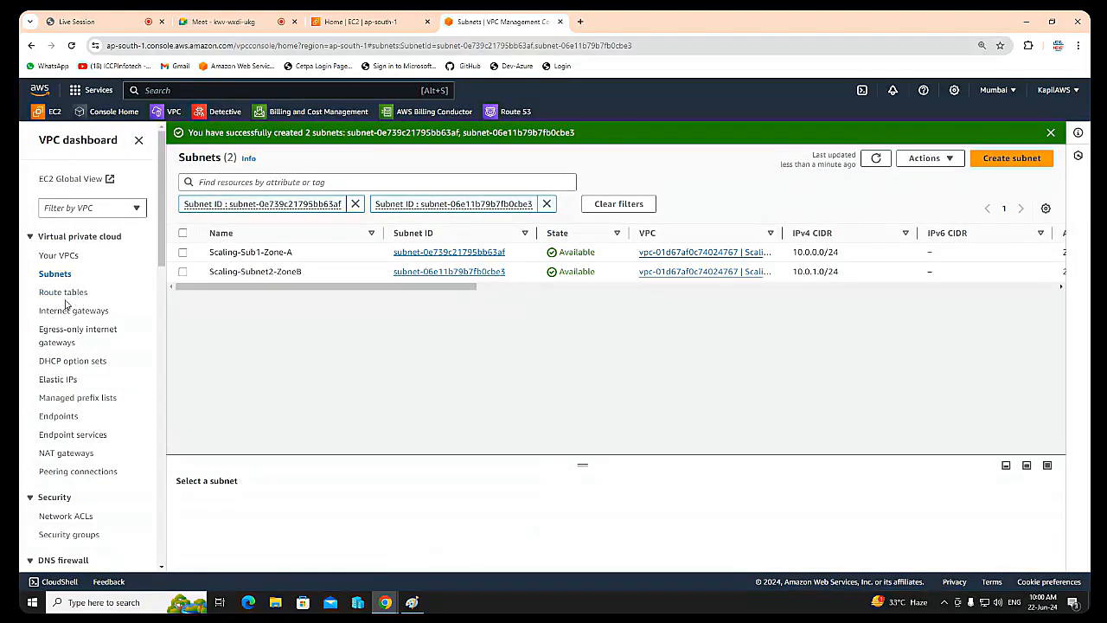
Create a route table named Scaling-RT in Scaling-VPC.
click(64, 296)
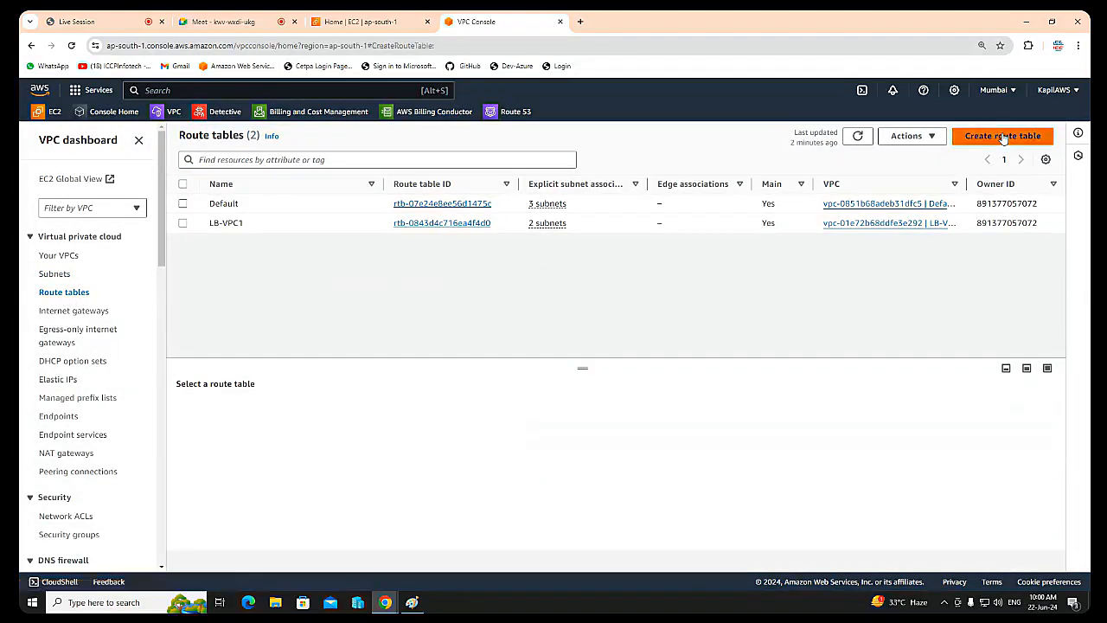
click(1003, 137)
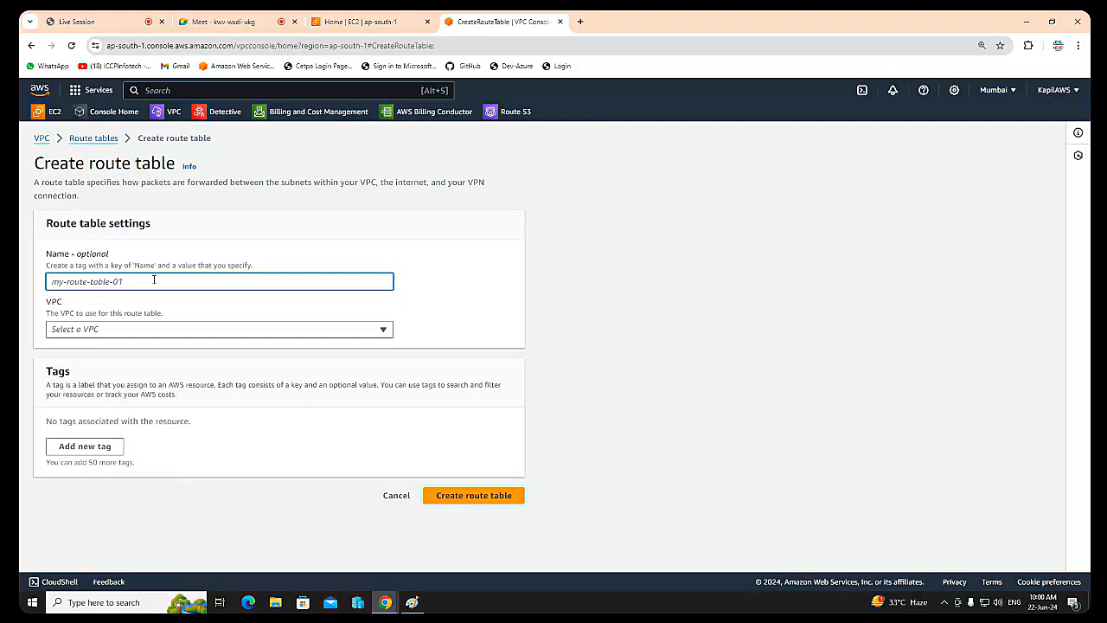
text(Scaling)
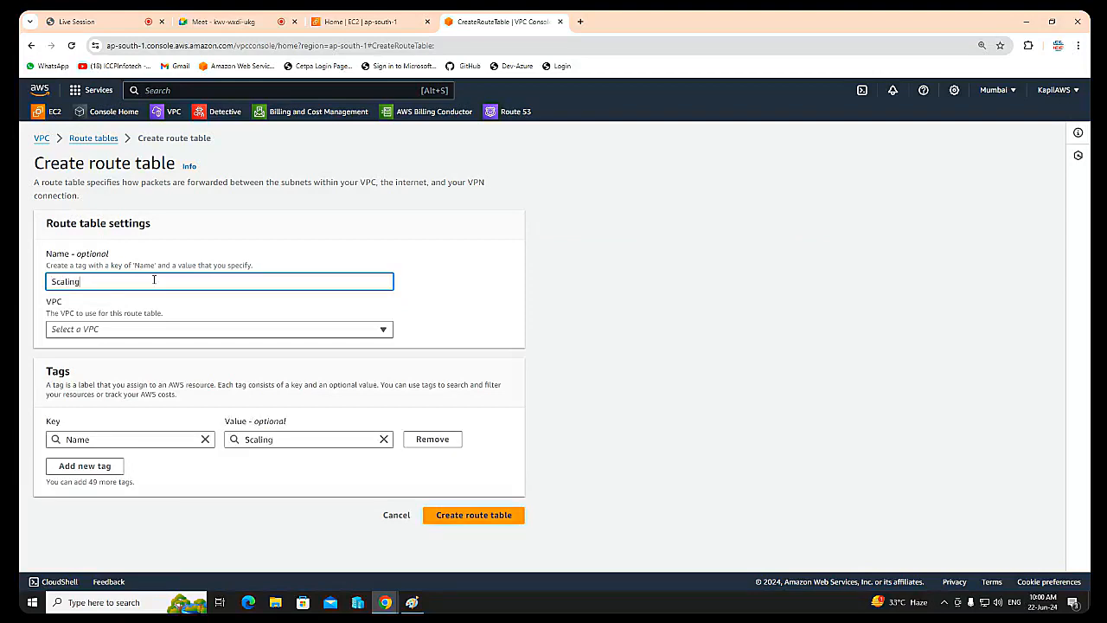
text(-RT)
click(164, 333)
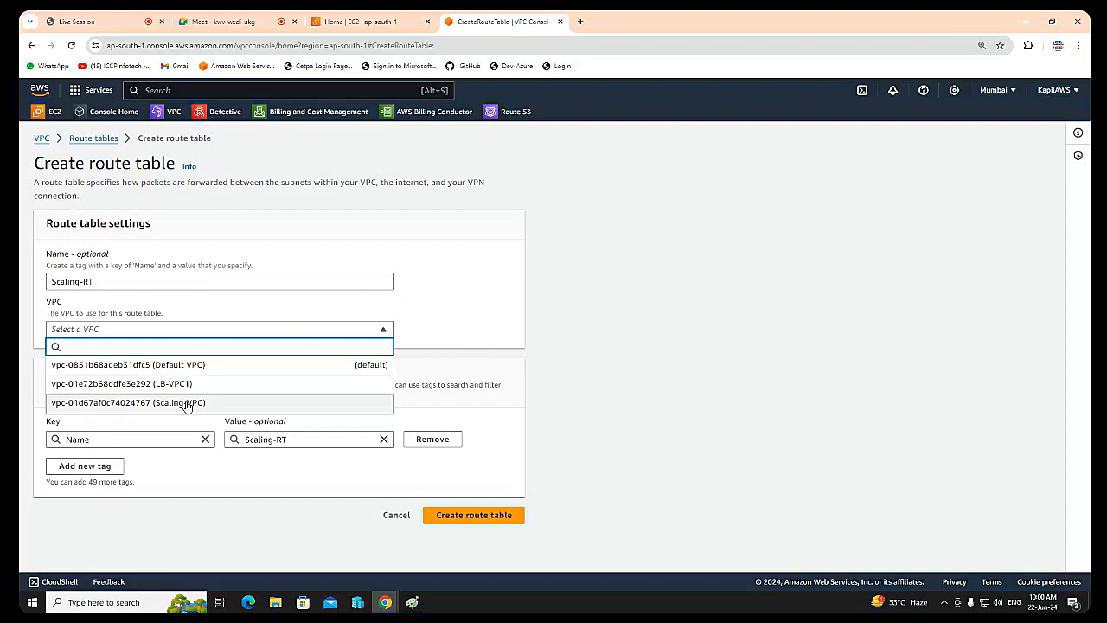
click(185, 404)
click(497, 516)
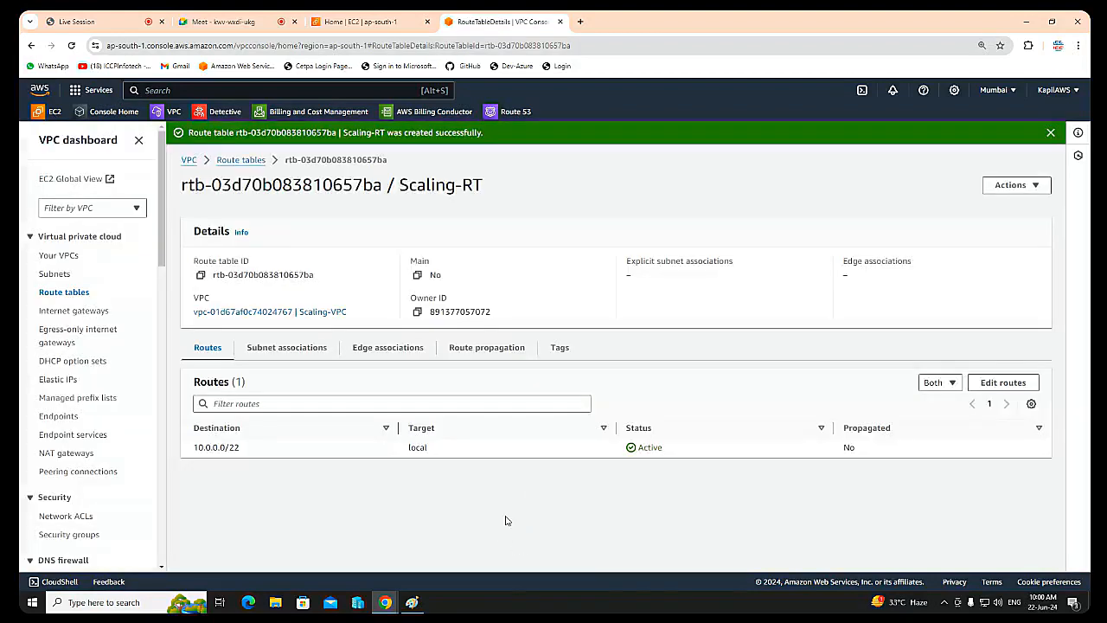
Associate both subnets, Scaling-Sub1-Zone-A and Scaling-Subnet2-ZoneB, with the Scaling-RT route table.
click(1013, 185)
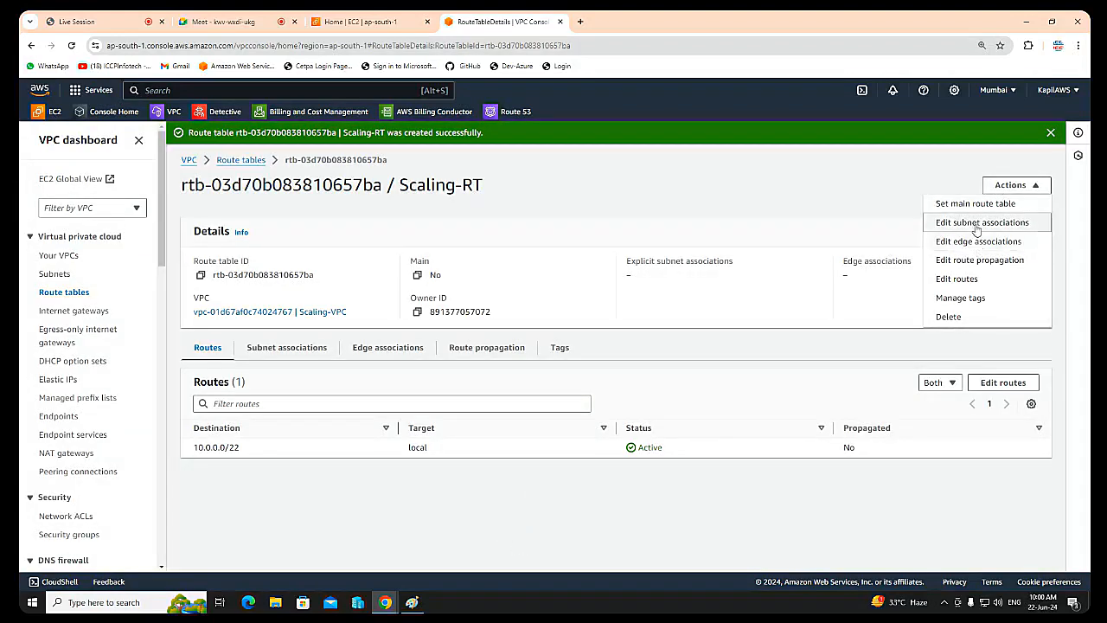
click(977, 226)
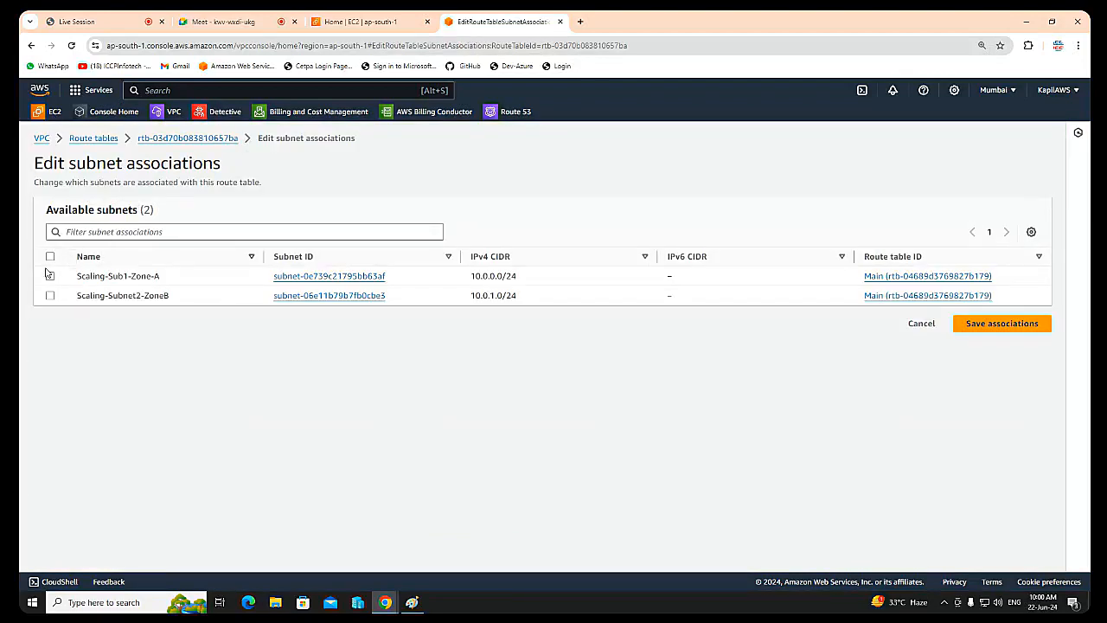
click(50, 257)
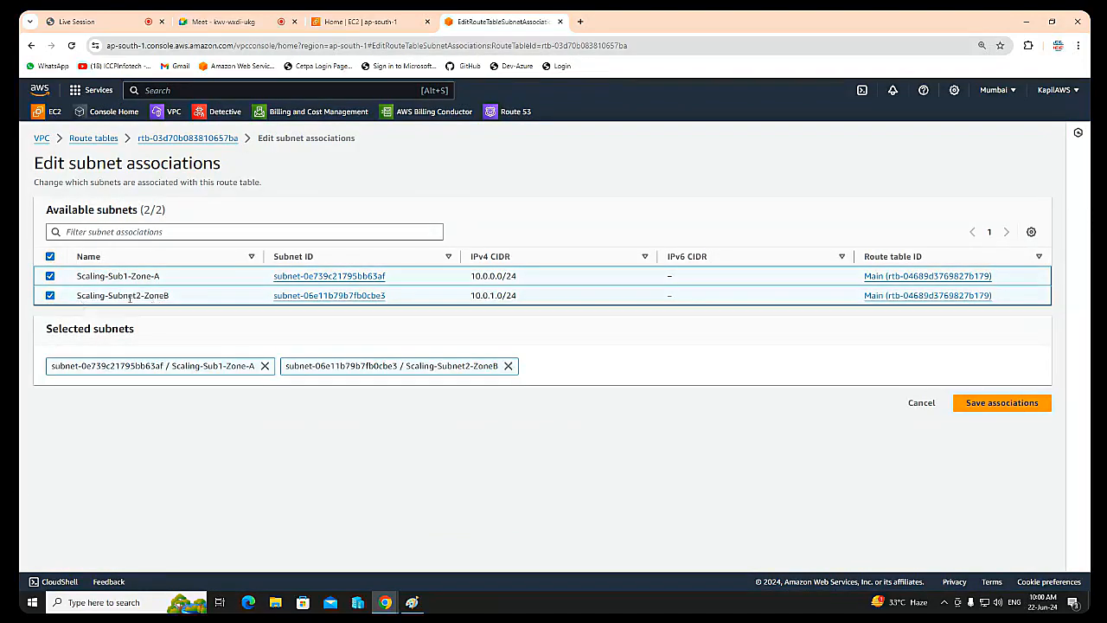
click(981, 403)
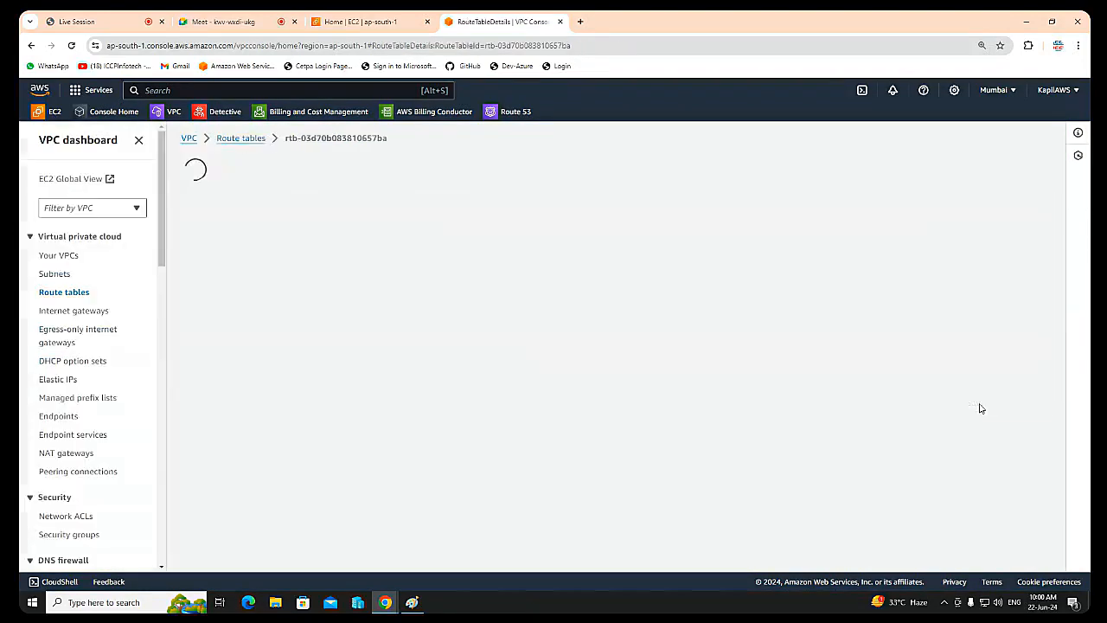
Create an internet gateway named Scaling-IG.
click(81, 310)
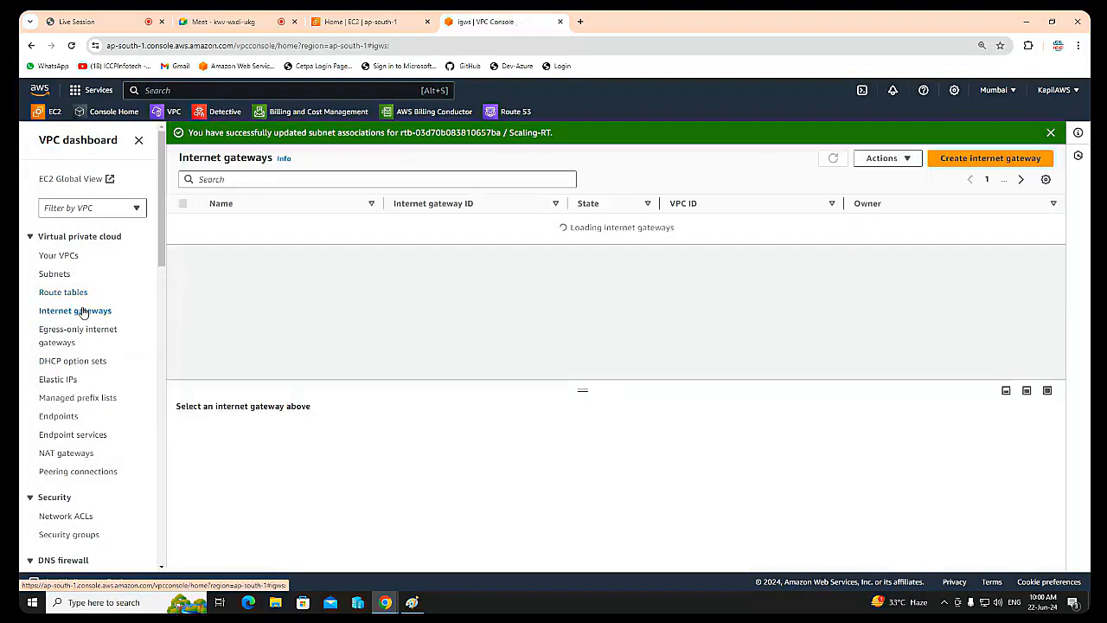
click(964, 164)
click(108, 304)
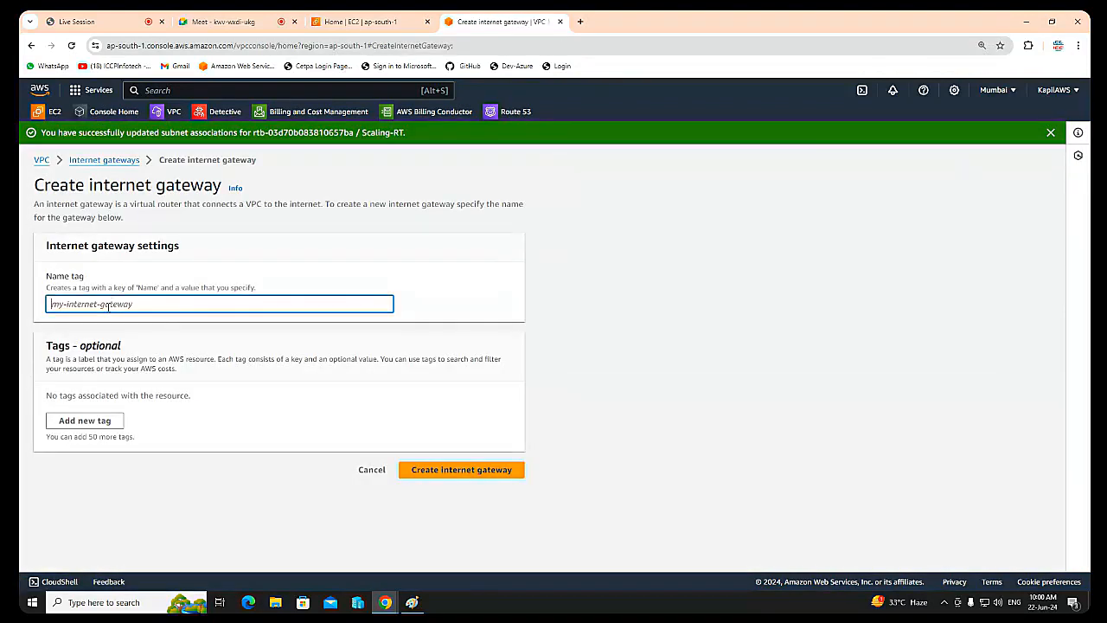
text(Scaling-IG)
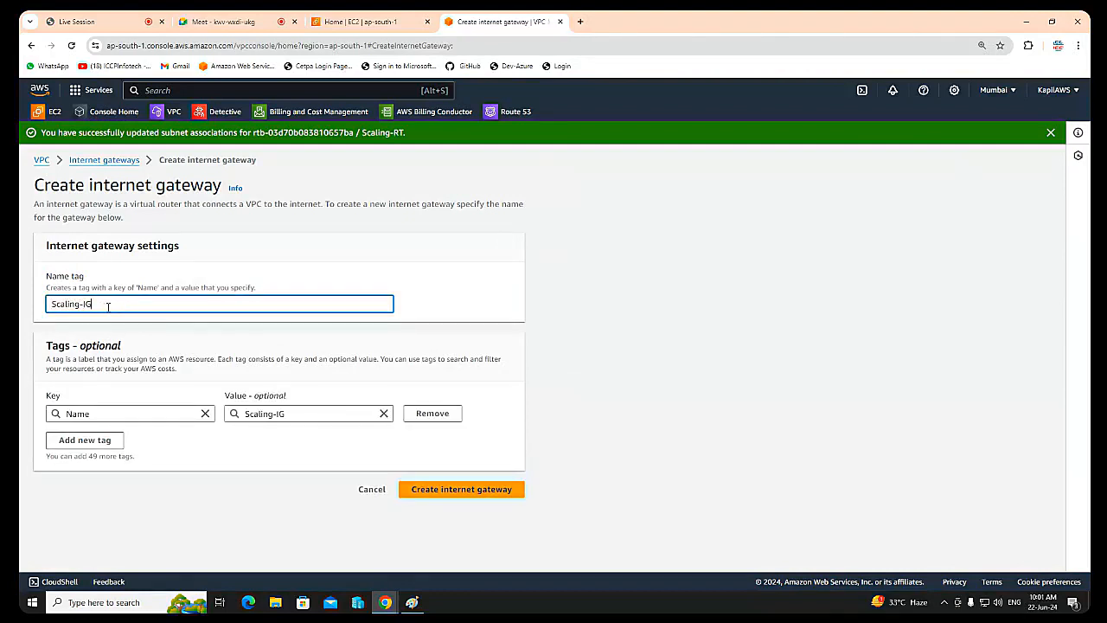
click(474, 490)
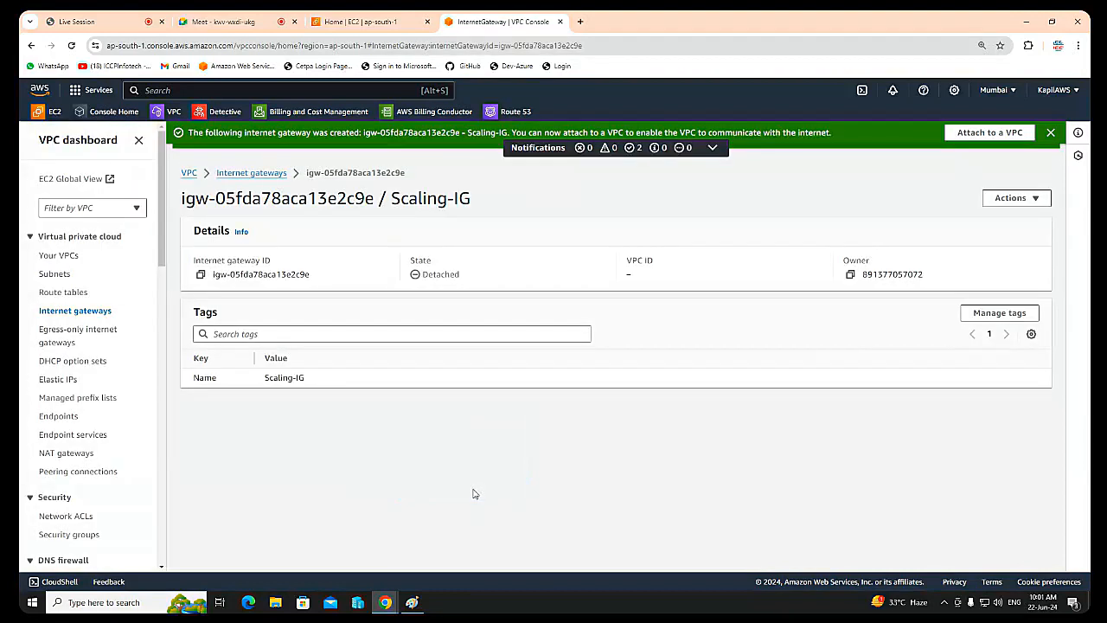
Open the details of the Scaling-RT route table.
click(63, 294)
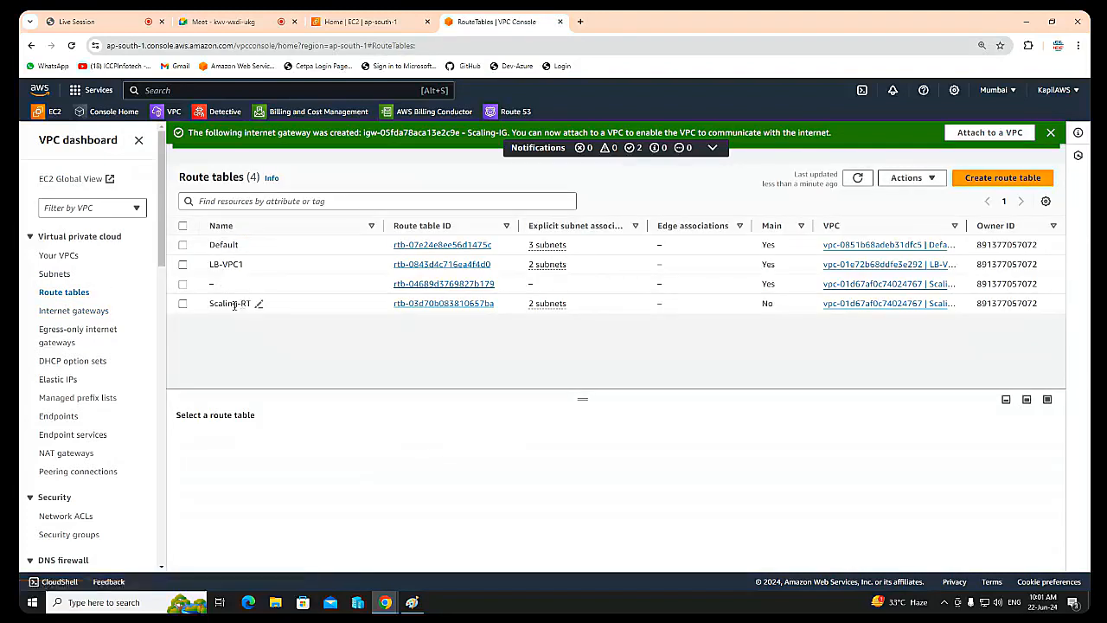
click(183, 303)
click(440, 303)
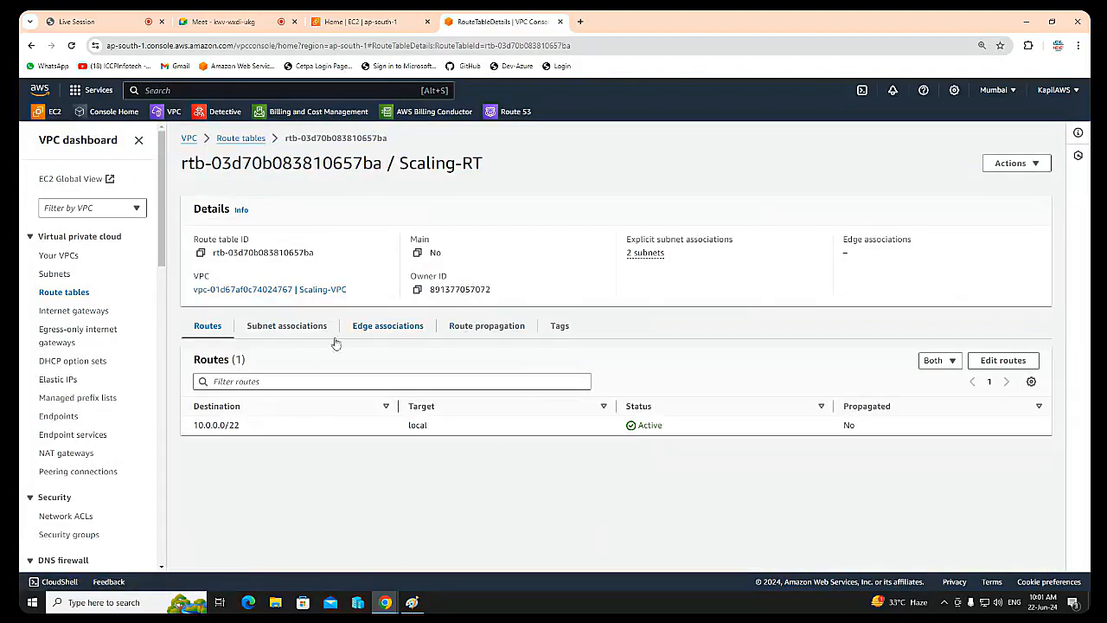
click(1003, 360)
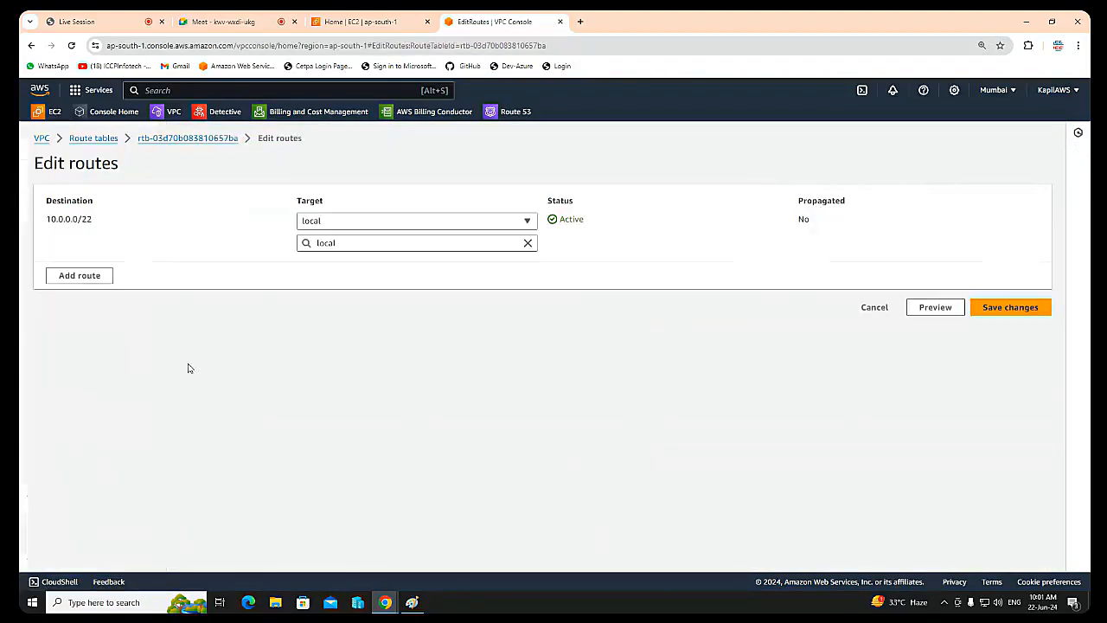
click(89, 276)
click(94, 265)
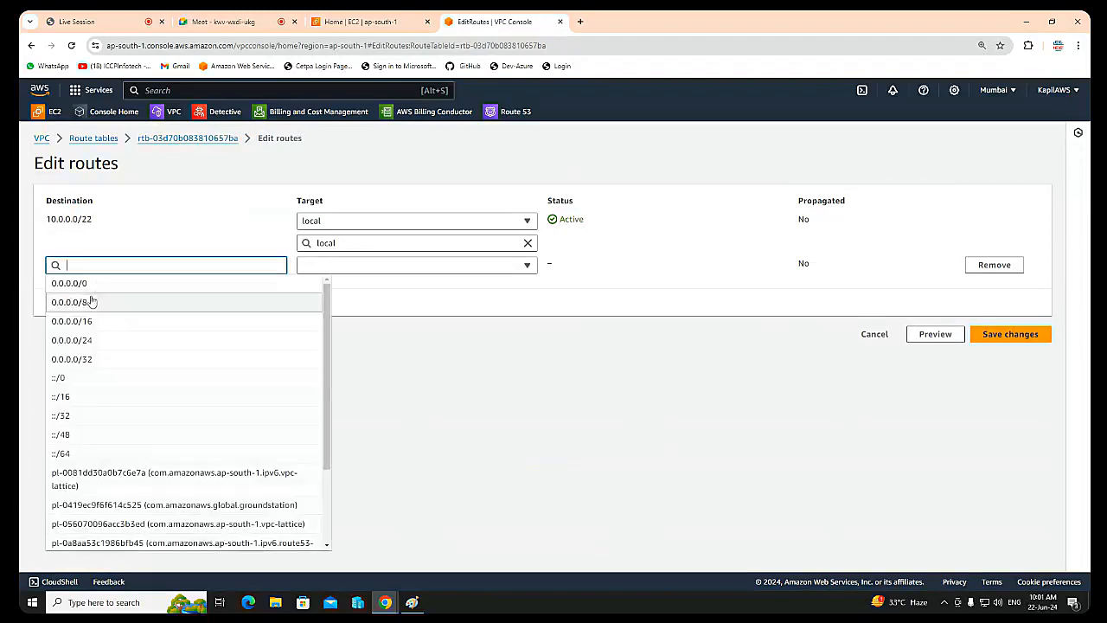
click(91, 284)
click(383, 265)
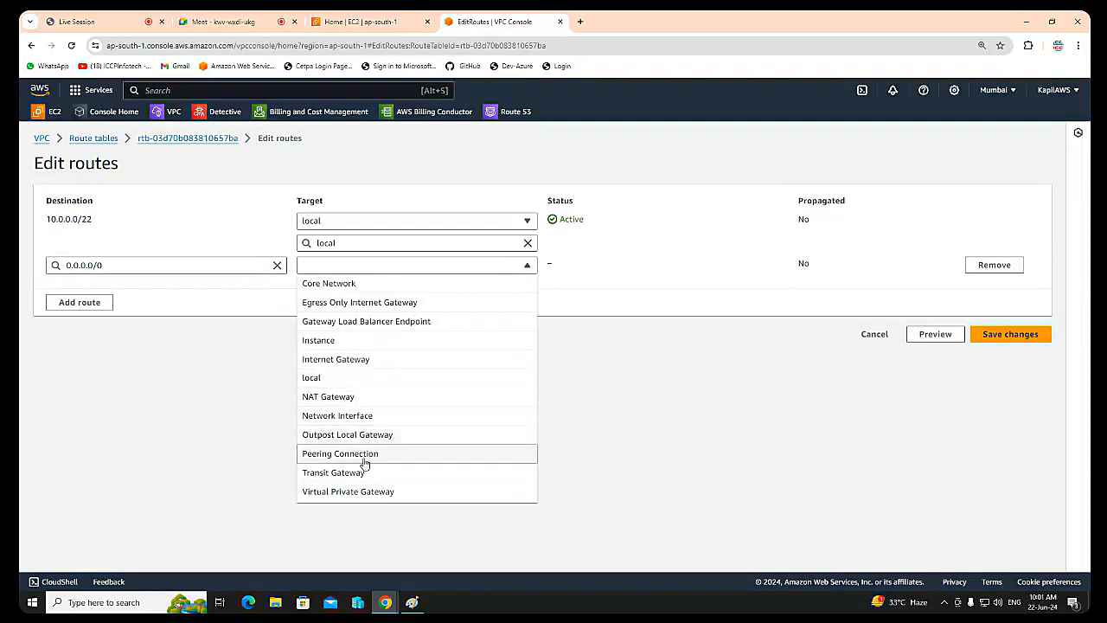
click(349, 360)
click(380, 289)
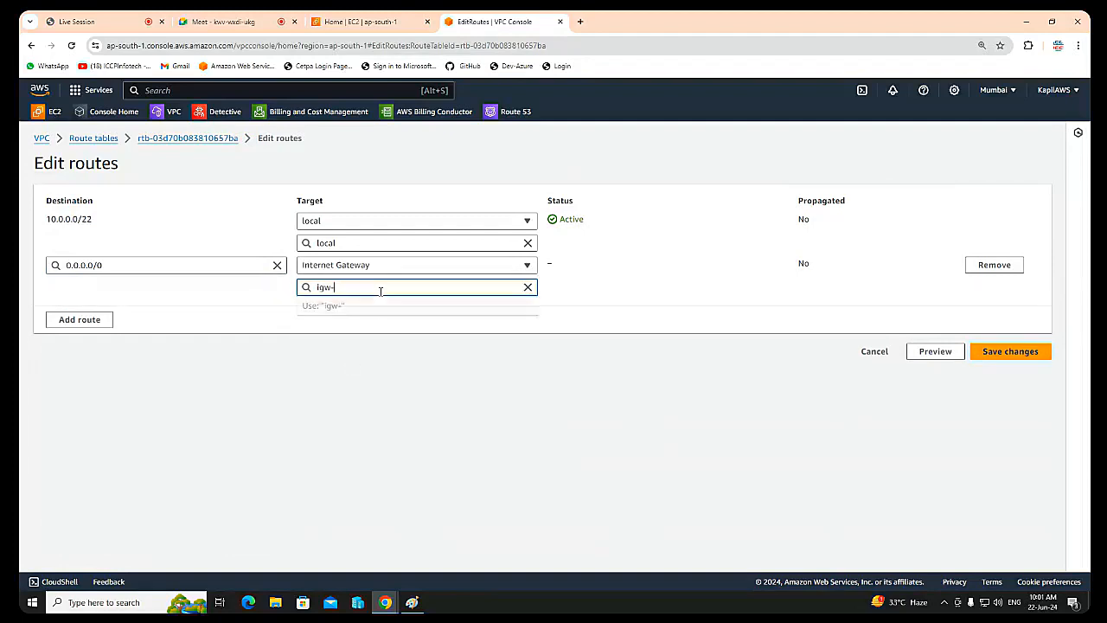
click(367, 399)
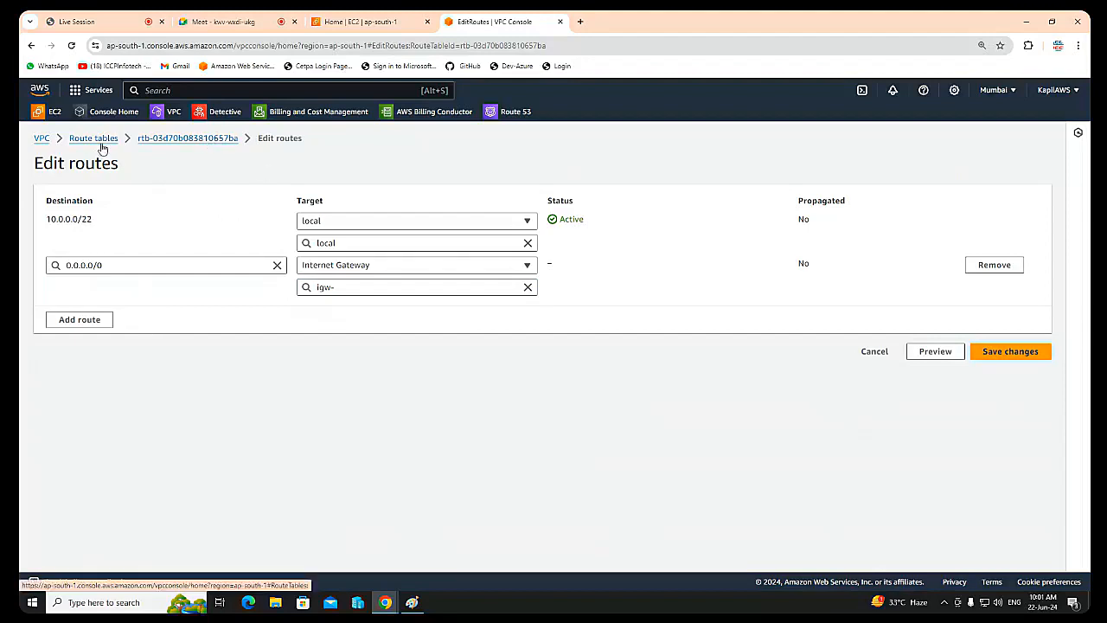
Open the VPC dashboard in a separate browser tab, keeping the route editing page open.
right_click(98, 145)
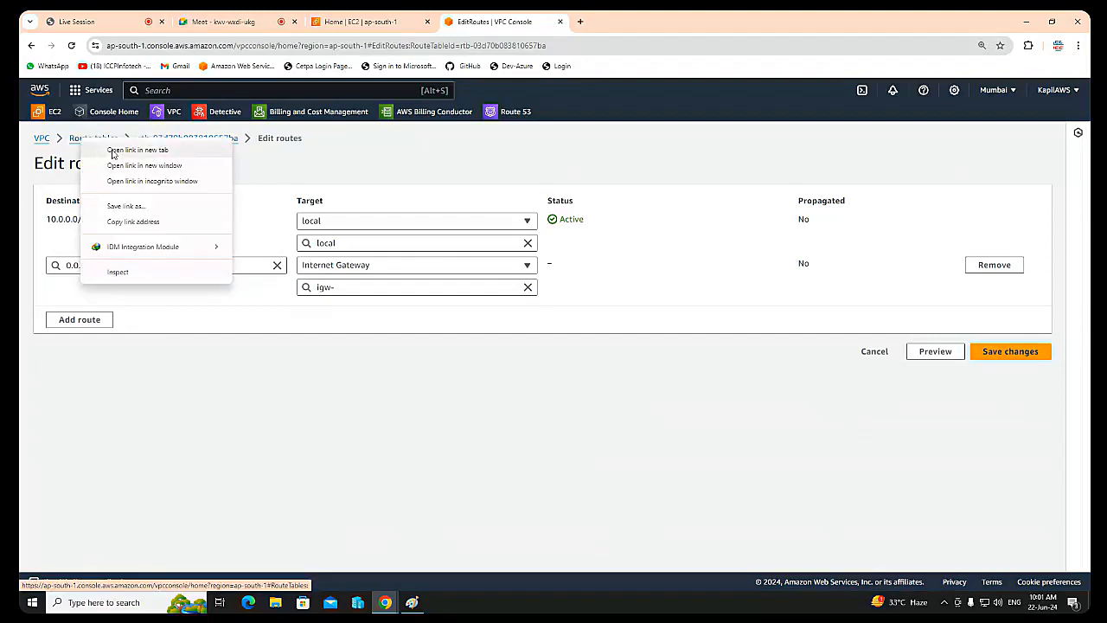
key(Escape)
right_click(40, 140)
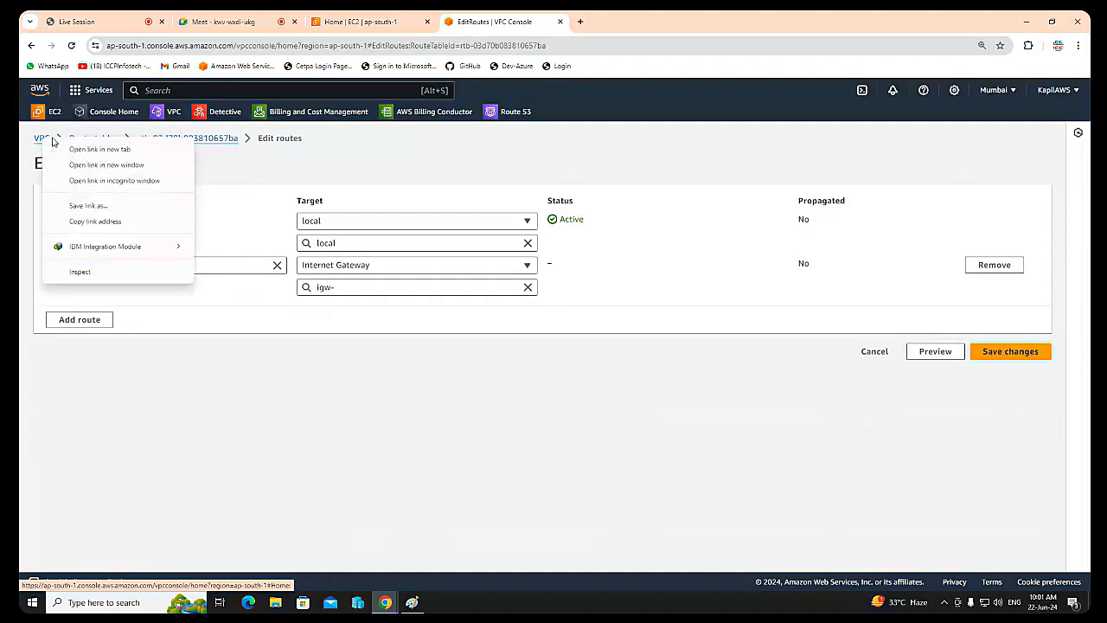
key(Escape)
click(609, 21)
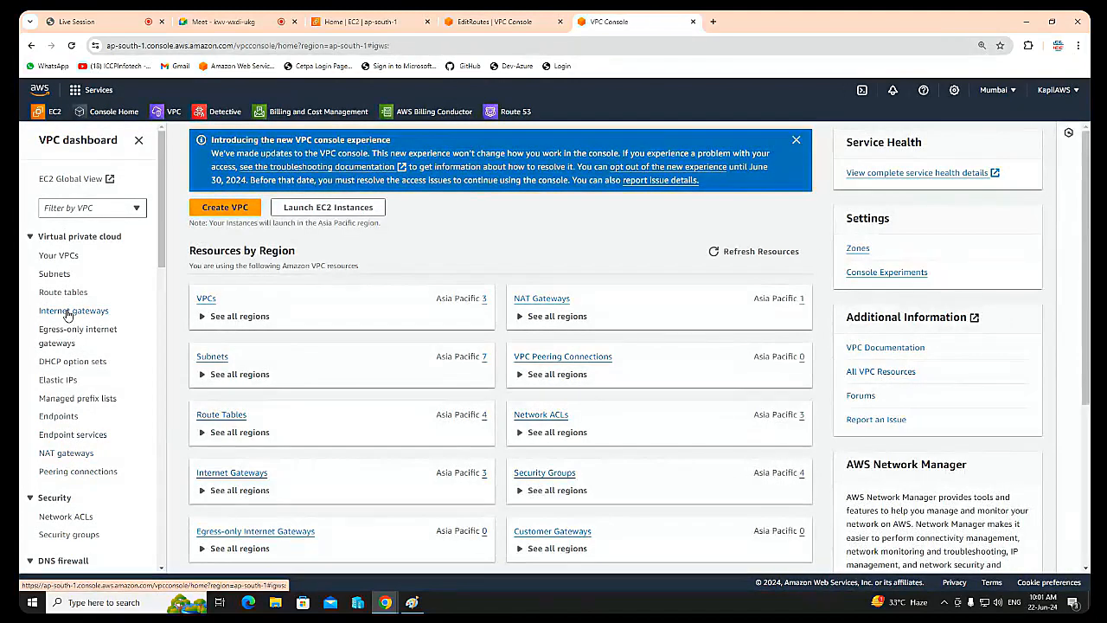
Attach the Scaling-IG internet gateway to Scaling-VPC.
click(84, 311)
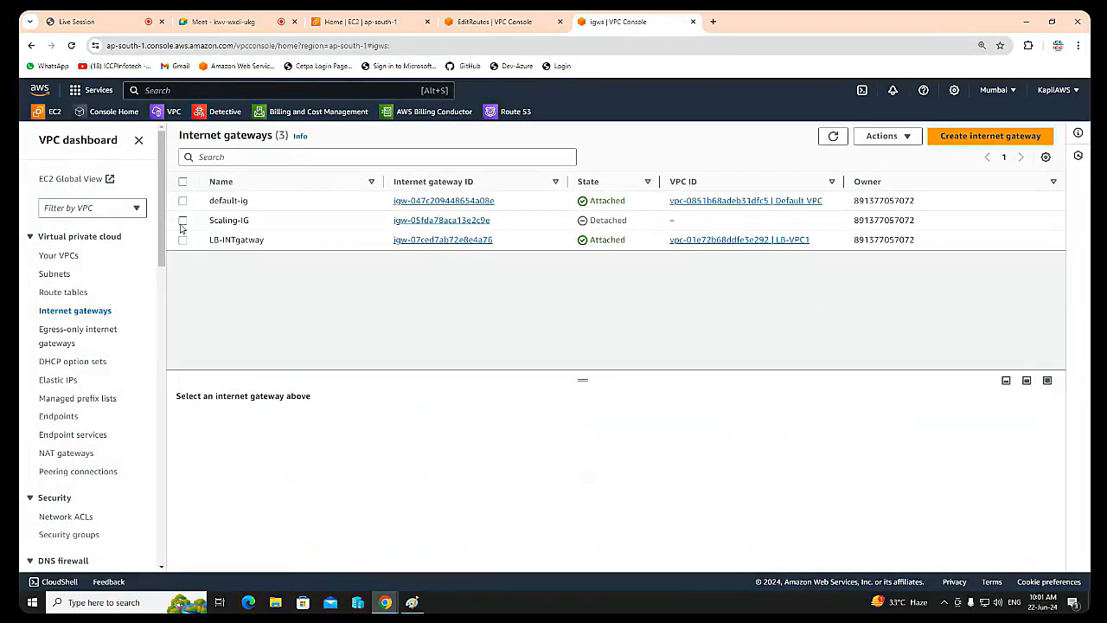
click(183, 220)
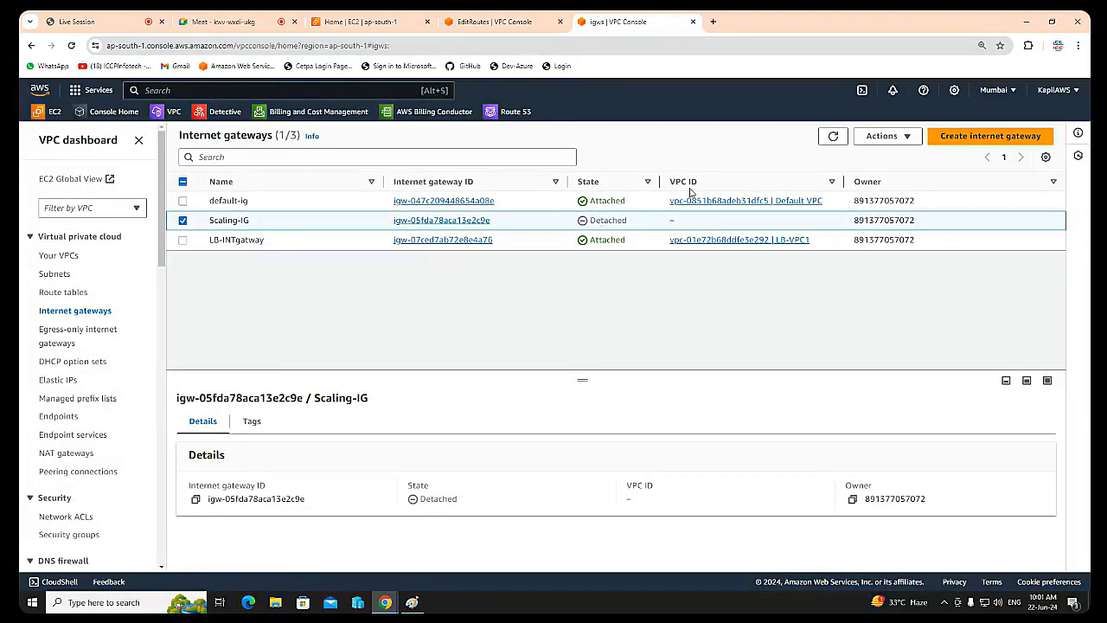
click(882, 136)
click(880, 174)
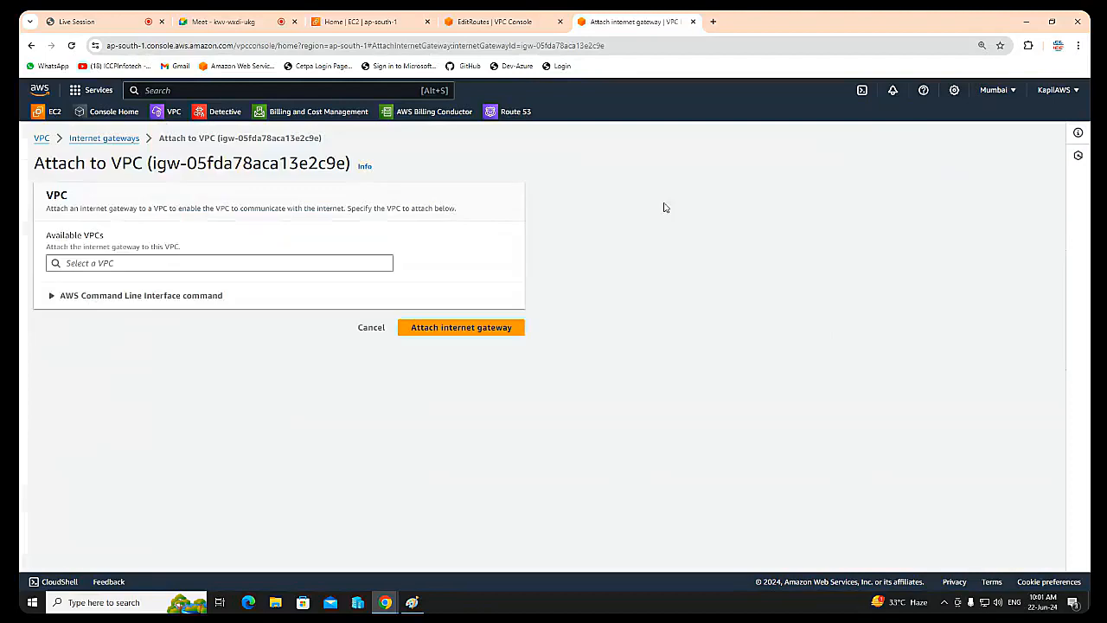
click(294, 266)
click(294, 279)
click(479, 327)
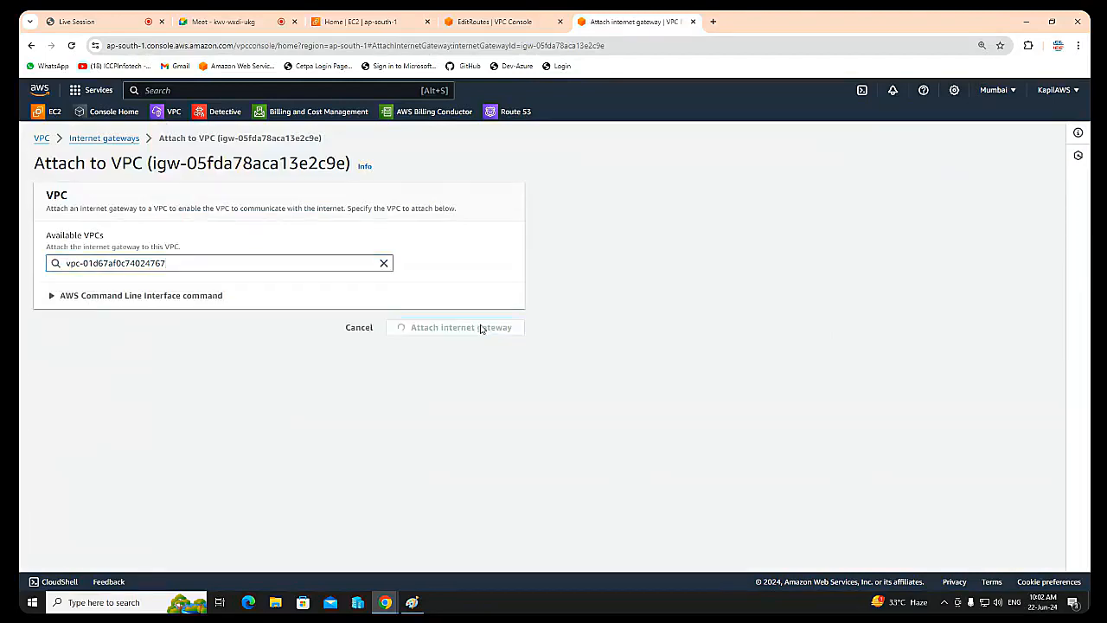
Discard the pending route edit, then add and save a 0.0.0.0/0 route in Scaling-RT targeting the Scaling-IG internet gateway.
click(496, 22)
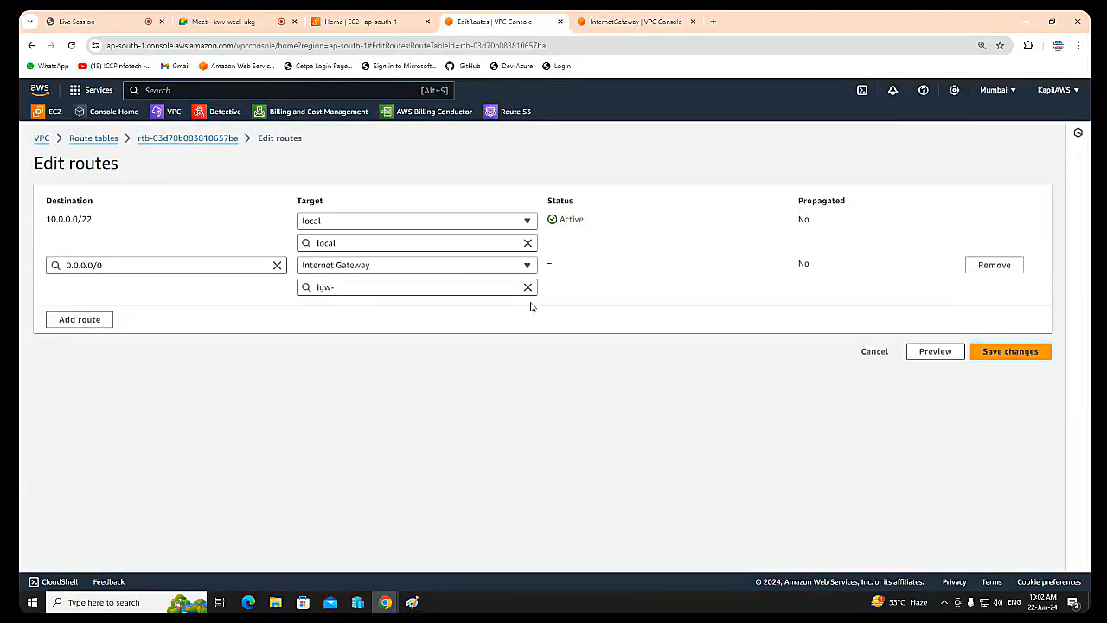
click(871, 353)
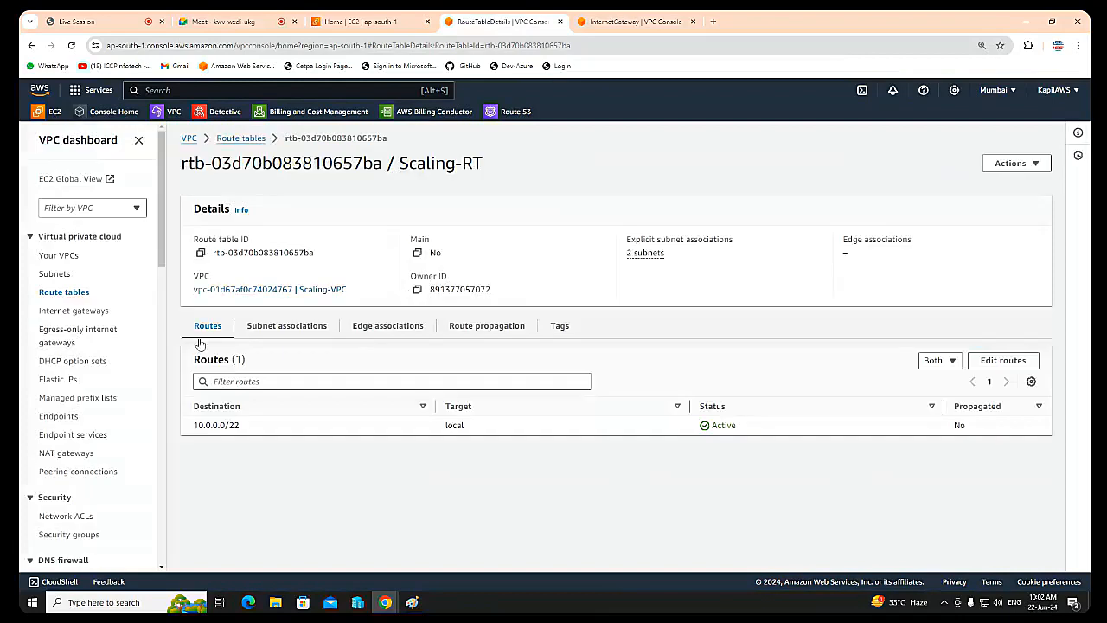
click(1001, 361)
click(87, 266)
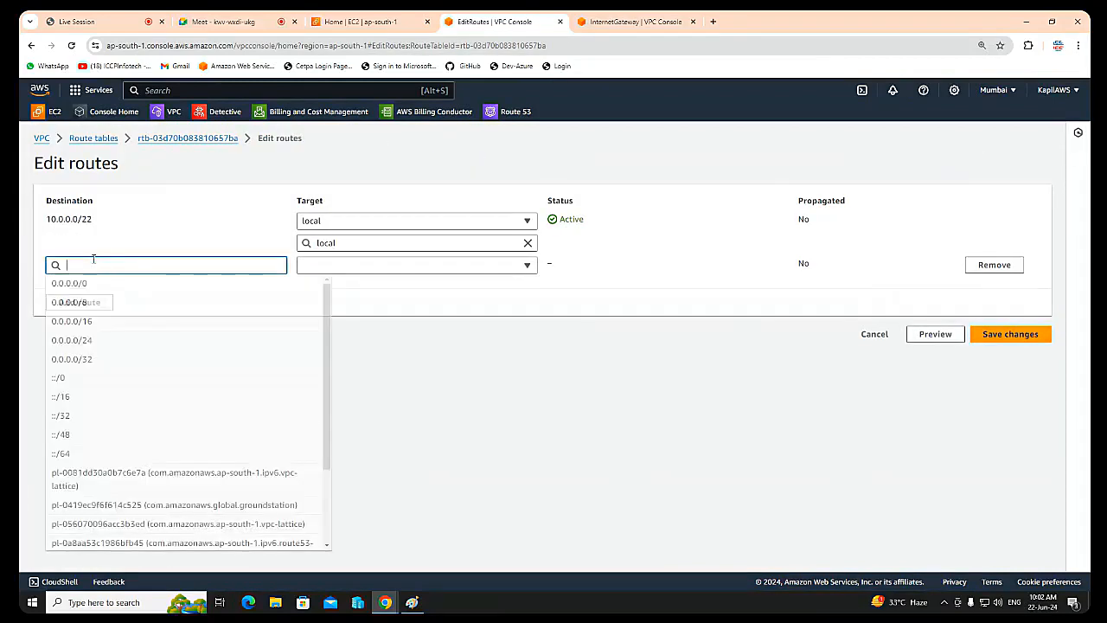
click(94, 283)
click(316, 266)
click(335, 359)
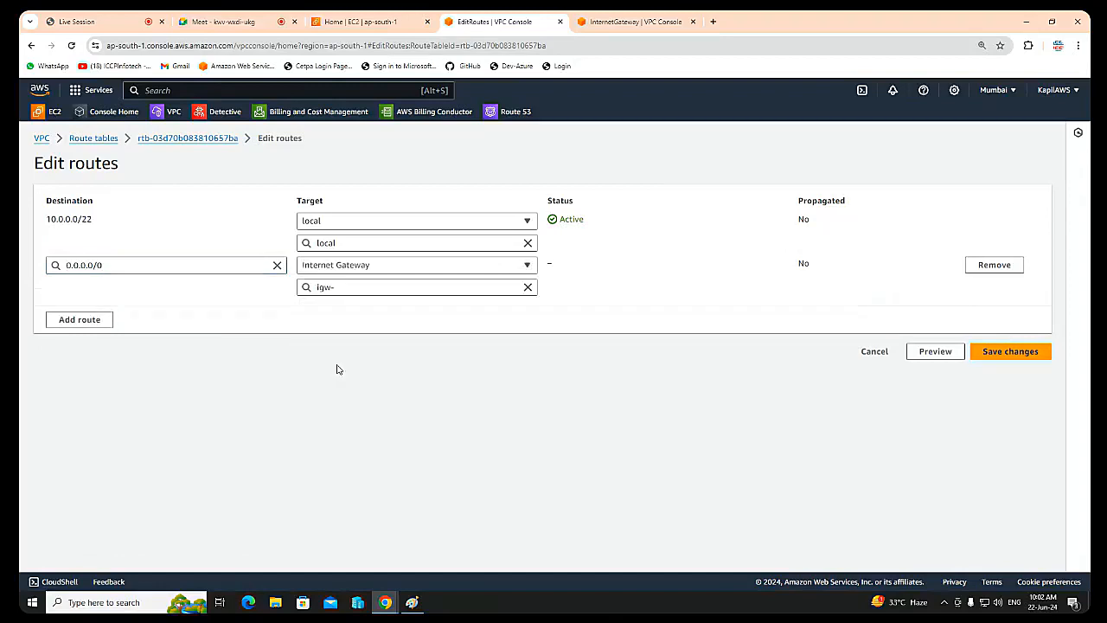
click(388, 288)
click(484, 324)
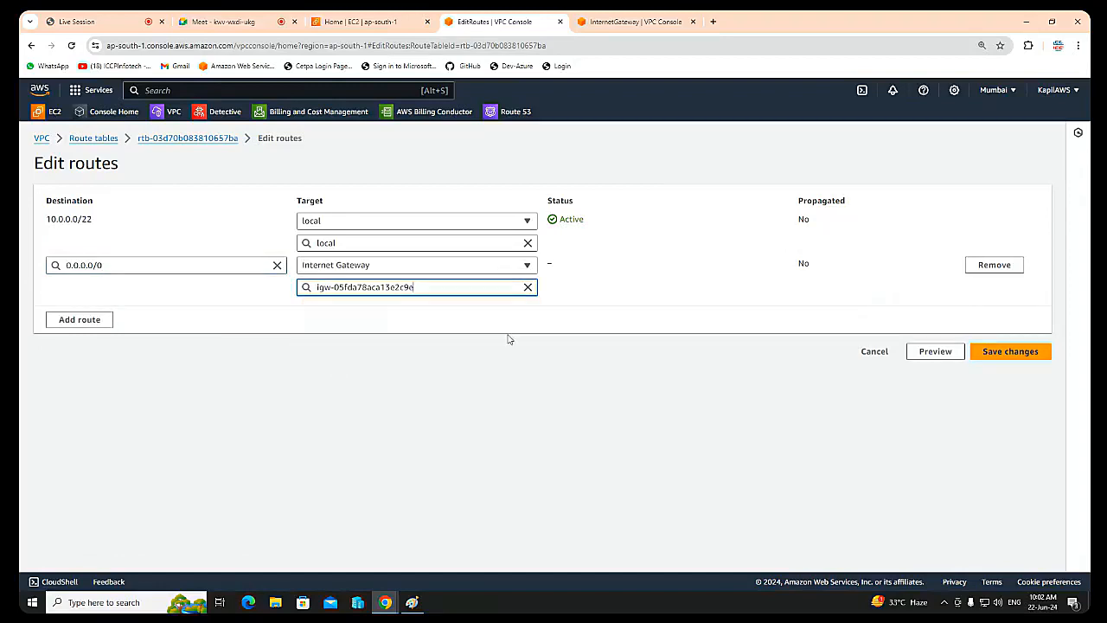
click(1003, 353)
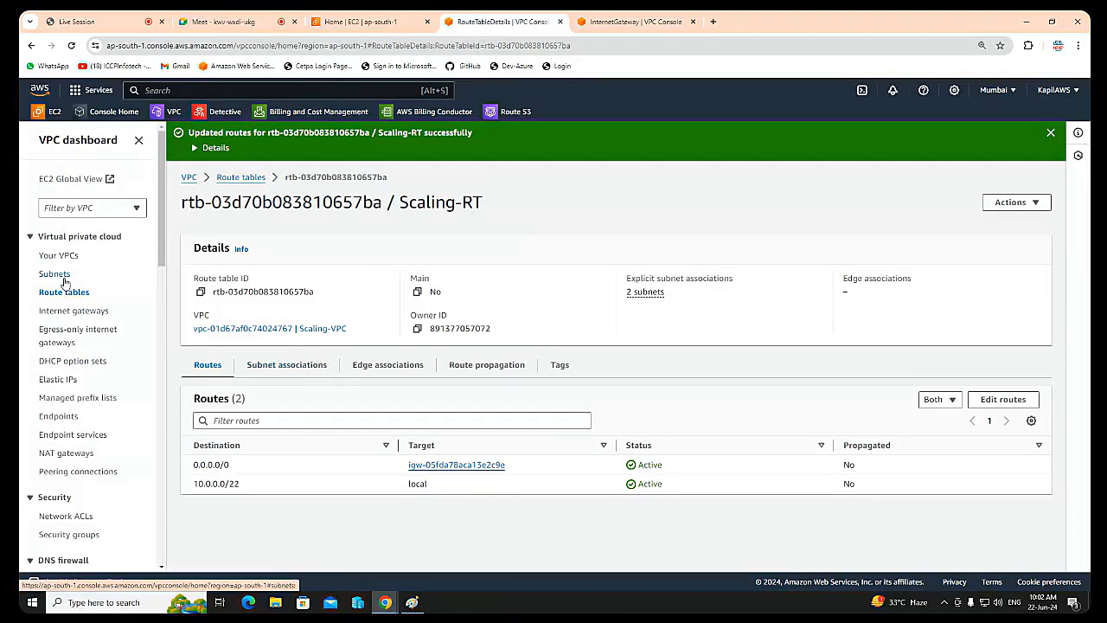
Switch to the EC2 console and start a security group named scalling-sg with description all-traffic in Scaling-VPC.
click(55, 116)
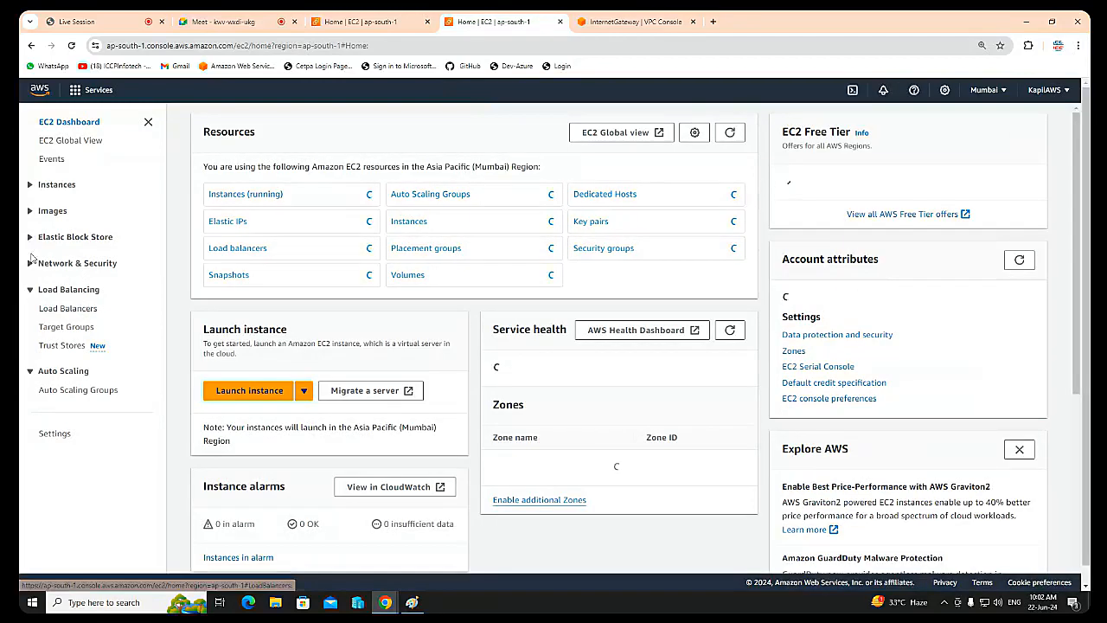
click(44, 263)
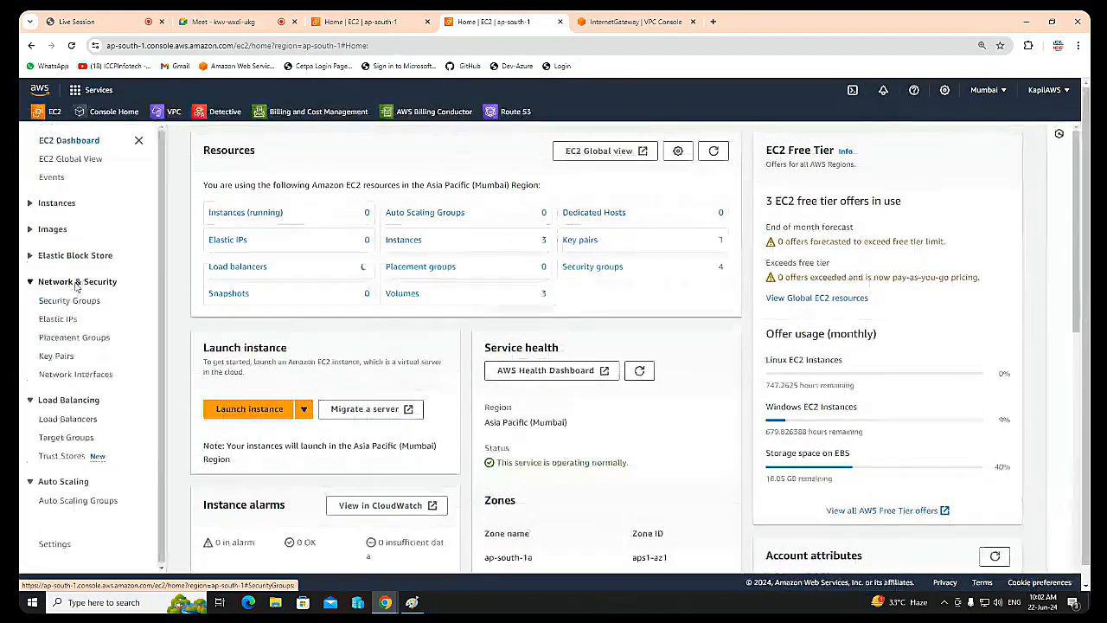
click(70, 302)
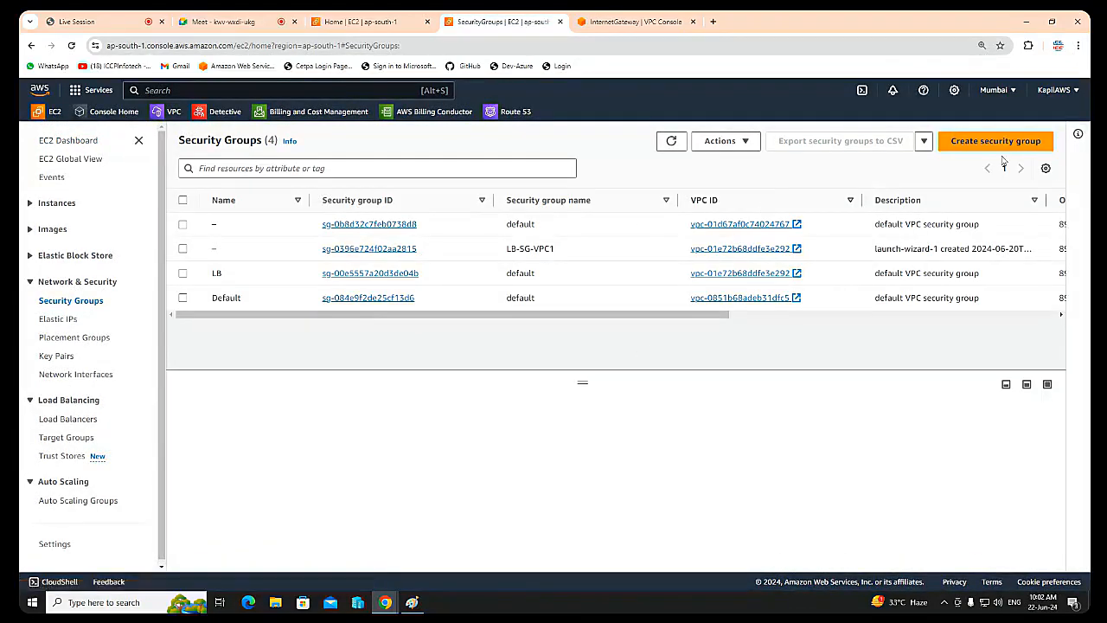
click(991, 149)
scroll(310, 311, down, 3)
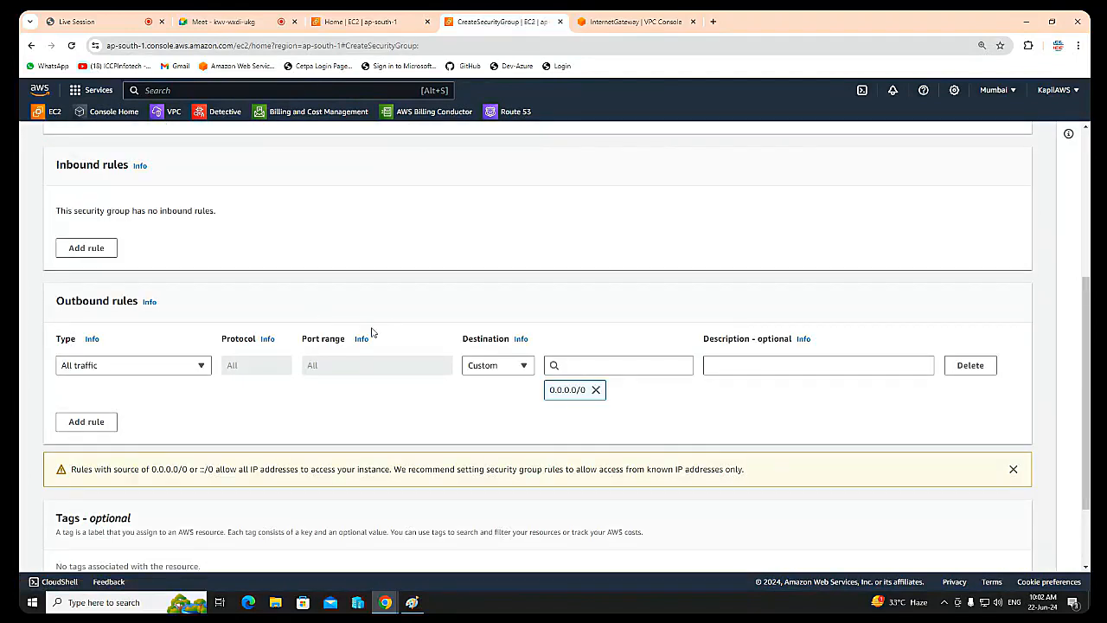
scroll(372, 332, up, 3)
click(226, 283)
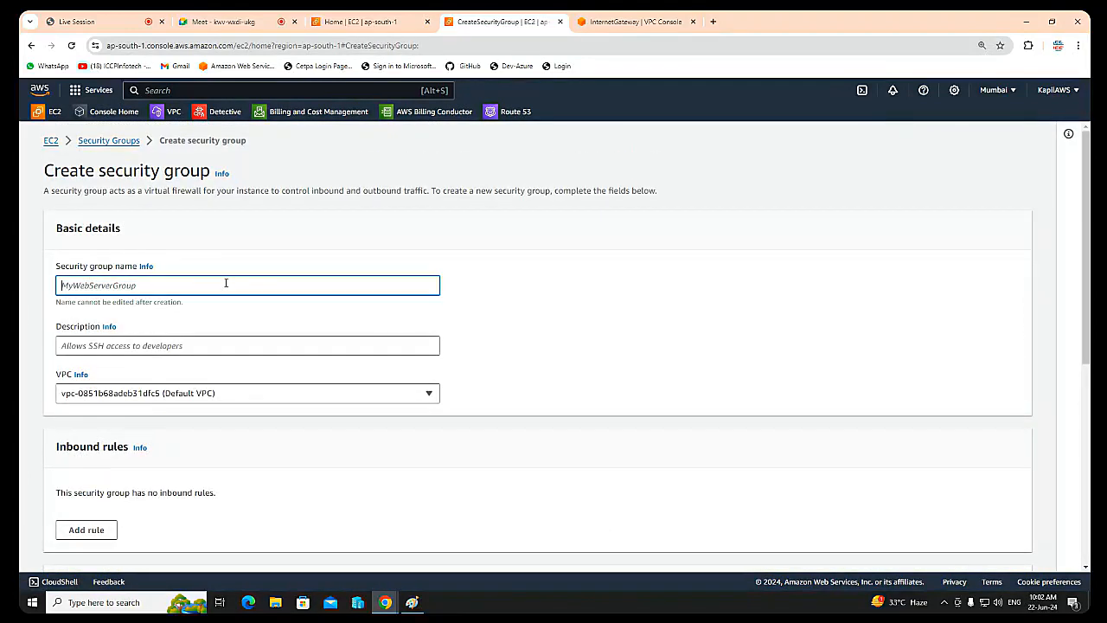
text(scalling-sg)
click(193, 341)
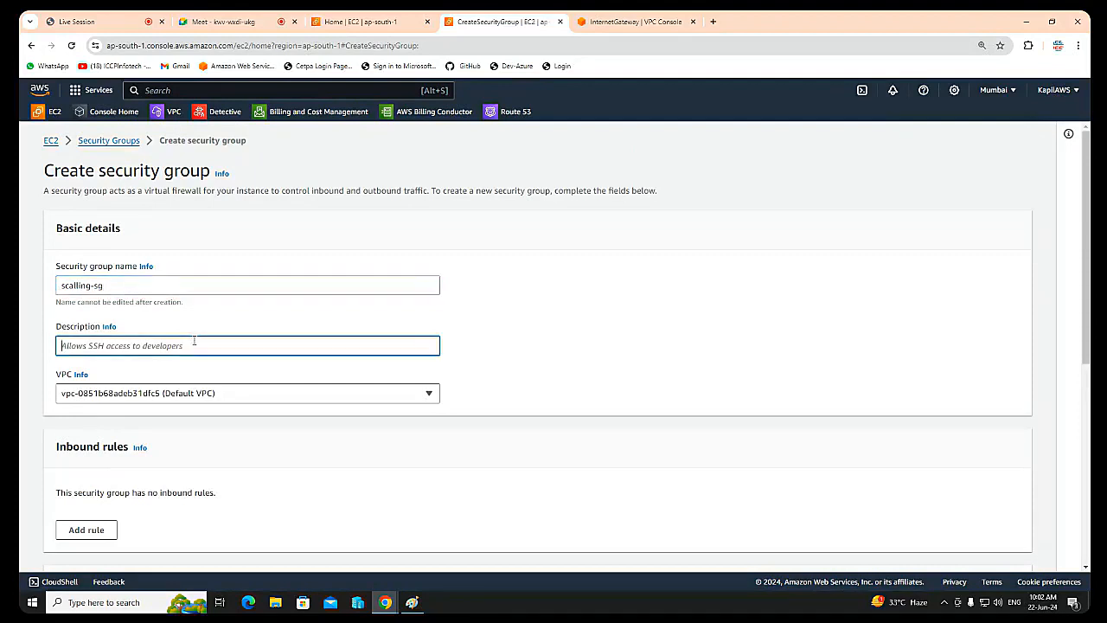
text(all-traffic)
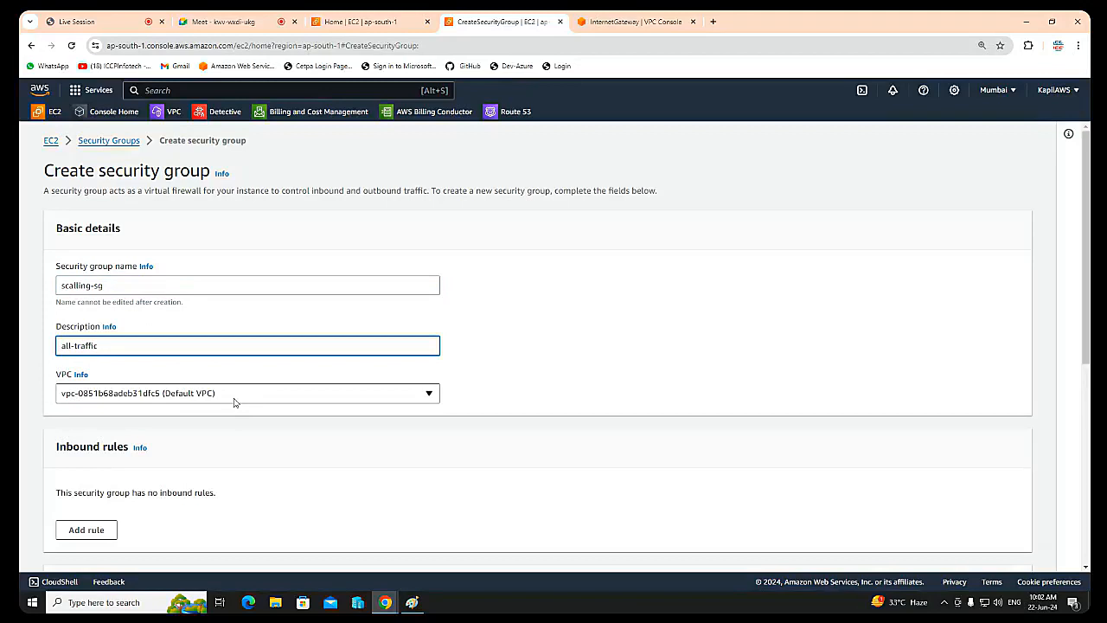
click(233, 401)
click(195, 436)
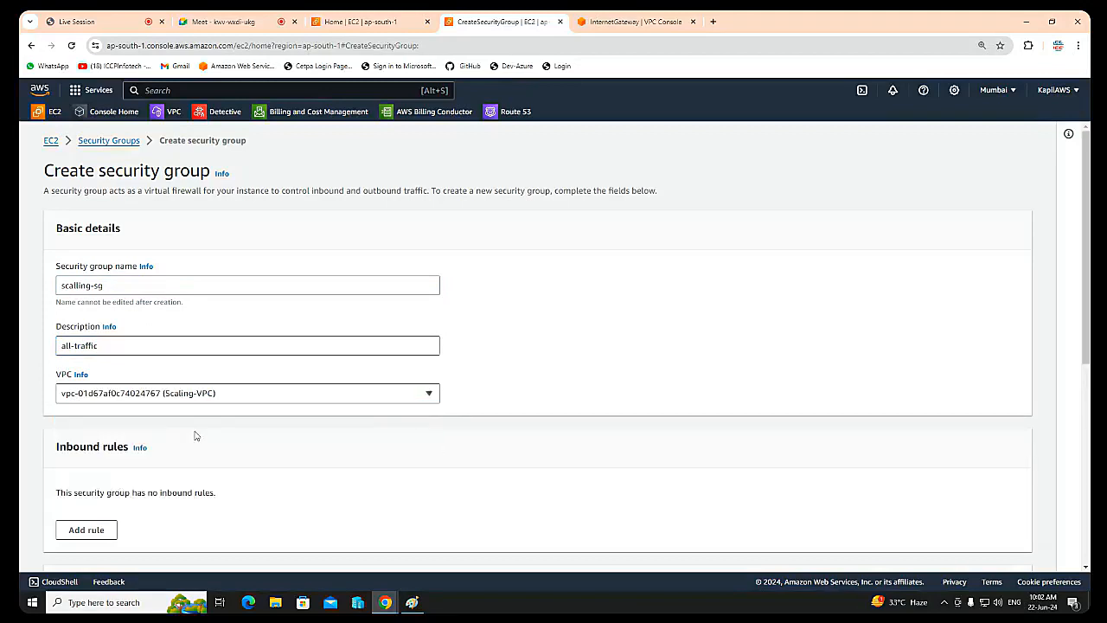
Add two inbound rules to the new security group, both of type All traffic.
scroll(89, 427, down, 2)
click(87, 421)
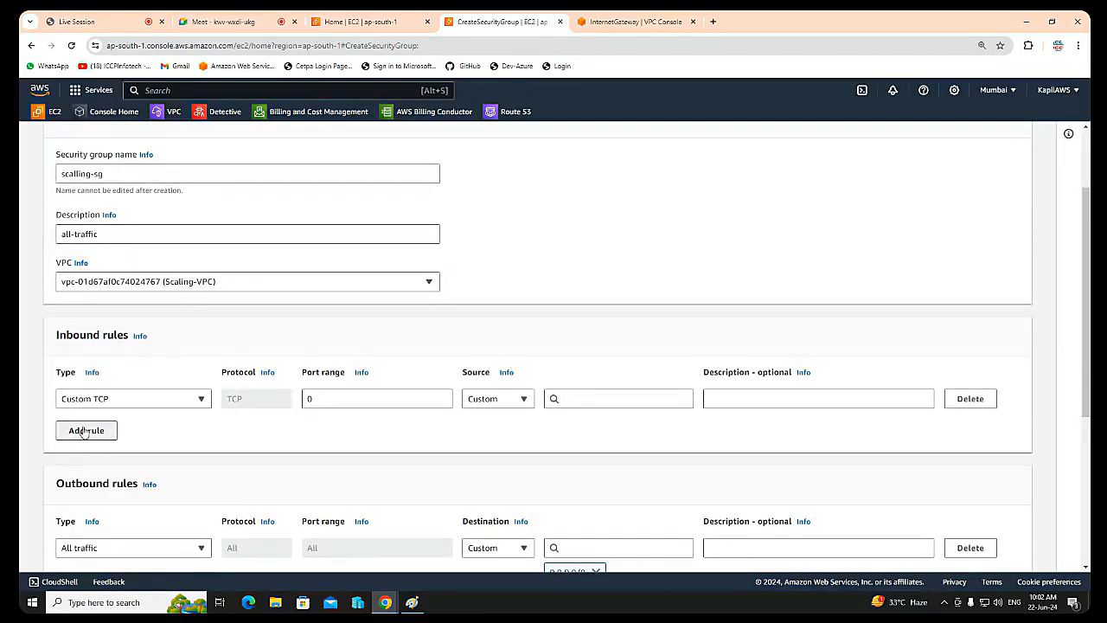
click(84, 431)
click(92, 398)
click(86, 329)
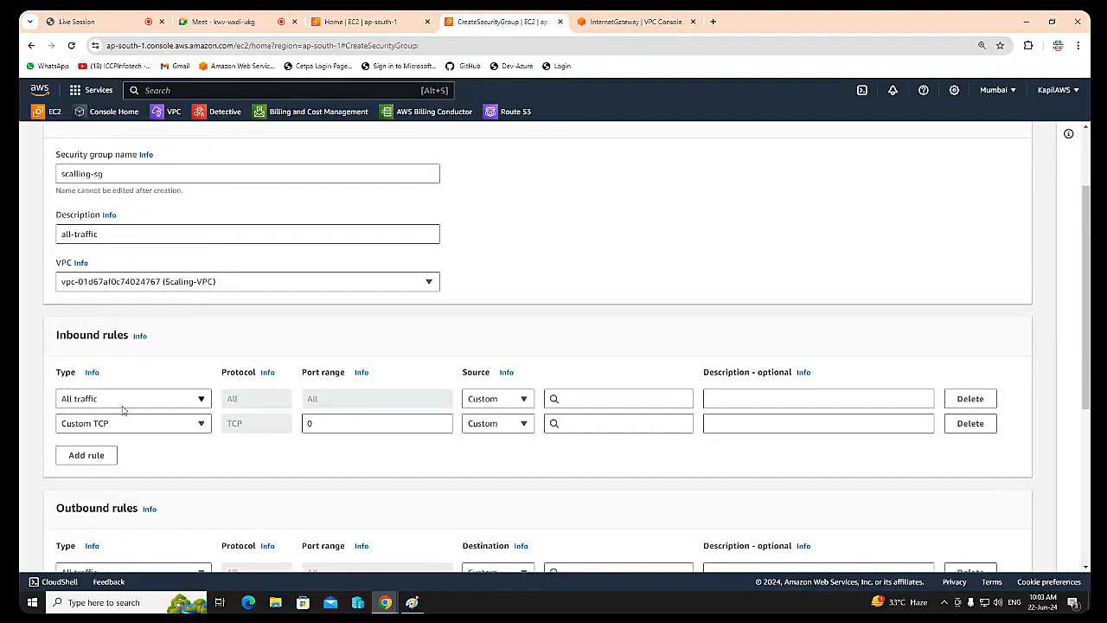
click(130, 423)
click(129, 337)
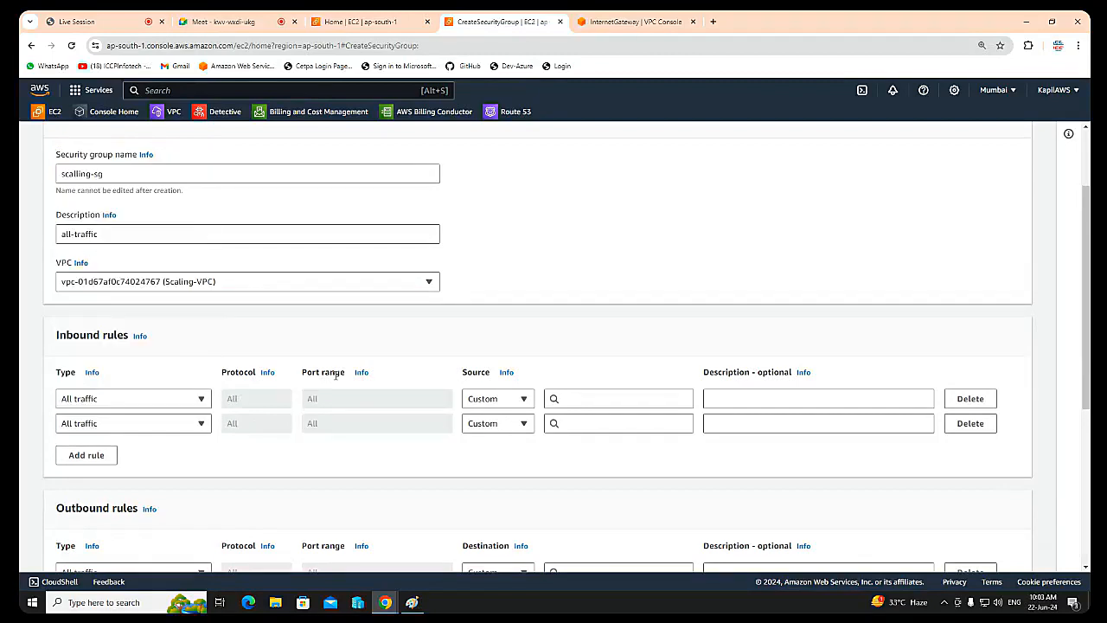
Set the two inbound rules' sources to Anywhere-IPv4 and Anywhere-IPv6 and create the scalling-sg security group.
click(484, 399)
click(497, 437)
click(499, 448)
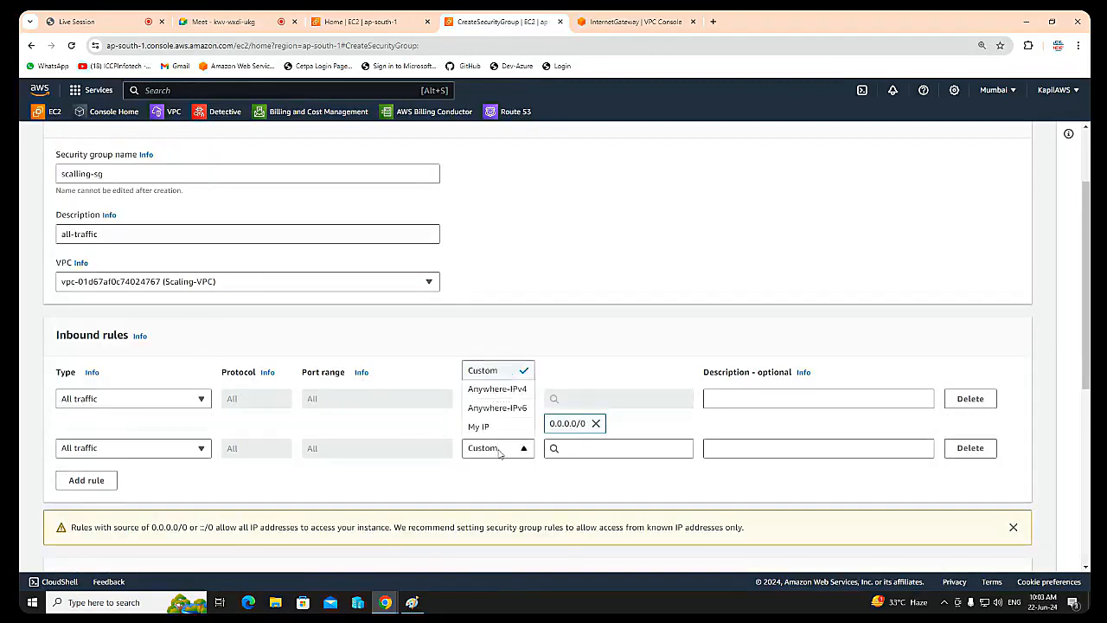
click(495, 408)
scroll(605, 467, down, 3)
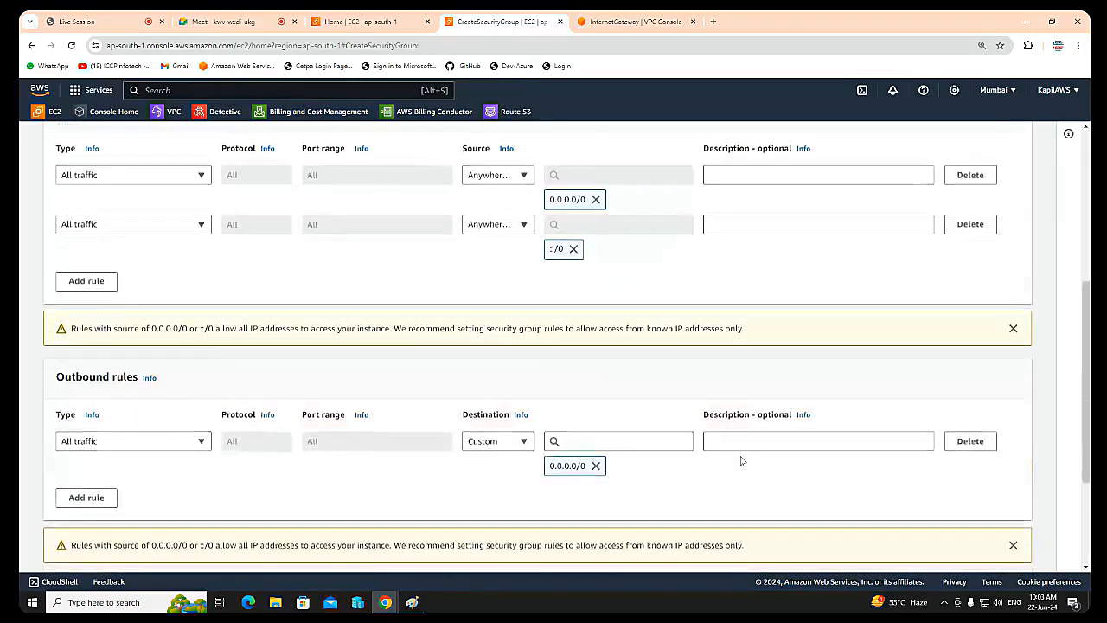
scroll(741, 461, down, 5)
click(970, 552)
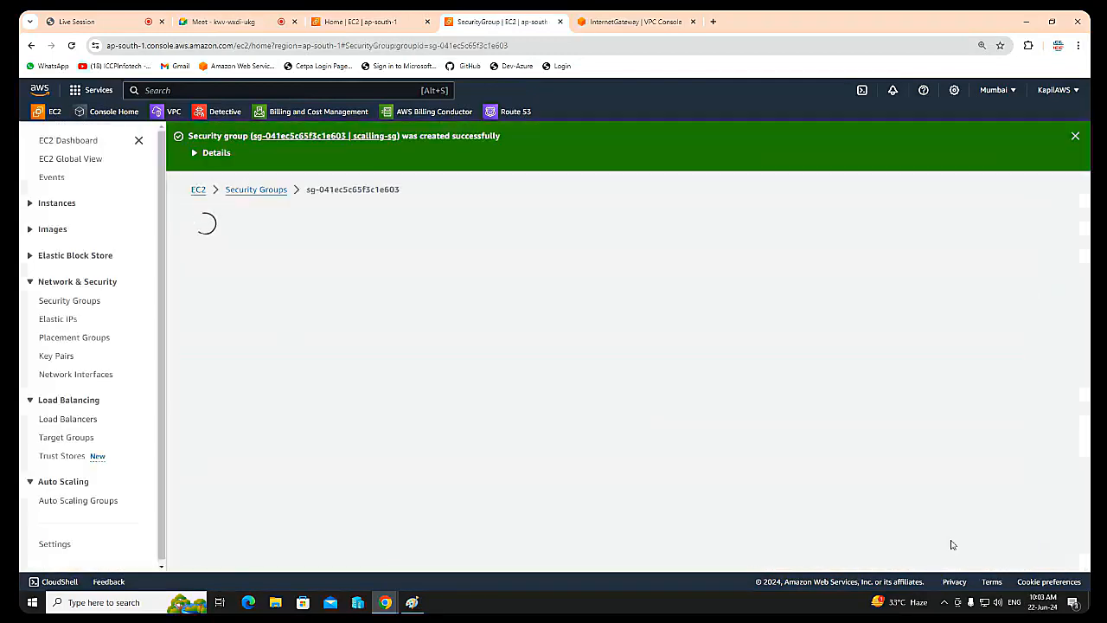
Create an RSA key pair named scaling-key with the .pem private key file format.
click(52, 356)
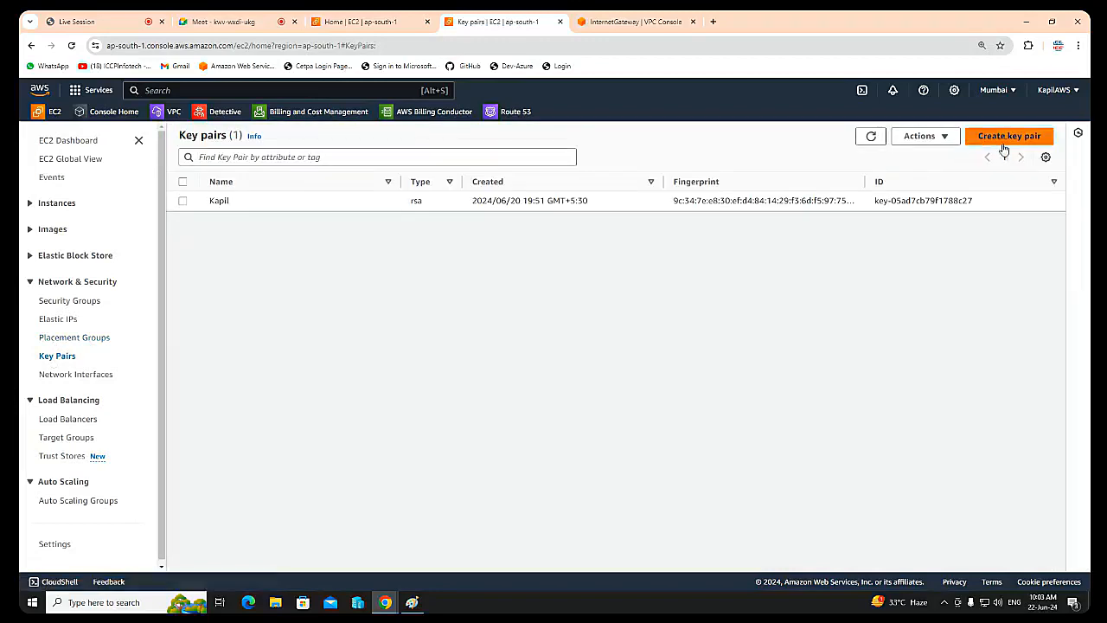
click(1005, 141)
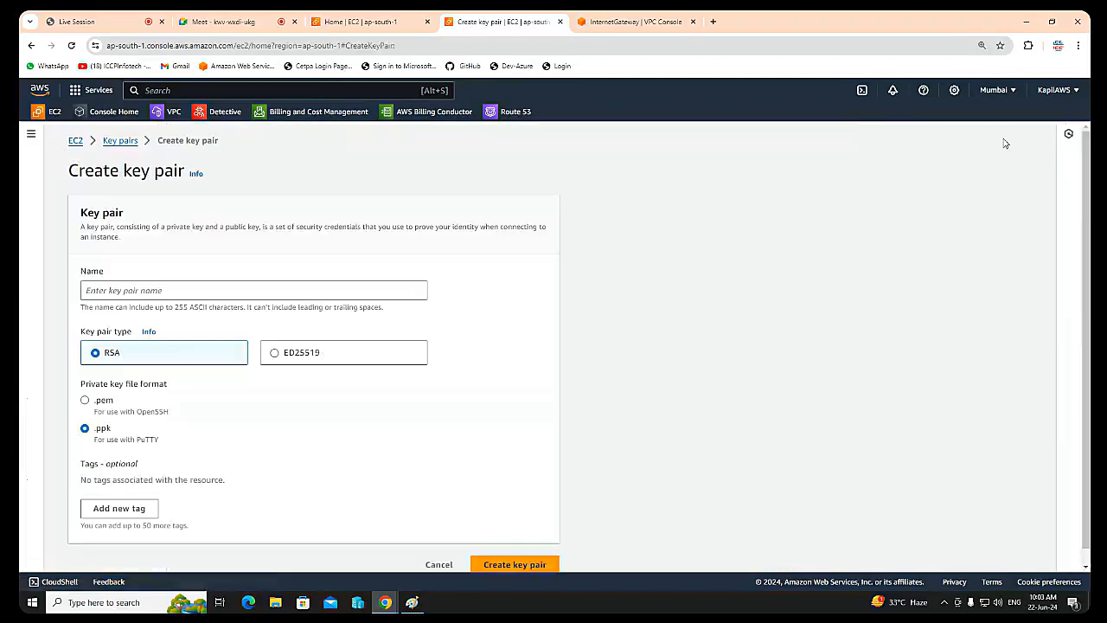
click(154, 288)
text(scaling-key)
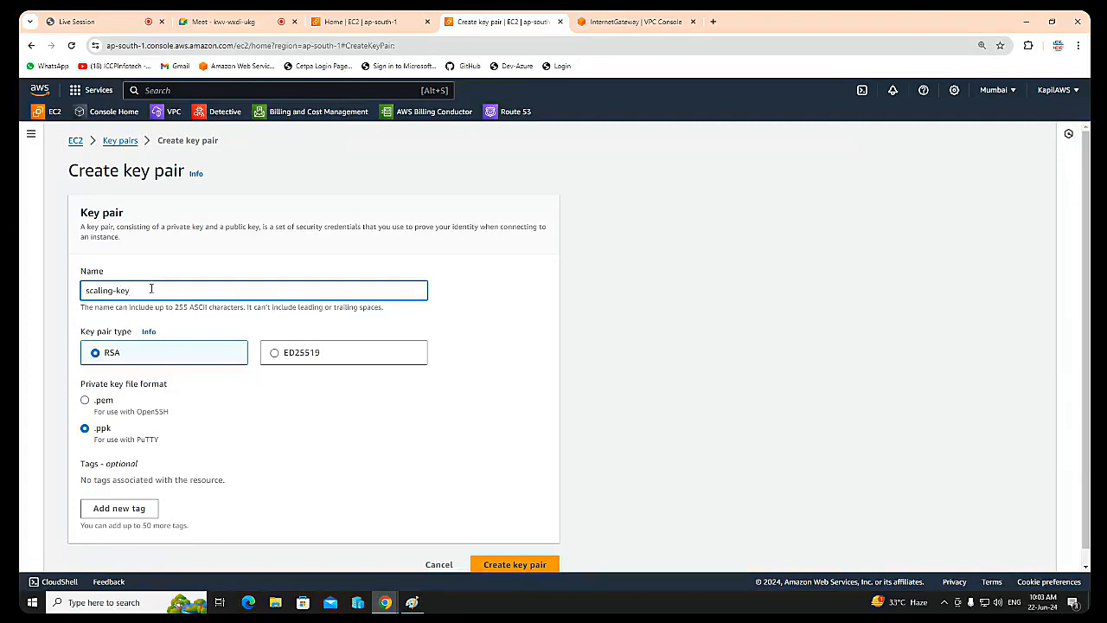
click(97, 403)
click(482, 562)
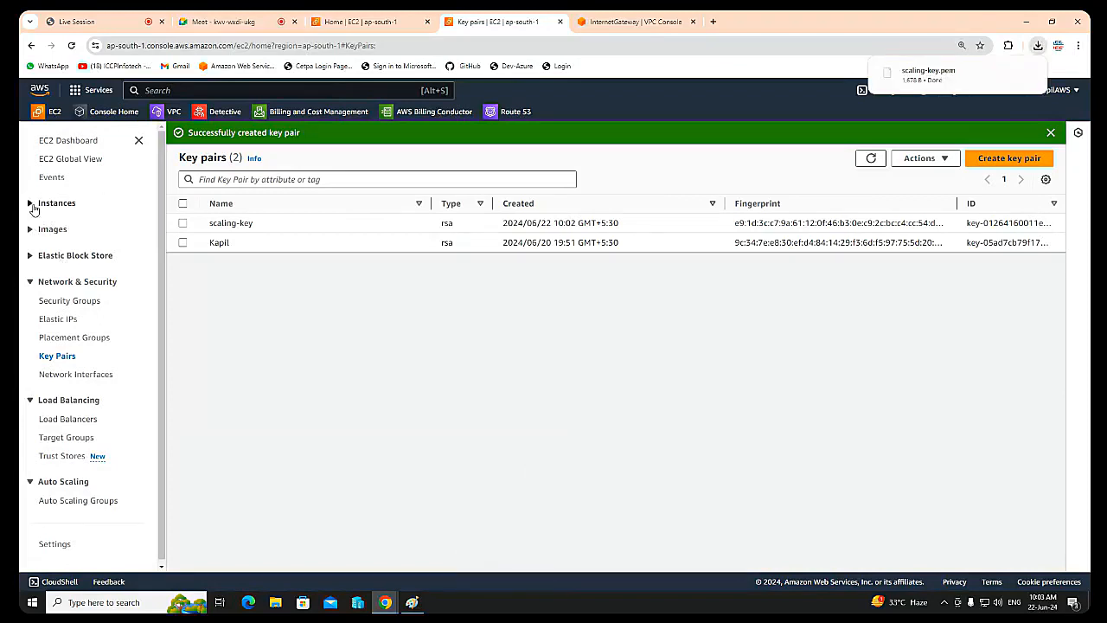
Start launching a new EC2 instance and name it myserver.
click(31, 204)
click(57, 223)
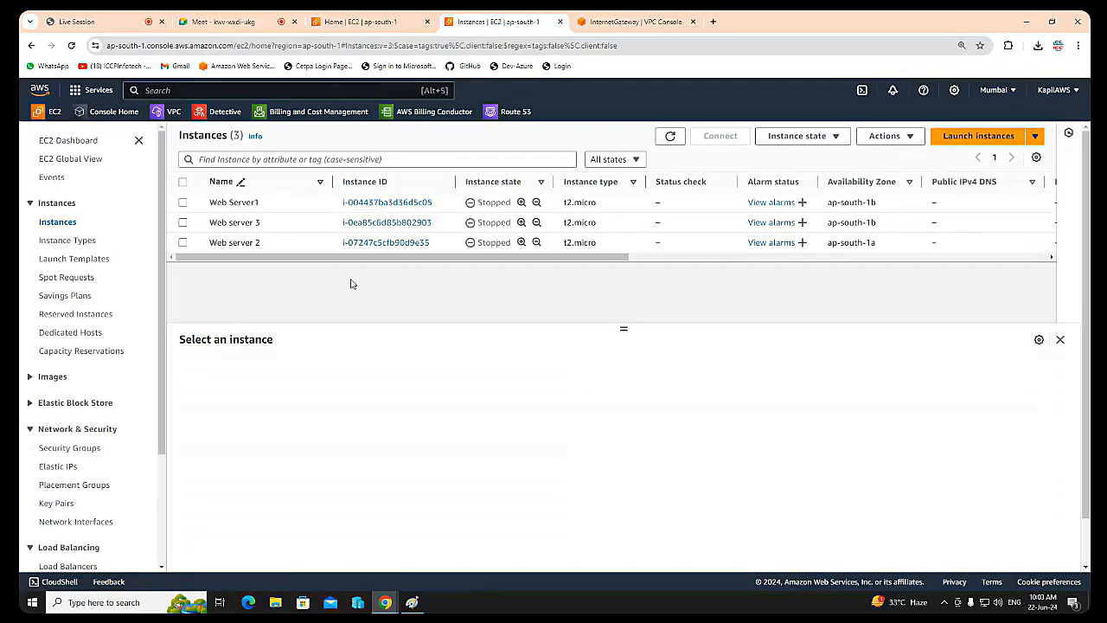
click(973, 136)
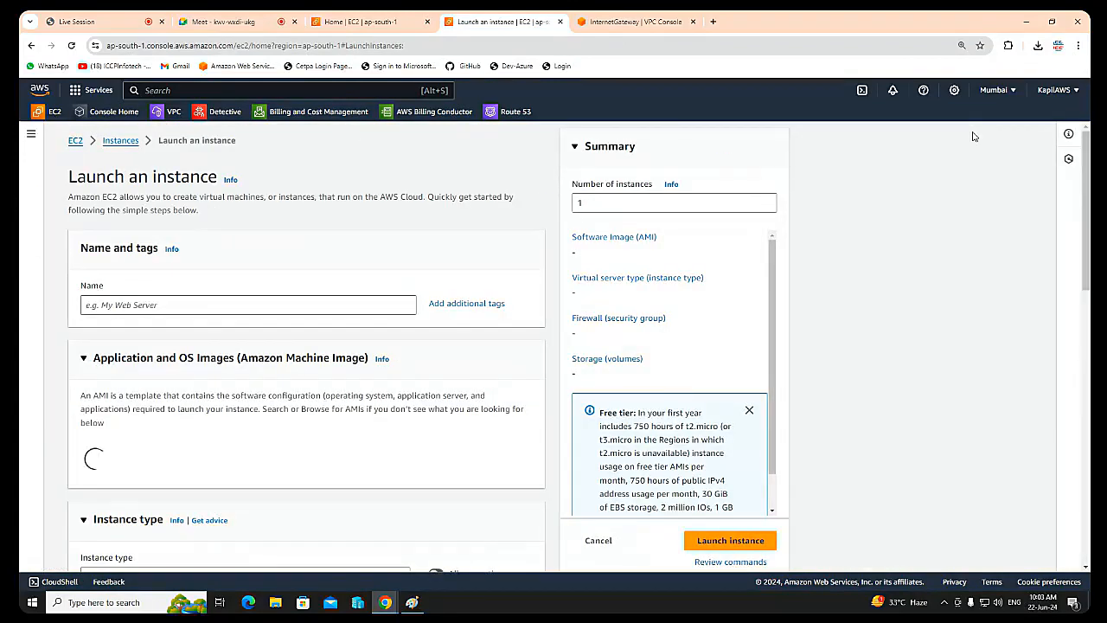
click(181, 301)
text(myserver)
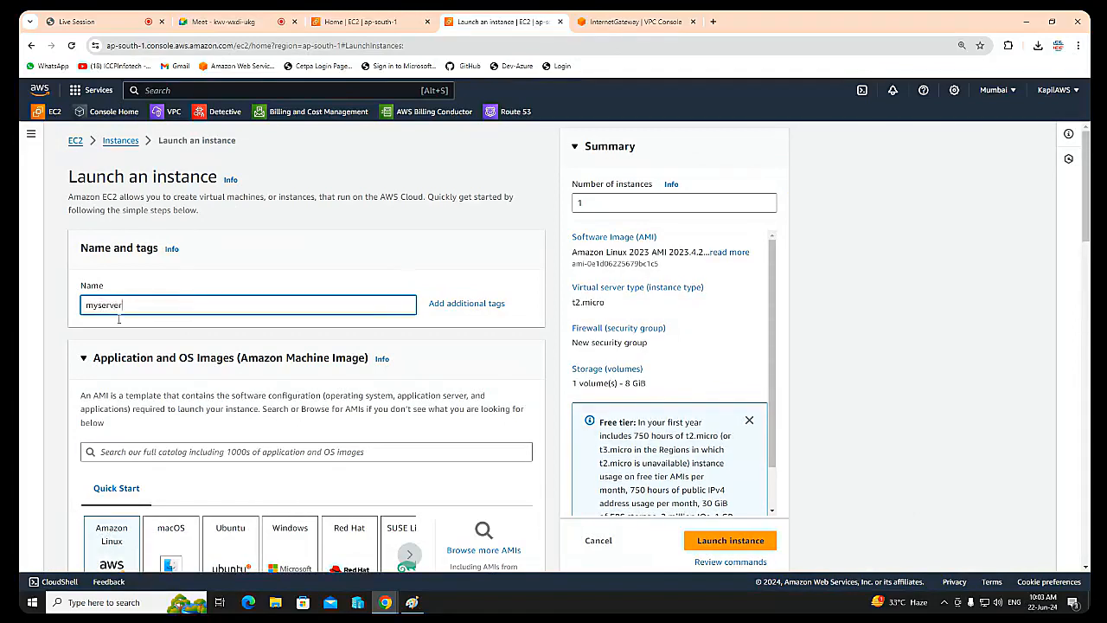
Choose the Windows image Microsoft Windows Server 2016 Base for the myserver instance.
scroll(247, 350, down, 3)
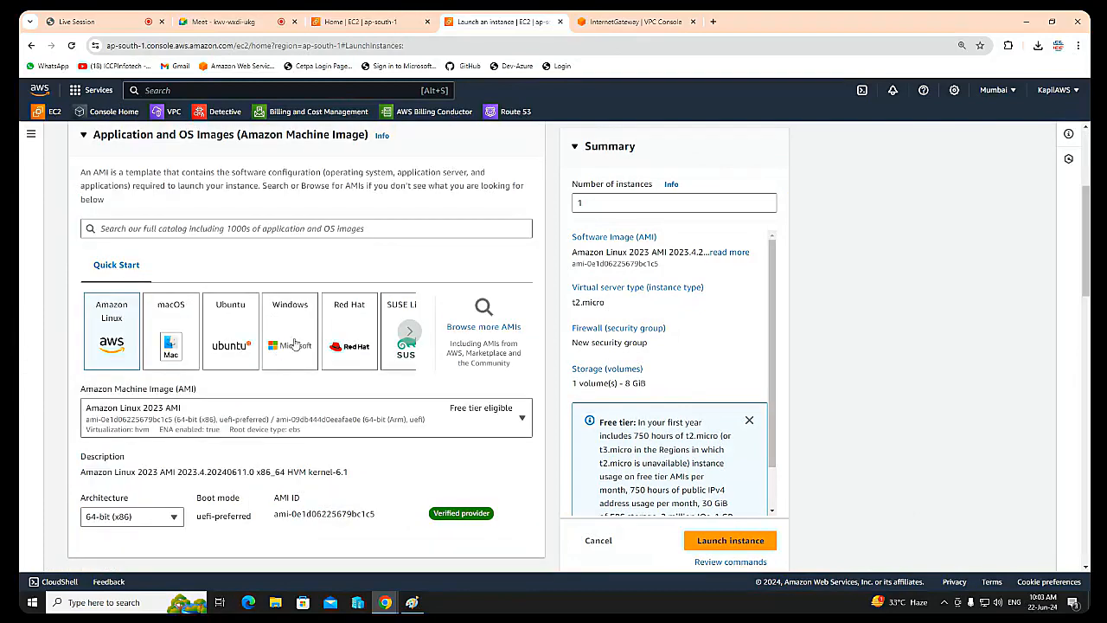
click(295, 344)
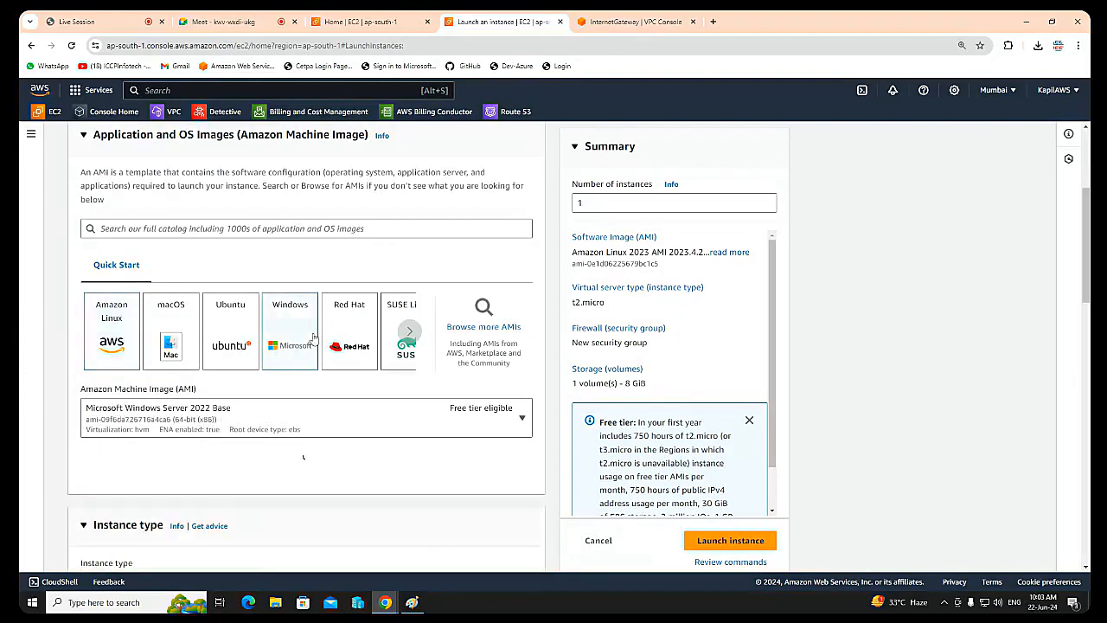
click(316, 416)
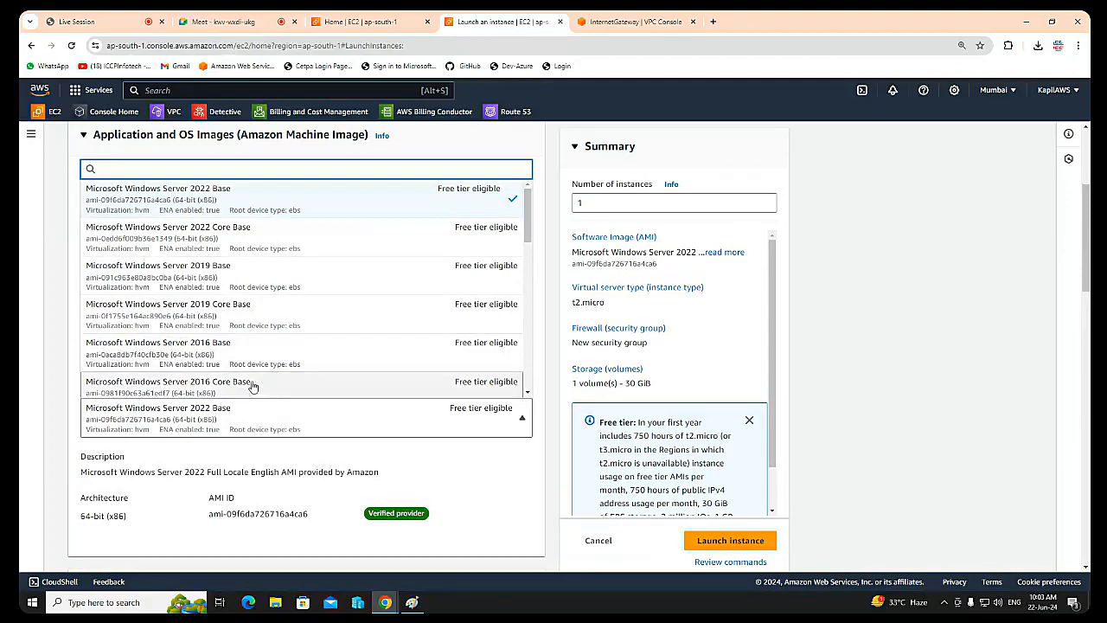
click(273, 349)
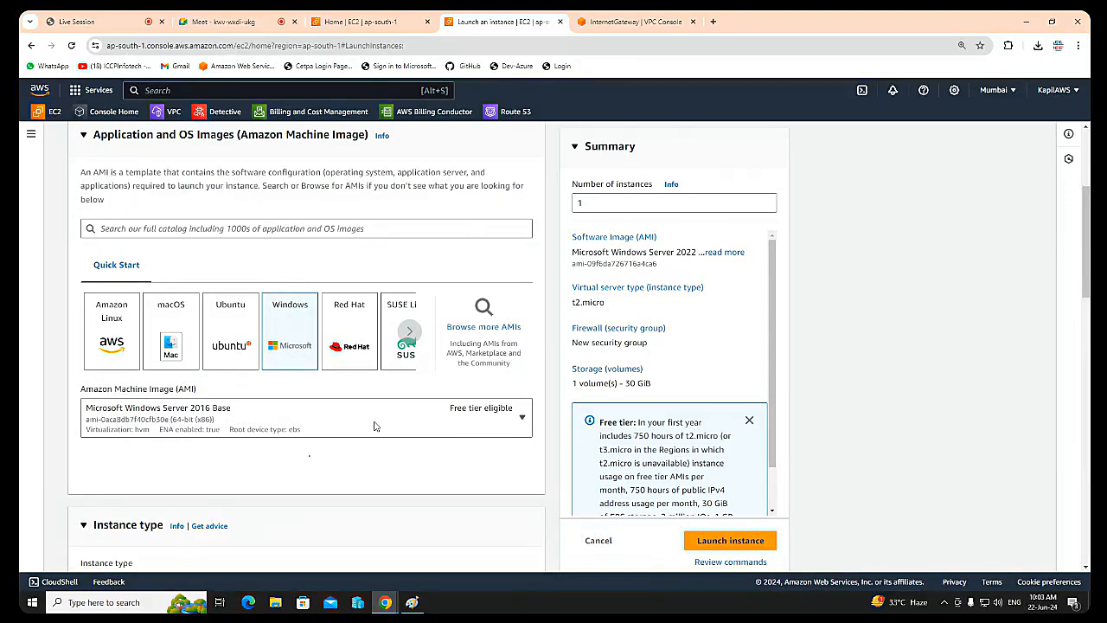
Assign the scaling-key key pair to the instance for login.
scroll(375, 426, down, 4)
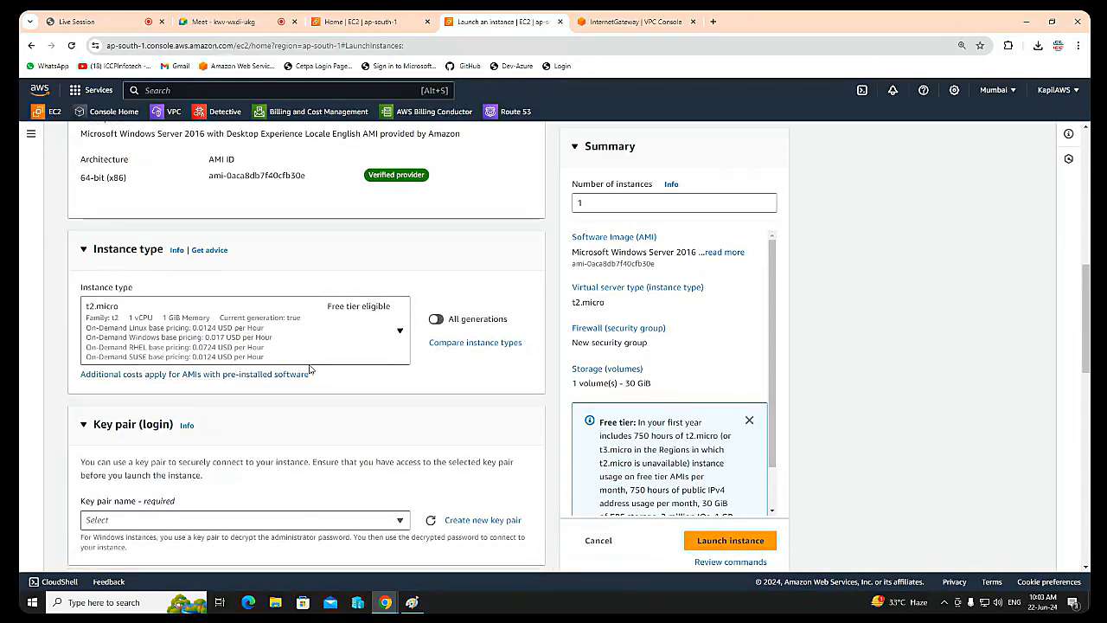
scroll(310, 370, down, 3)
click(173, 299)
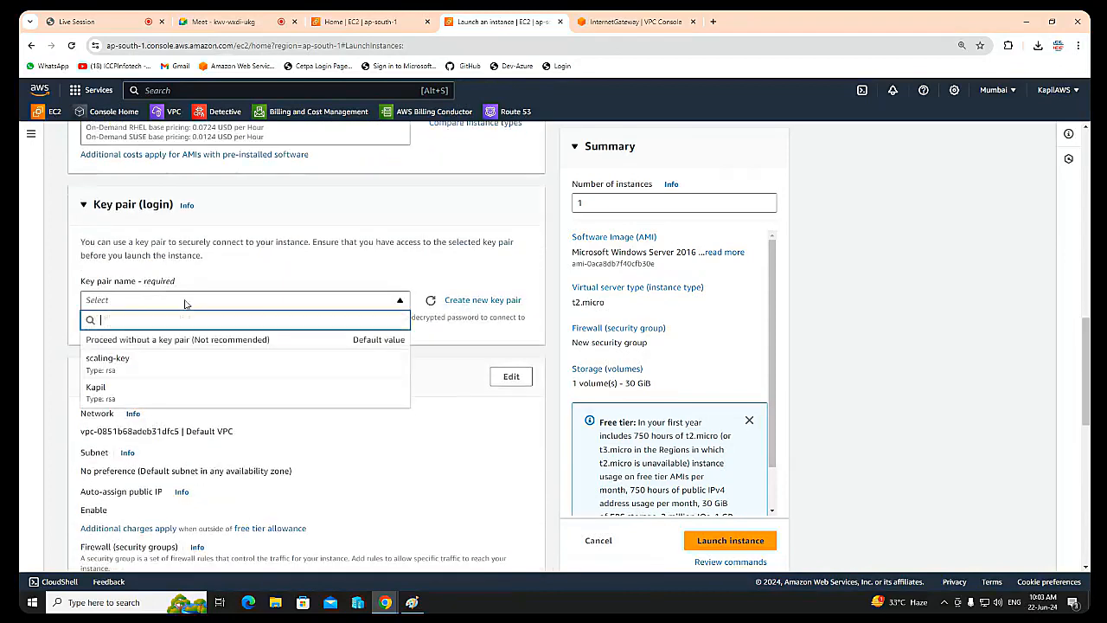
click(146, 370)
Edit the instance's network settings to use Scaling-VPC and enable auto-assigned public IP.
scroll(502, 286, down, 2)
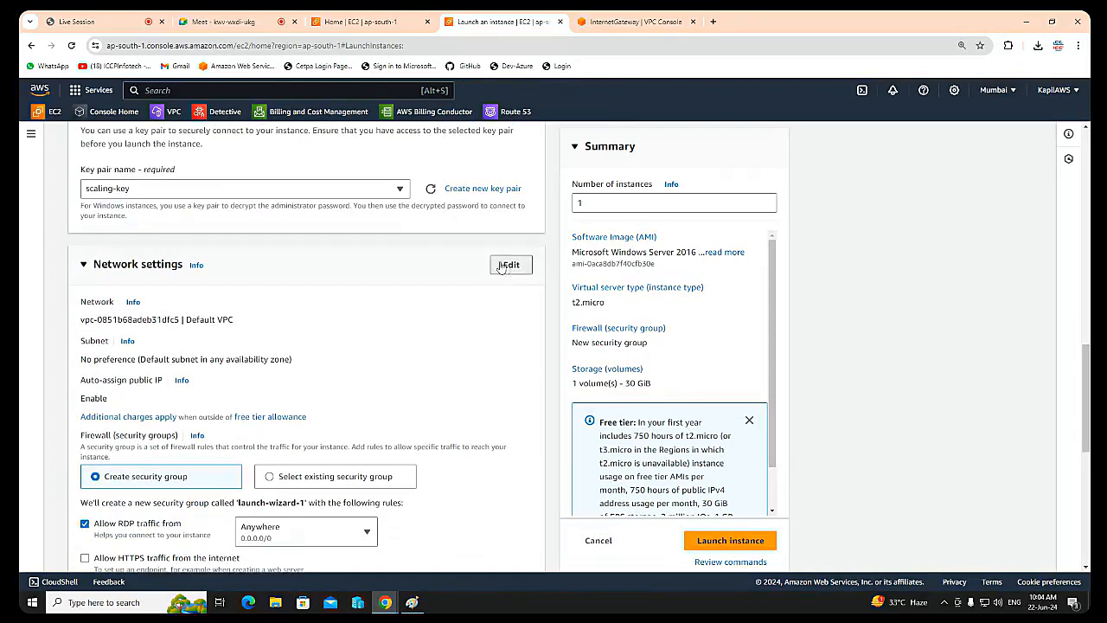
click(509, 264)
click(254, 333)
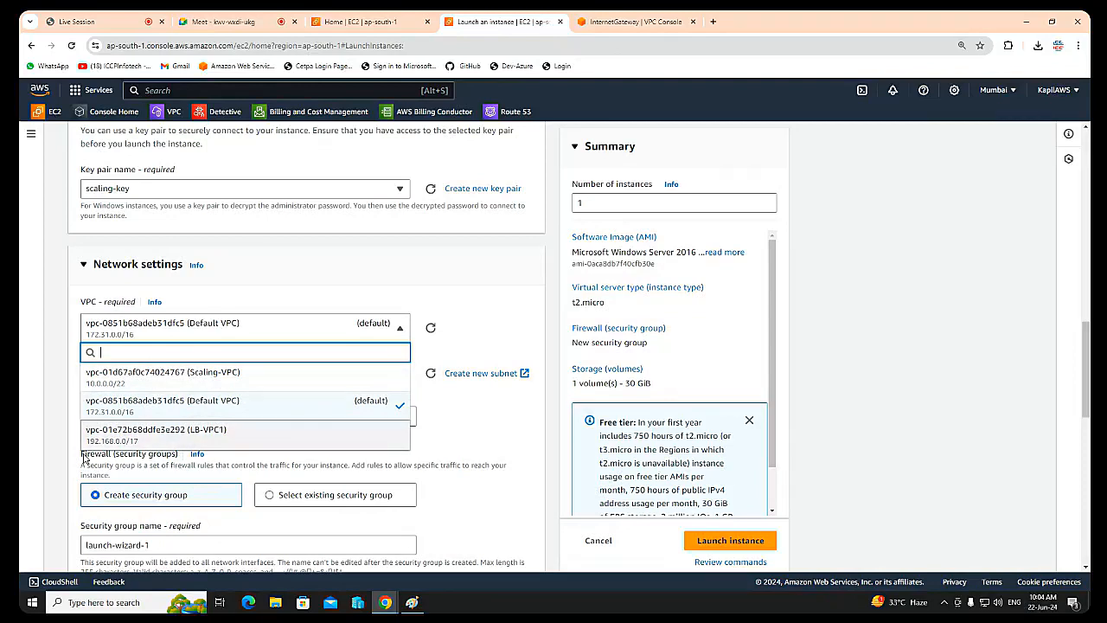
click(155, 374)
scroll(263, 266, down, 2)
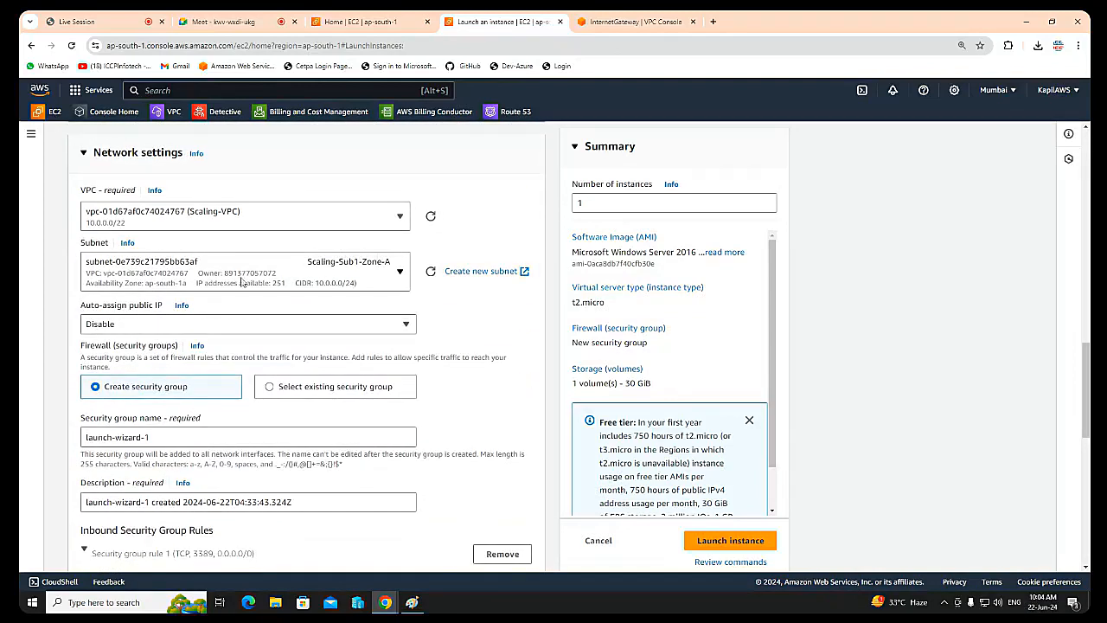
click(118, 323)
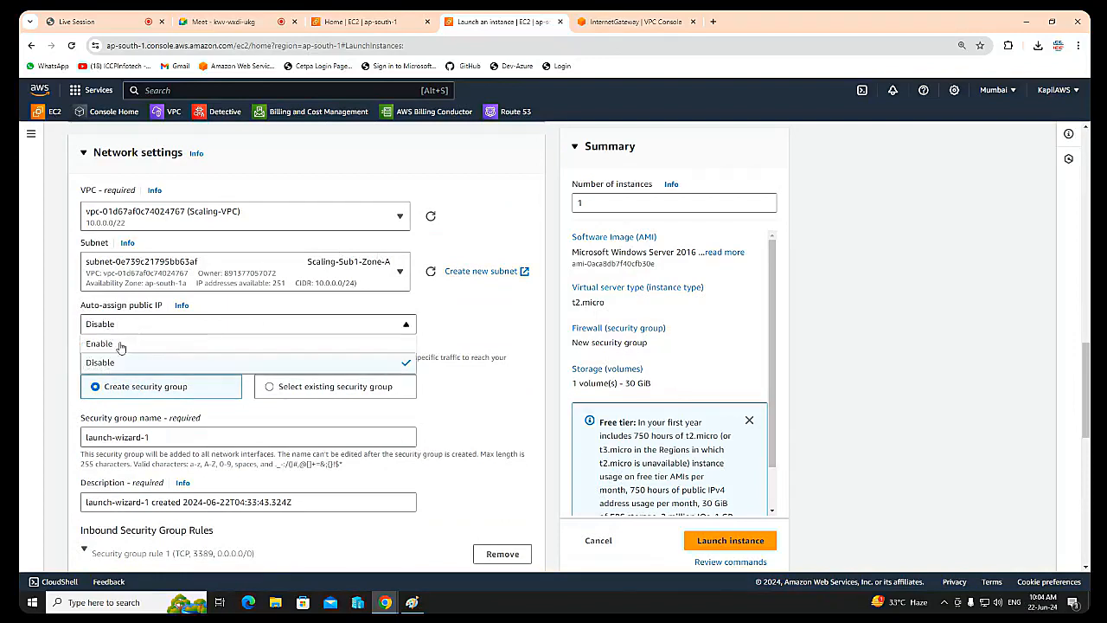
click(121, 341)
Assign the existing scalling-sg security group to the instance and launch it.
click(295, 403)
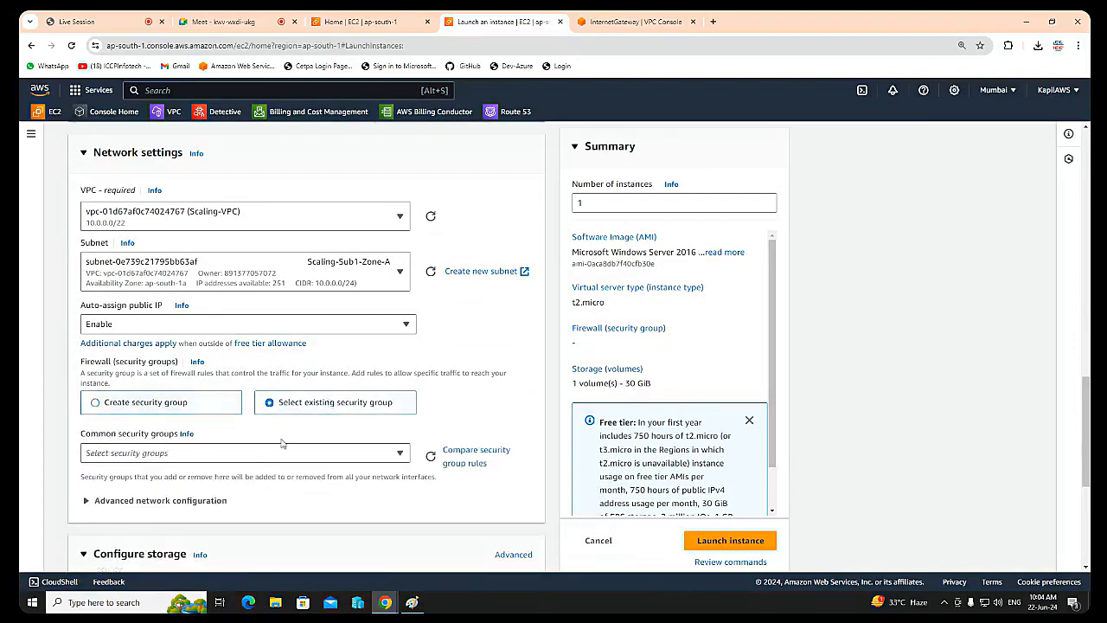
click(266, 453)
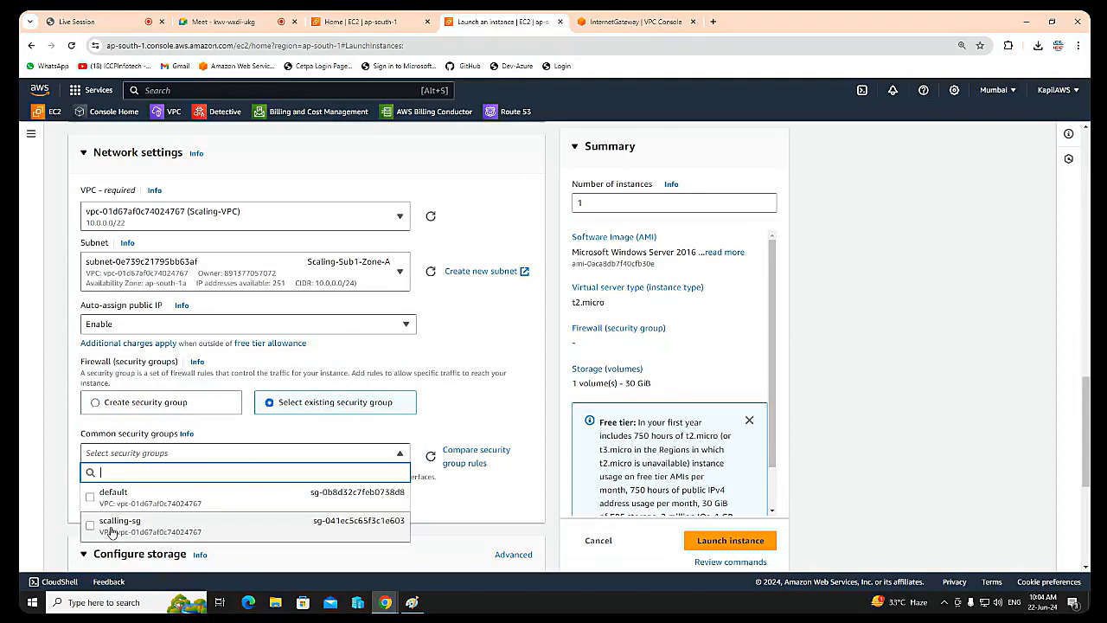
click(112, 524)
scroll(236, 435, down, 3)
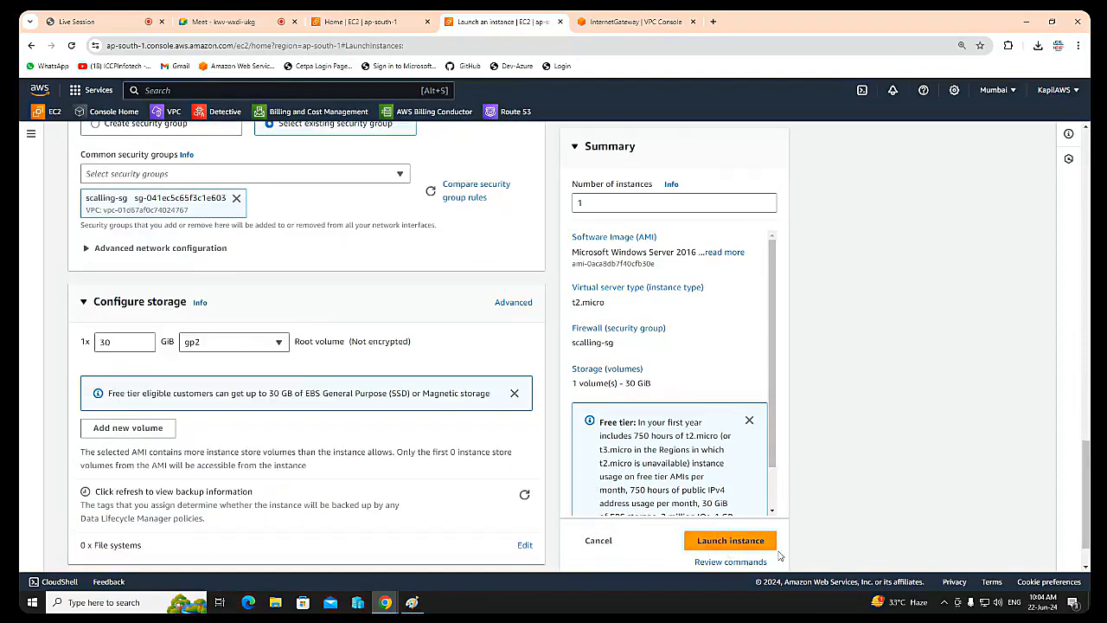
click(730, 541)
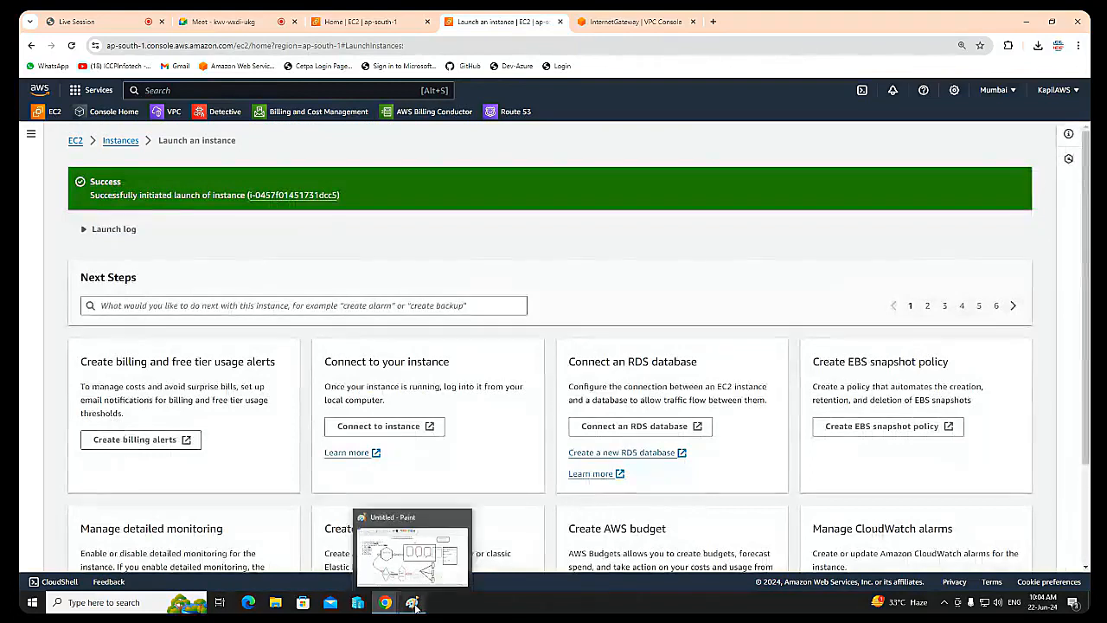
Review the infrastructure plan in Paint, return to the EC2 console and refresh the instances list.
click(413, 603)
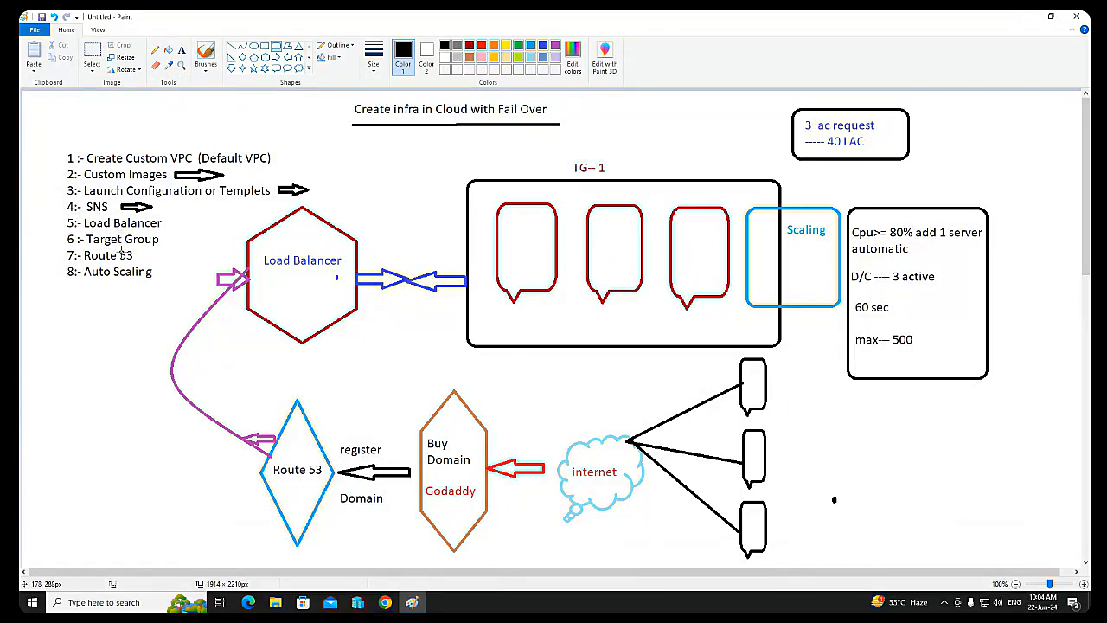
click(1025, 16)
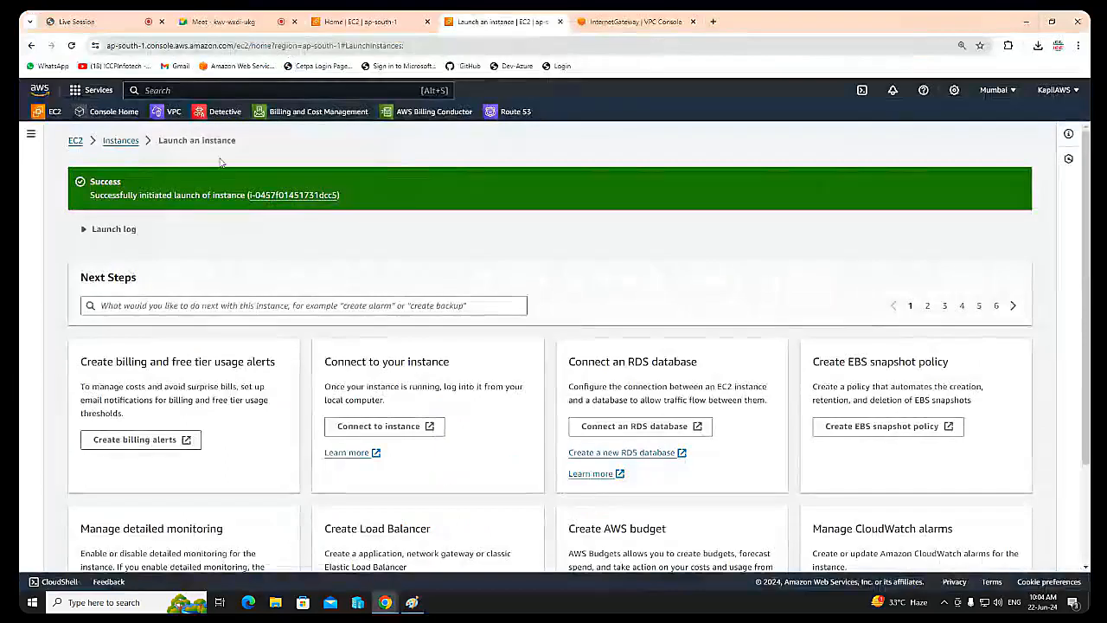
click(117, 140)
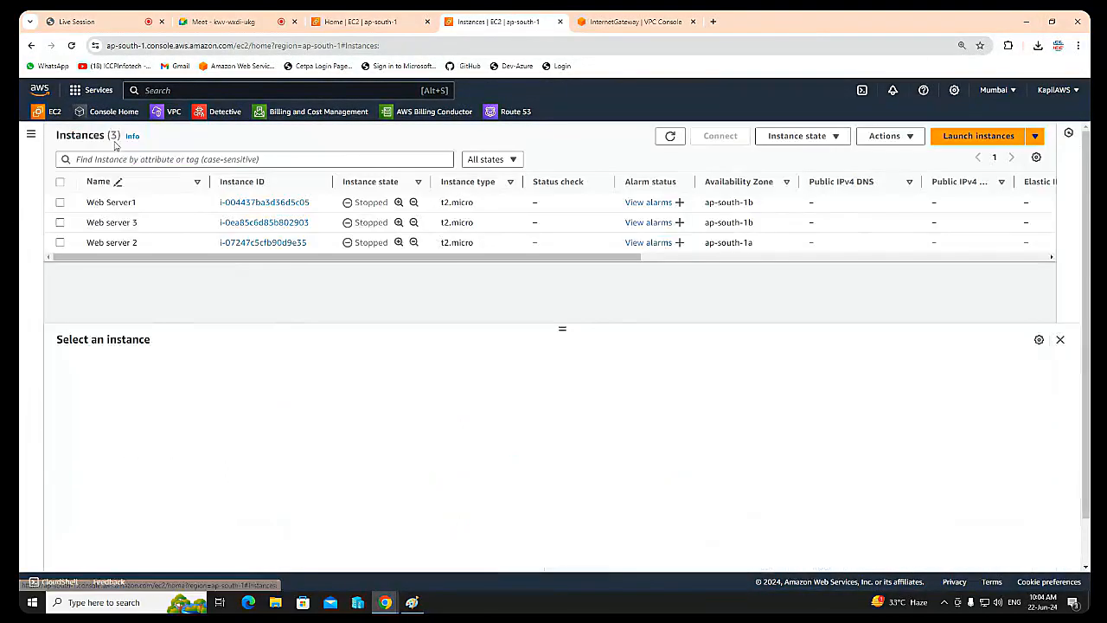
click(671, 135)
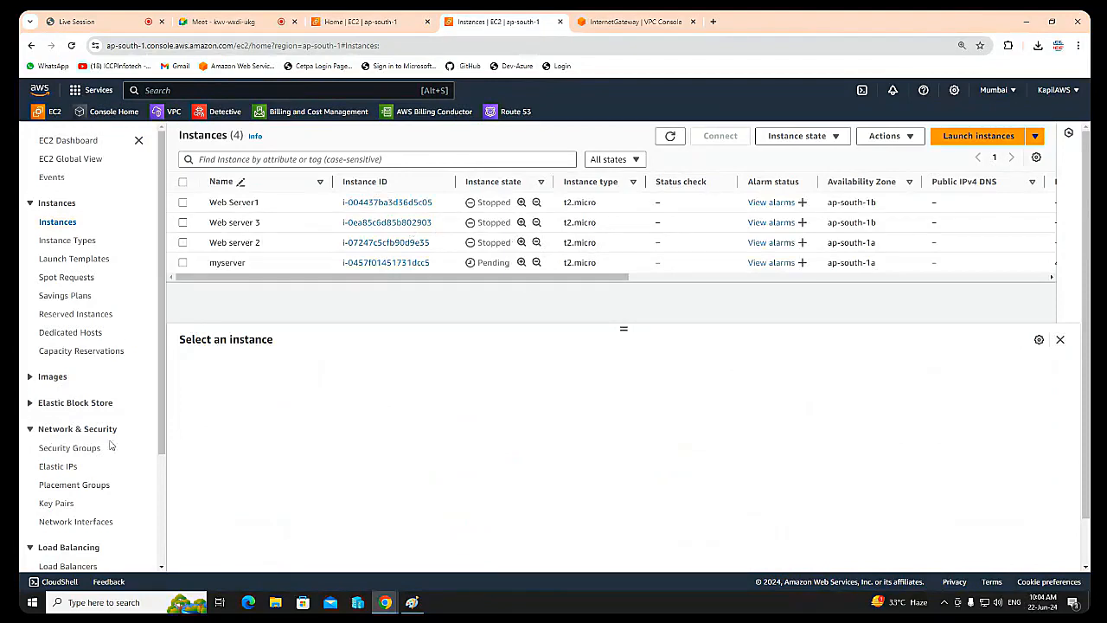
Start a new target group with the Instances target type and name it scalling-TG.
scroll(110, 444, down, 3)
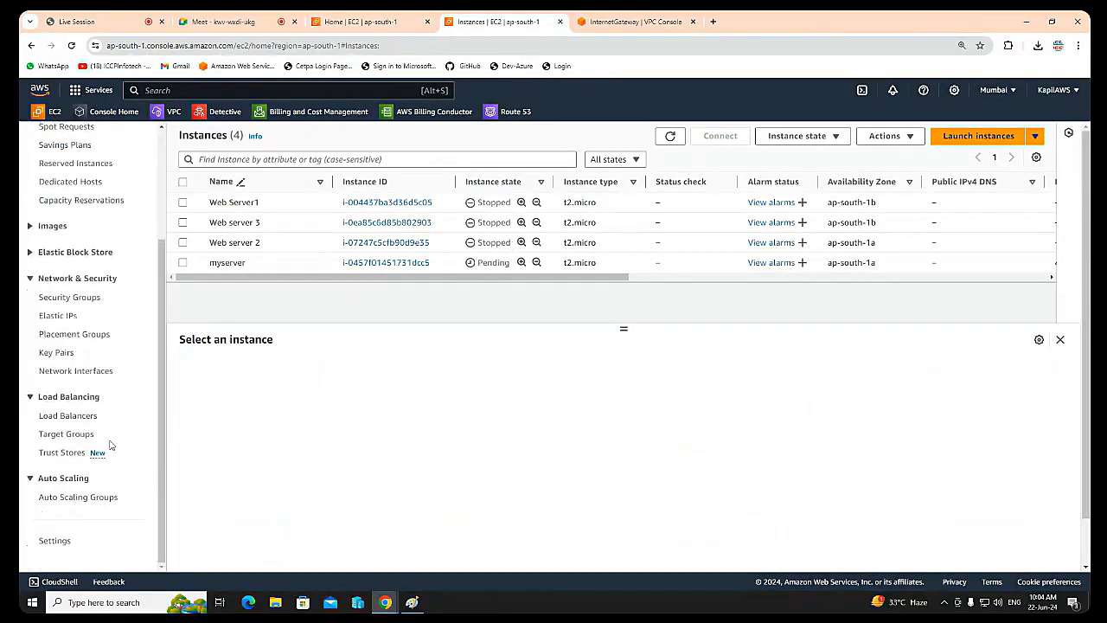
click(52, 435)
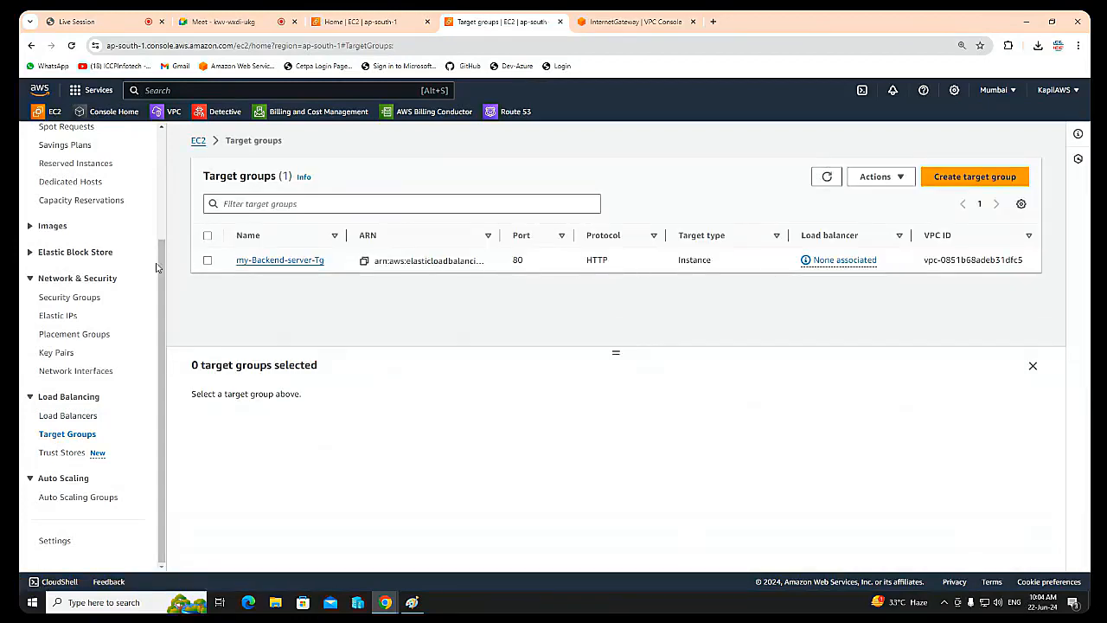
click(949, 179)
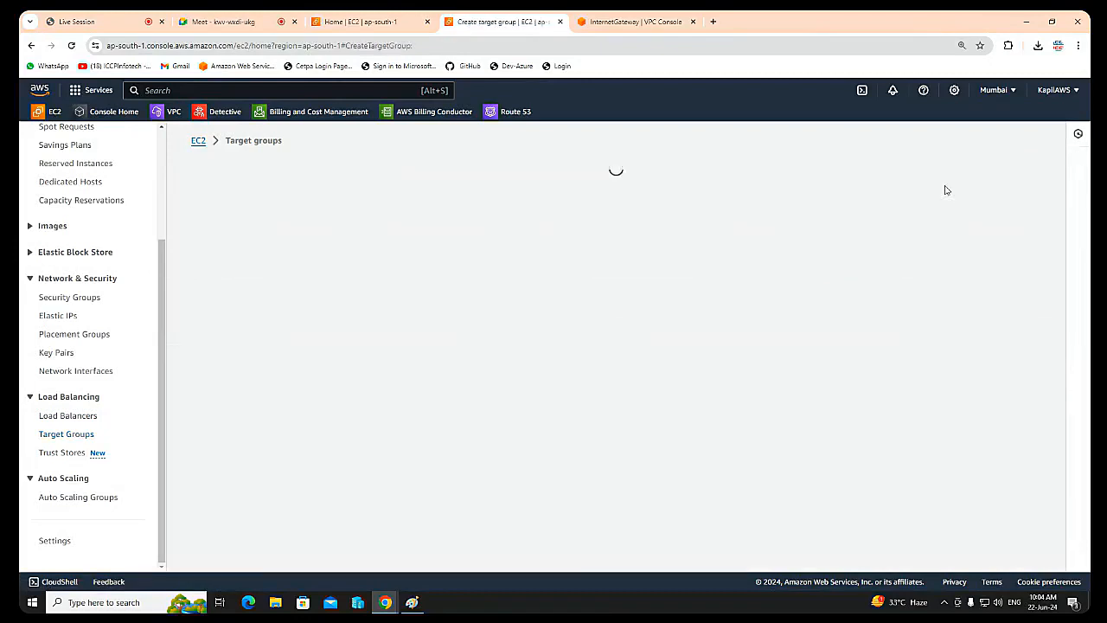
scroll(345, 316, down, 3)
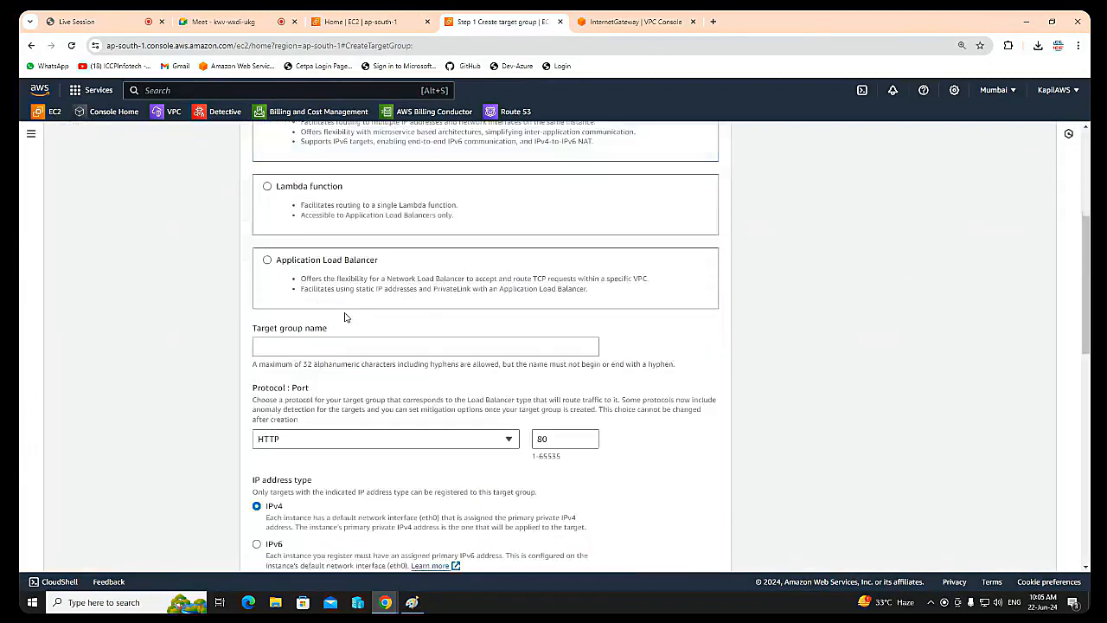
scroll(344, 317, down, 1)
click(290, 235)
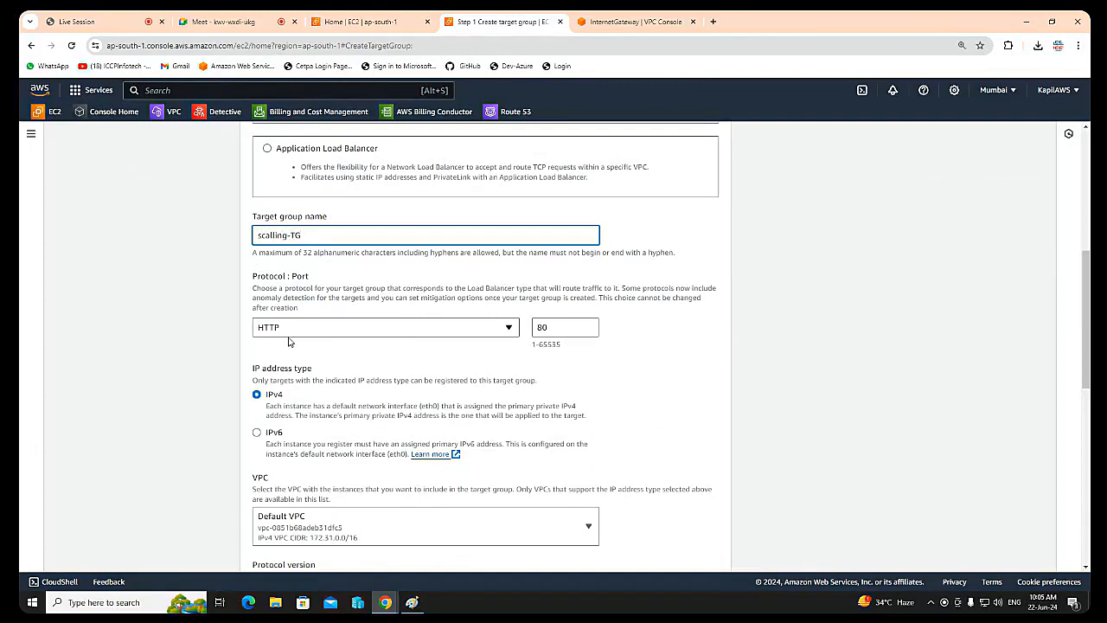
Set the target group's VPC to Scaling-VPC.
scroll(527, 346, down, 2)
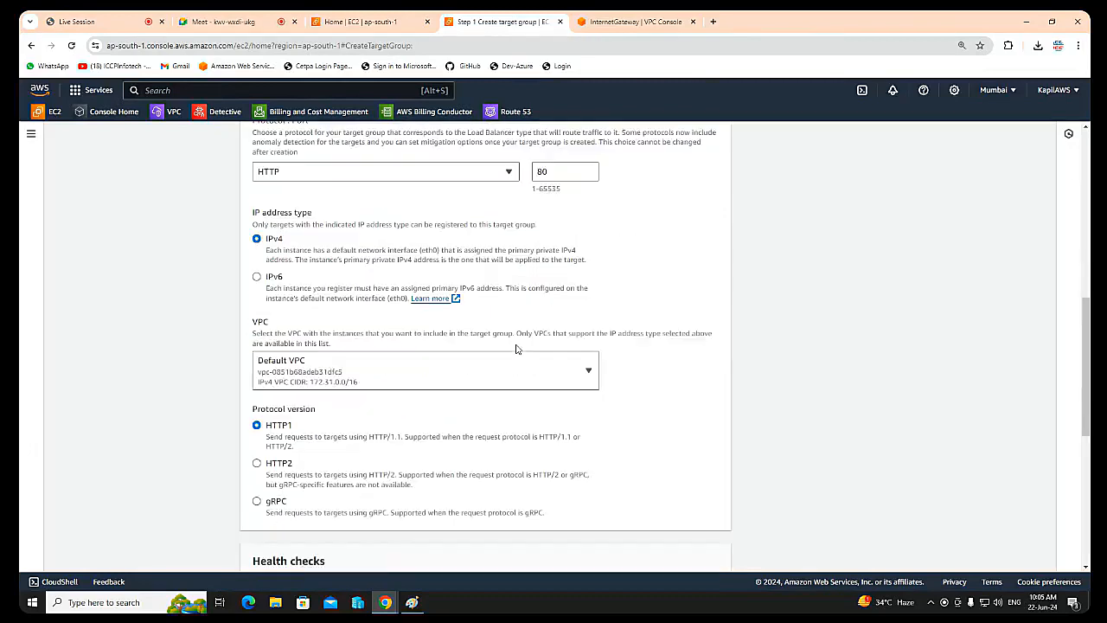
click(370, 369)
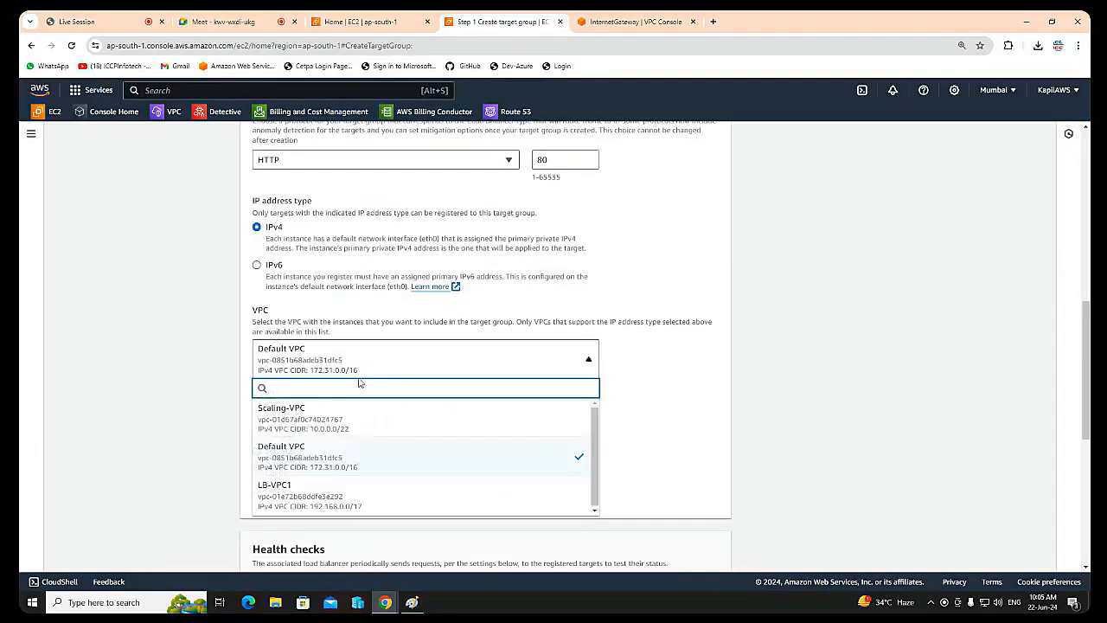
click(331, 432)
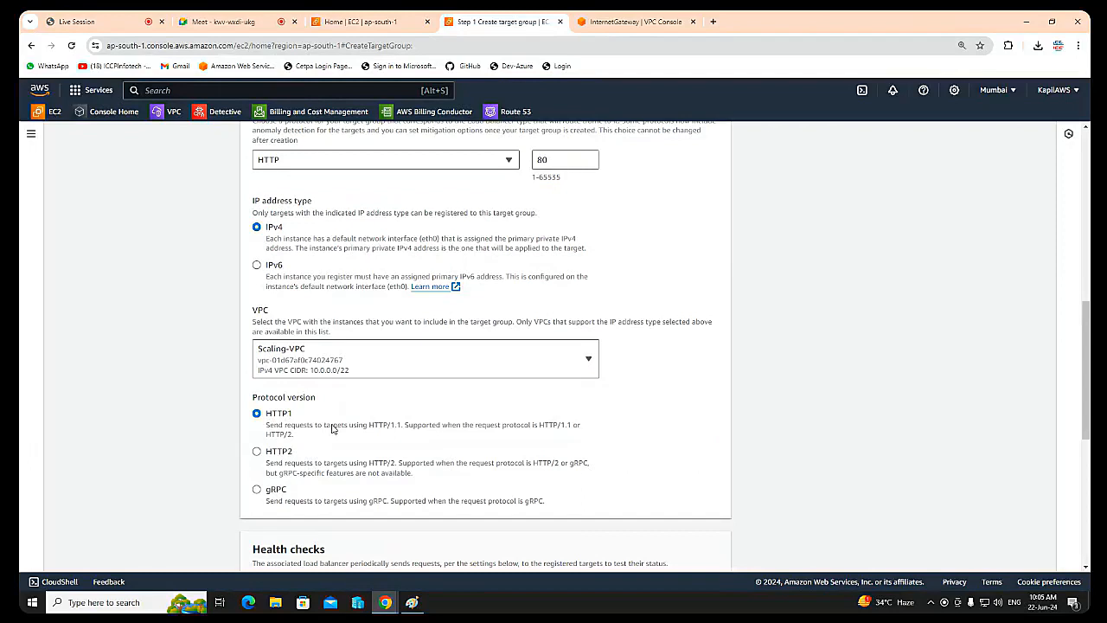
Keep the default health checks and create the target group without registering any instances.
scroll(332, 427, down, 5)
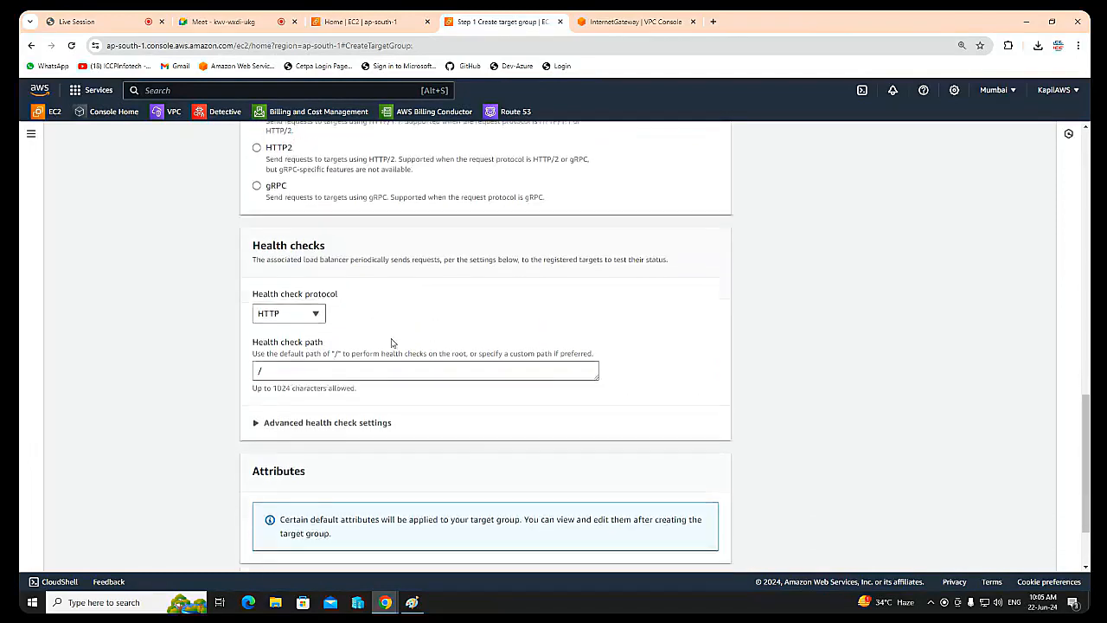
click(705, 556)
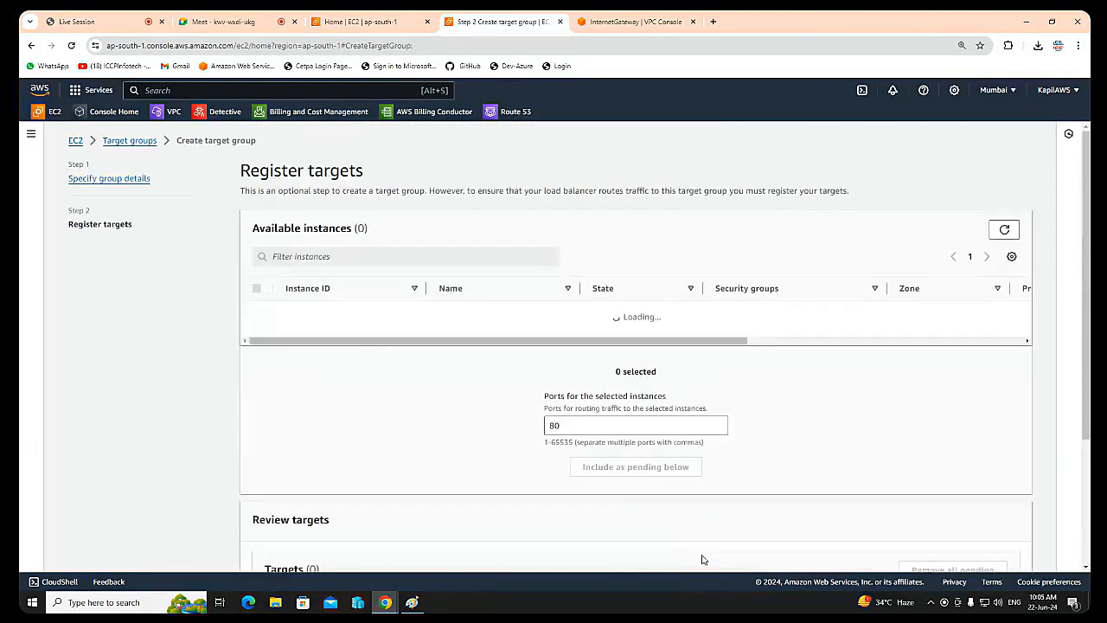
scroll(799, 433, down, 2)
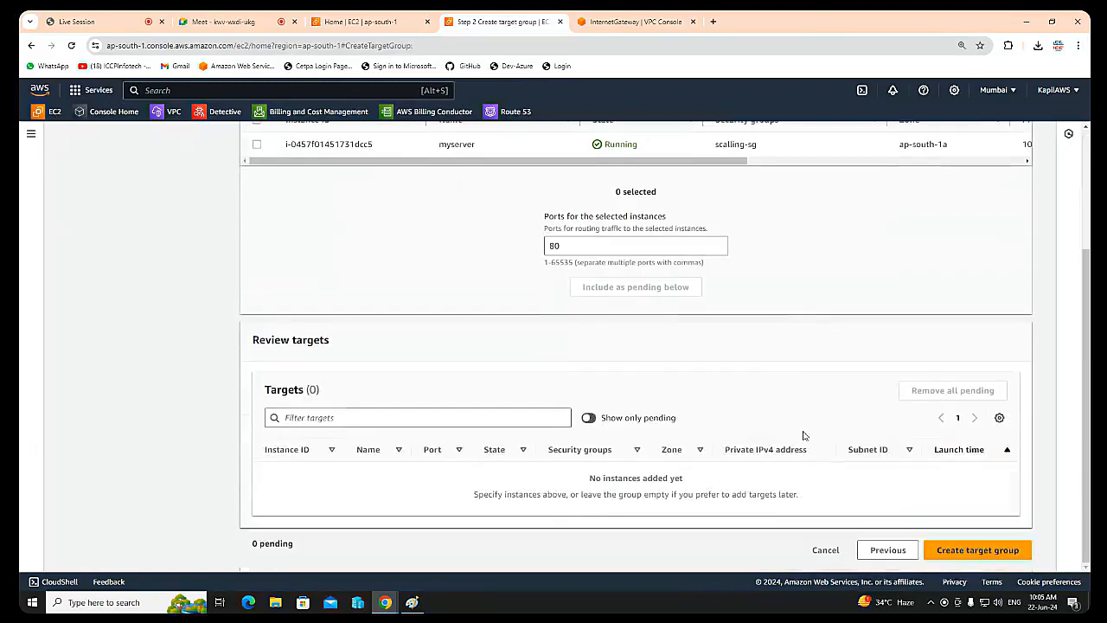
click(987, 550)
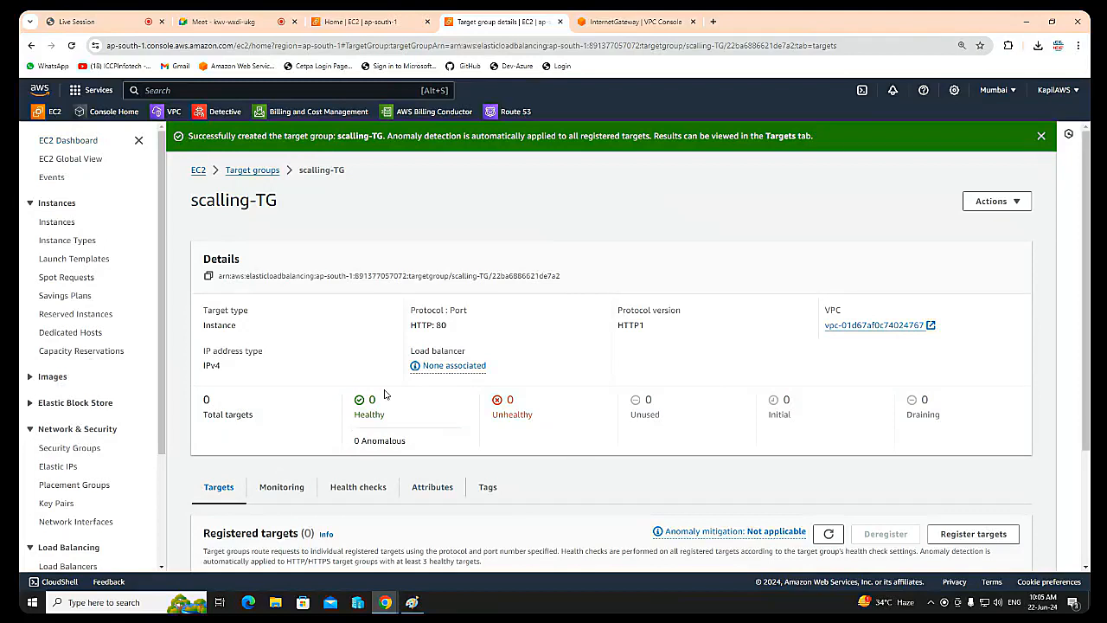
Open the EC2 load balancers list, review the infrastructure diagram in Paint and return to the AWS console in Chrome.
scroll(76, 415, down, 3)
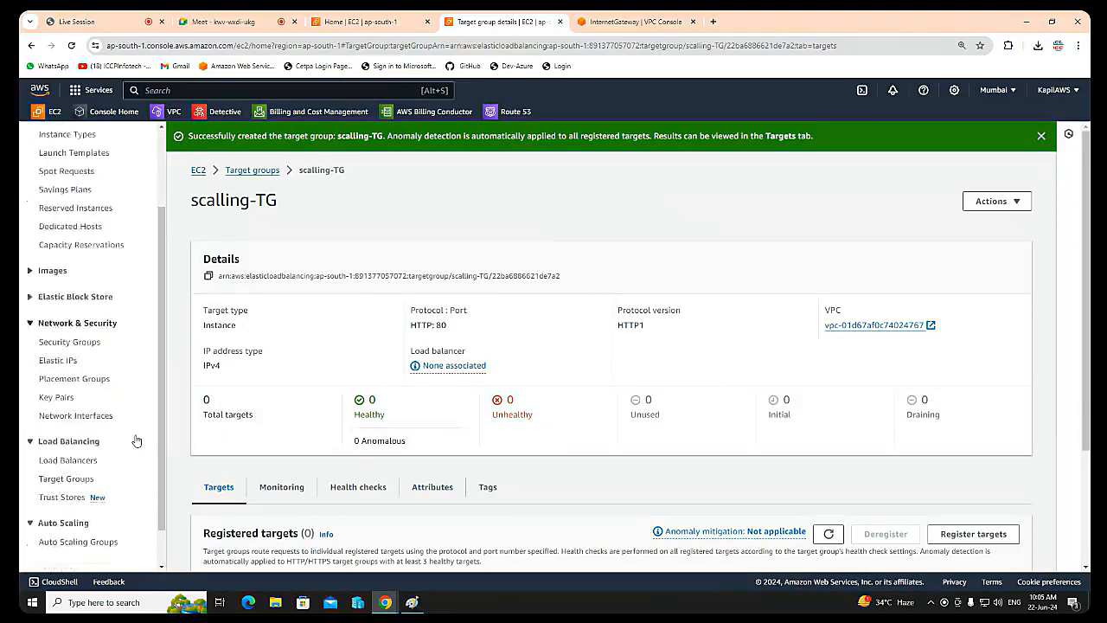
click(74, 417)
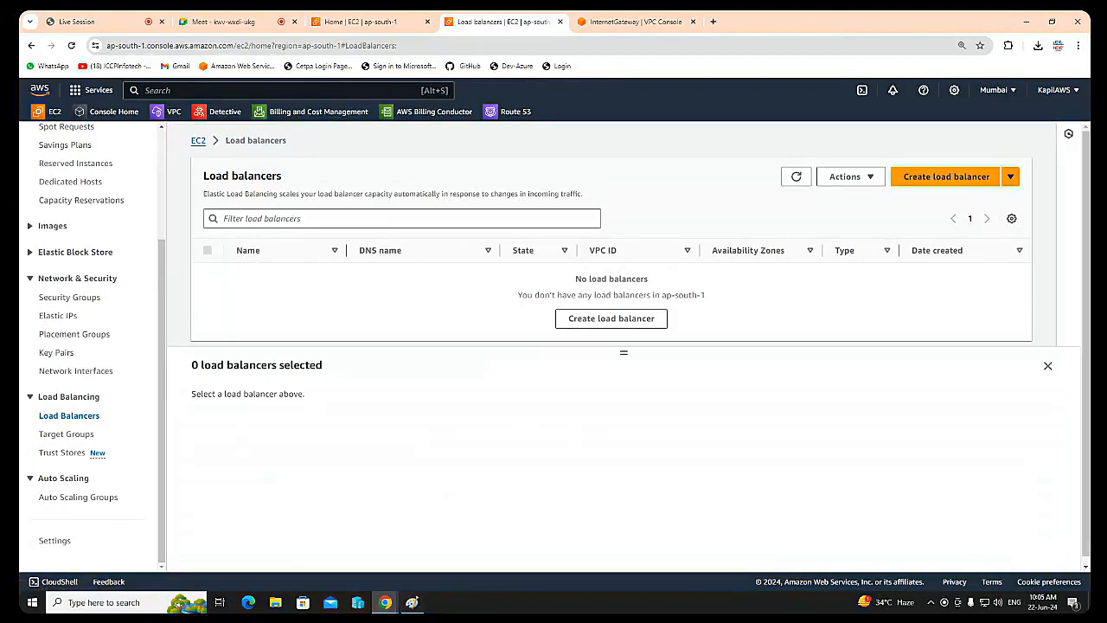
click(412, 602)
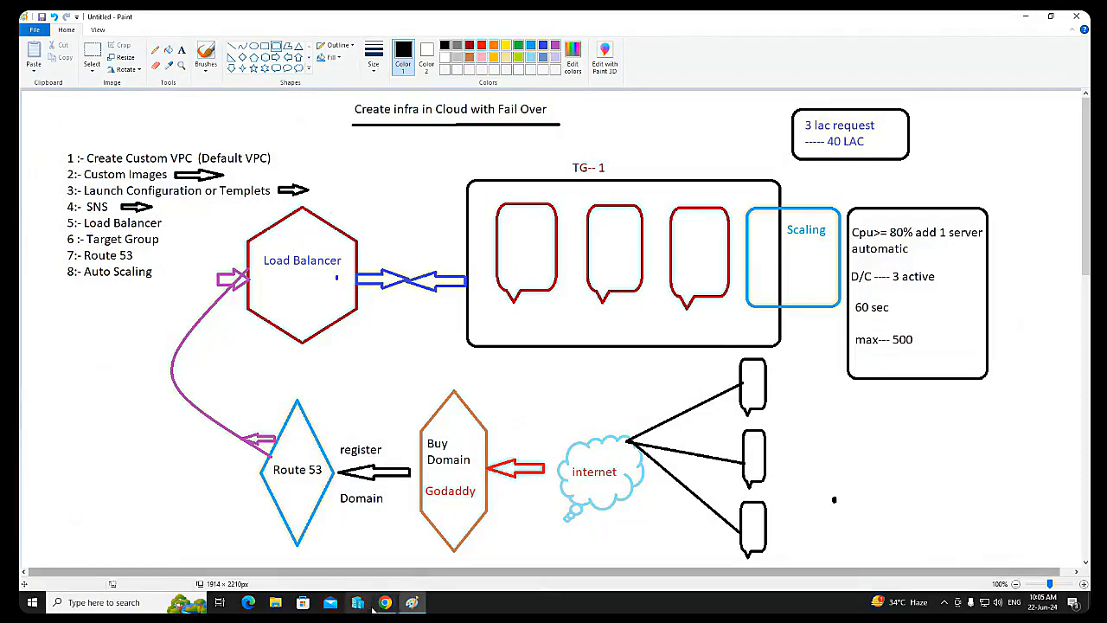
click(385, 602)
click(289, 554)
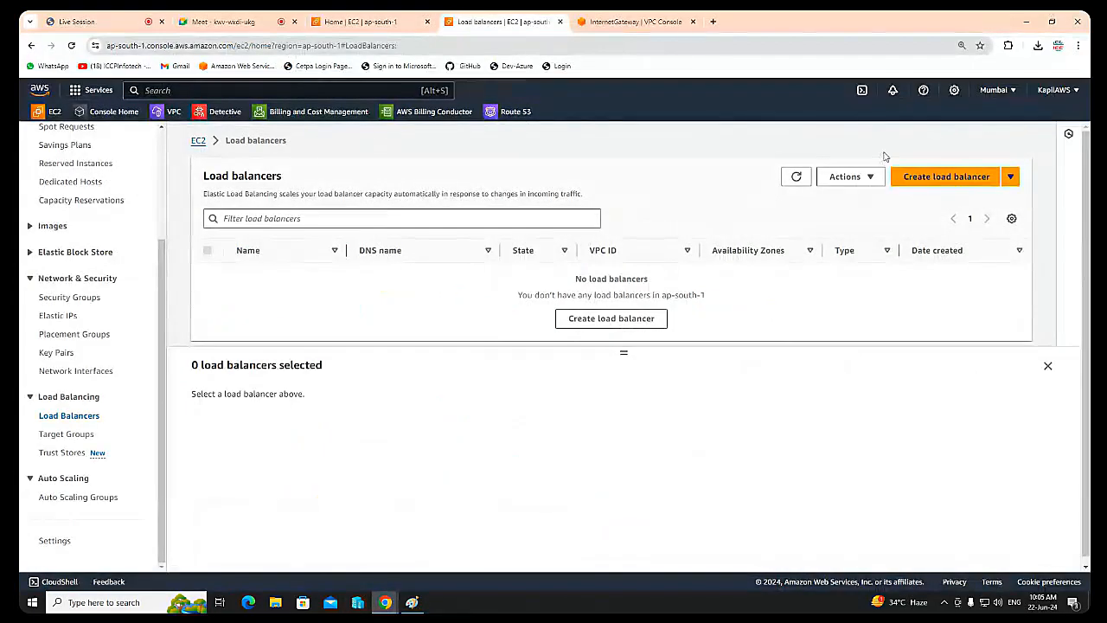
Start creating an Application Load Balancer and name it scalling-lb.
click(916, 176)
scroll(173, 433, down, 2)
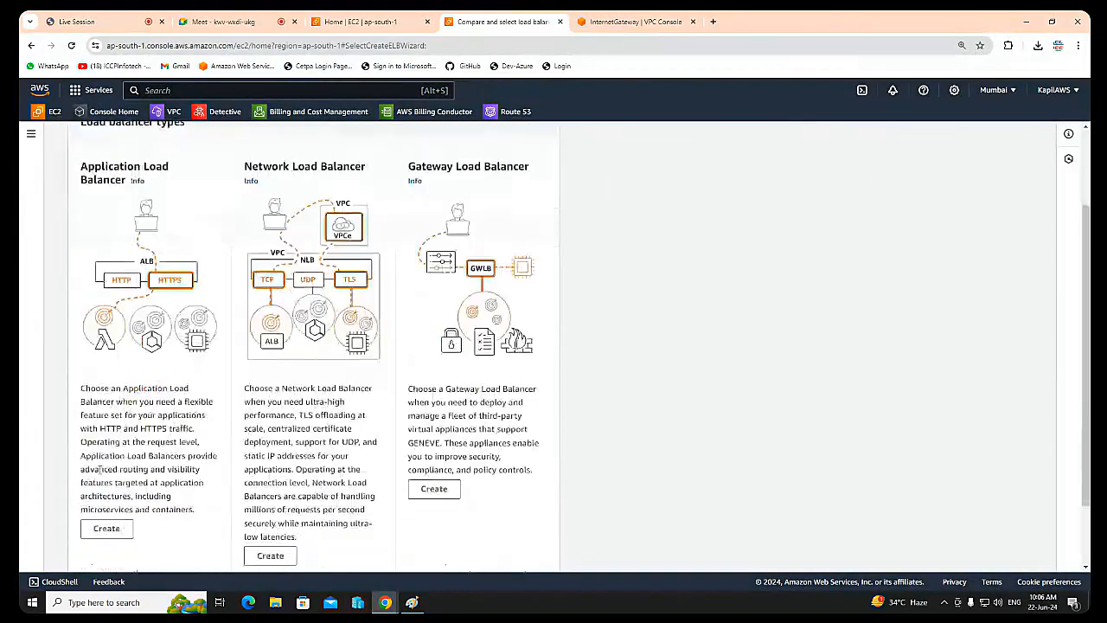
click(106, 529)
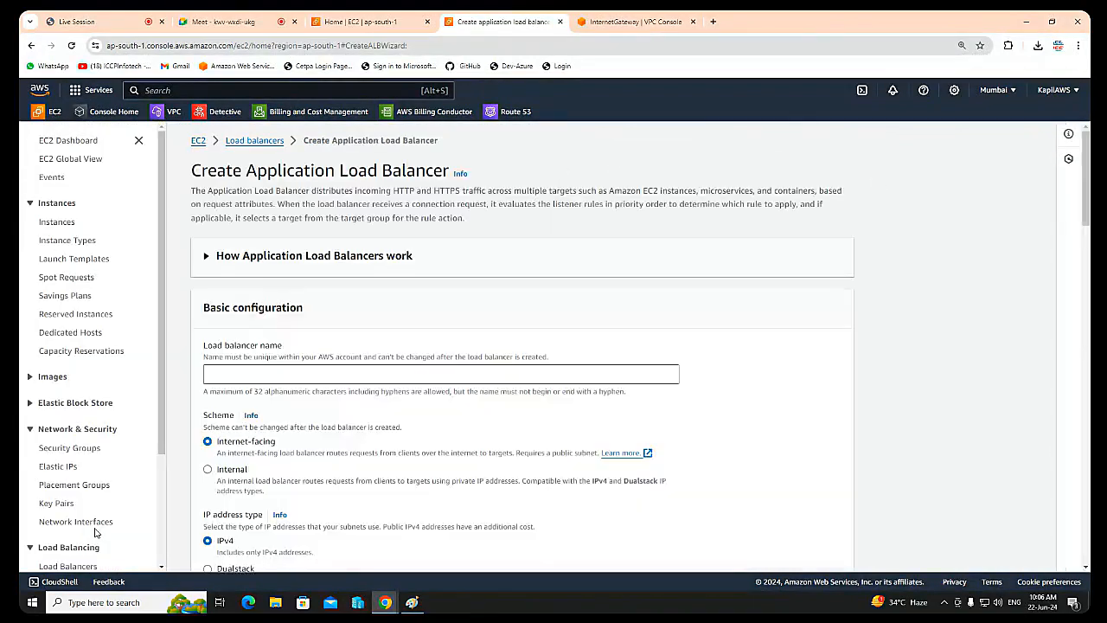
click(258, 377)
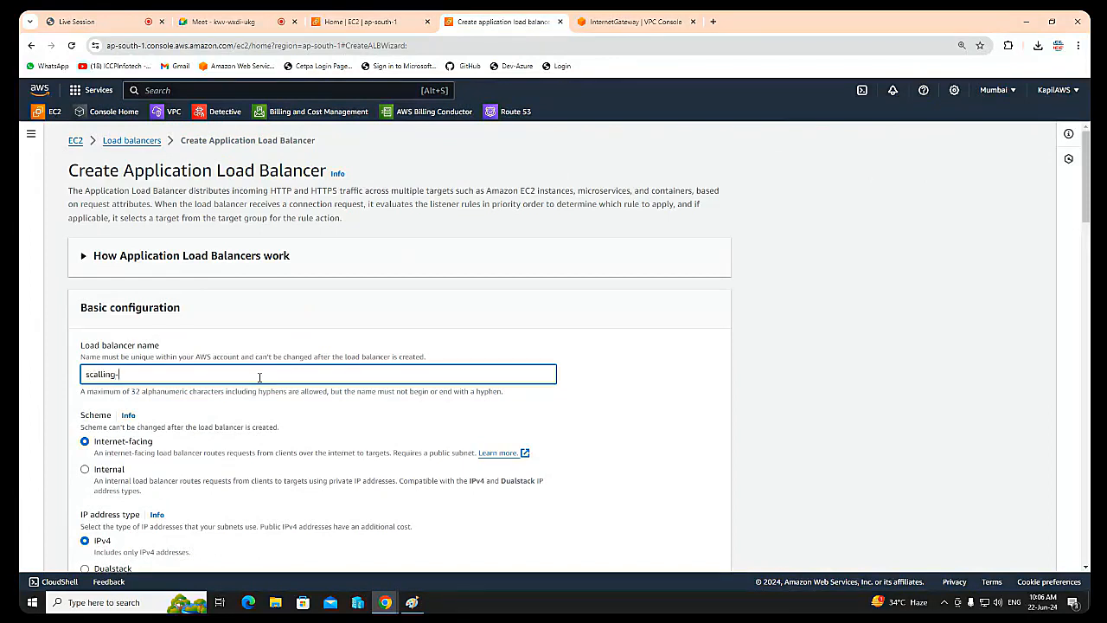
scroll(69, 340, down, 1)
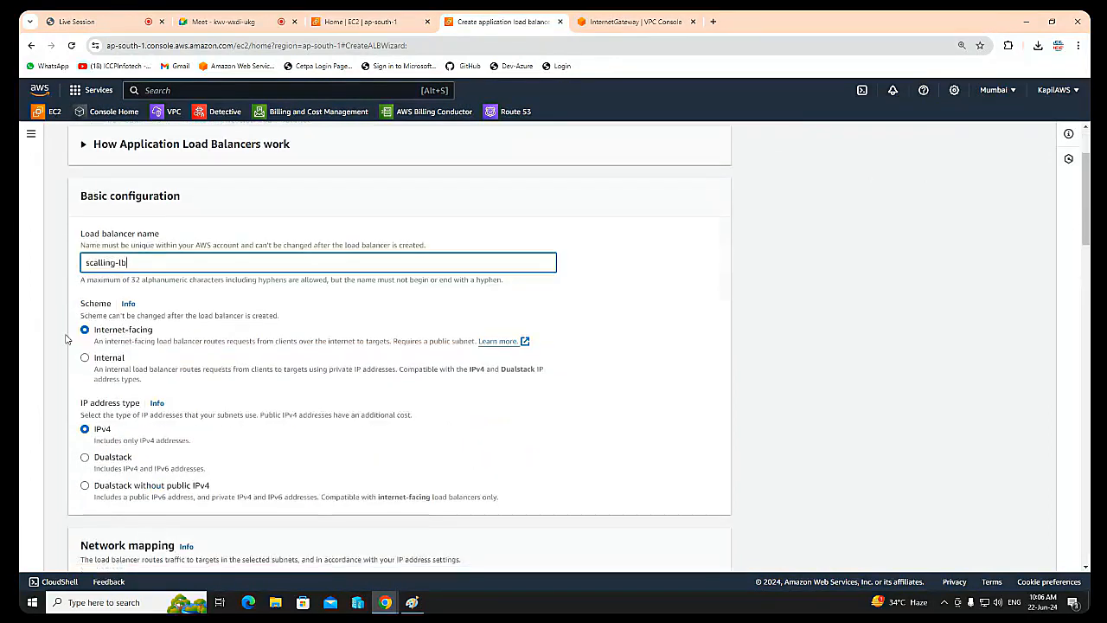
Map the load balancer to Scaling-VPC with the ap-south-1a and ap-south-1b zones, using subnets Scaling-Sub1-Zone-A and Scaling-Subnet2-ZoneB.
scroll(122, 338, down, 2)
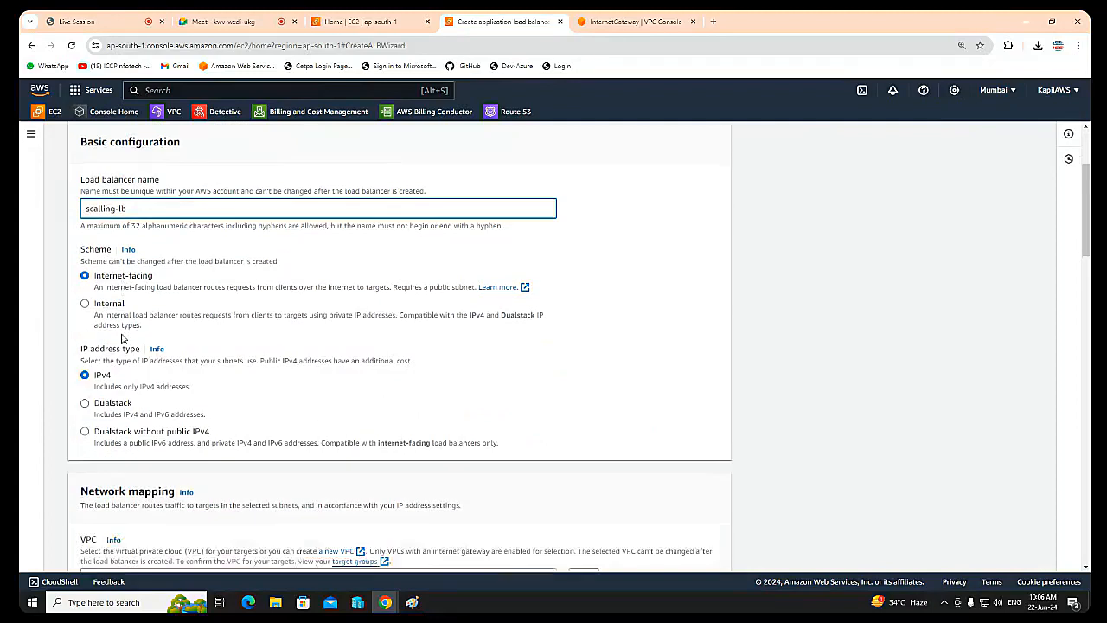
scroll(172, 346, down, 1)
click(242, 316)
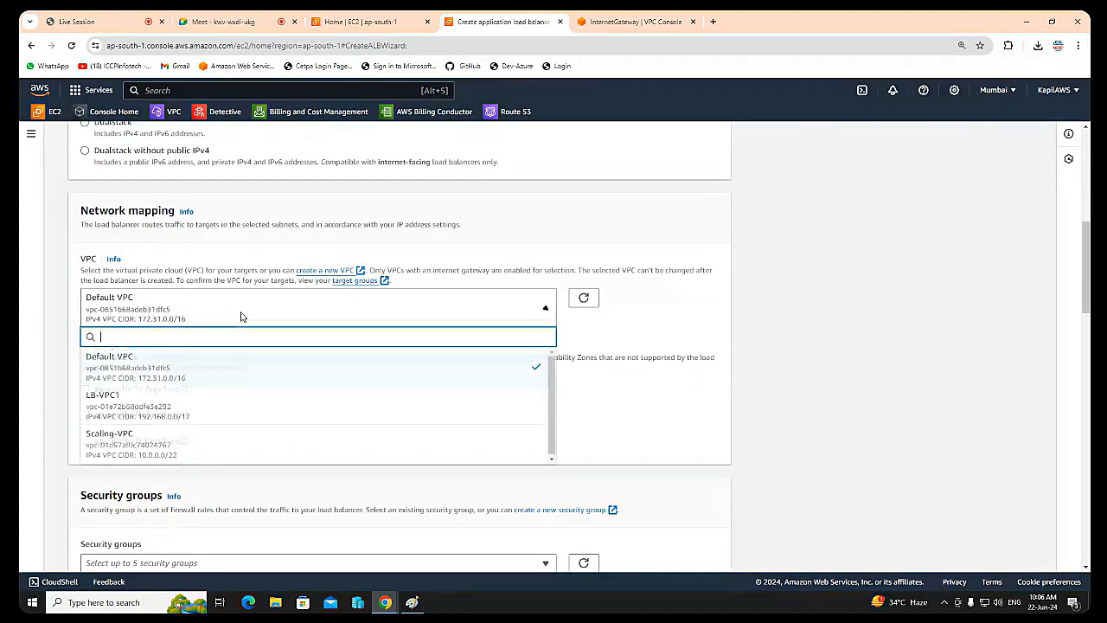
click(121, 441)
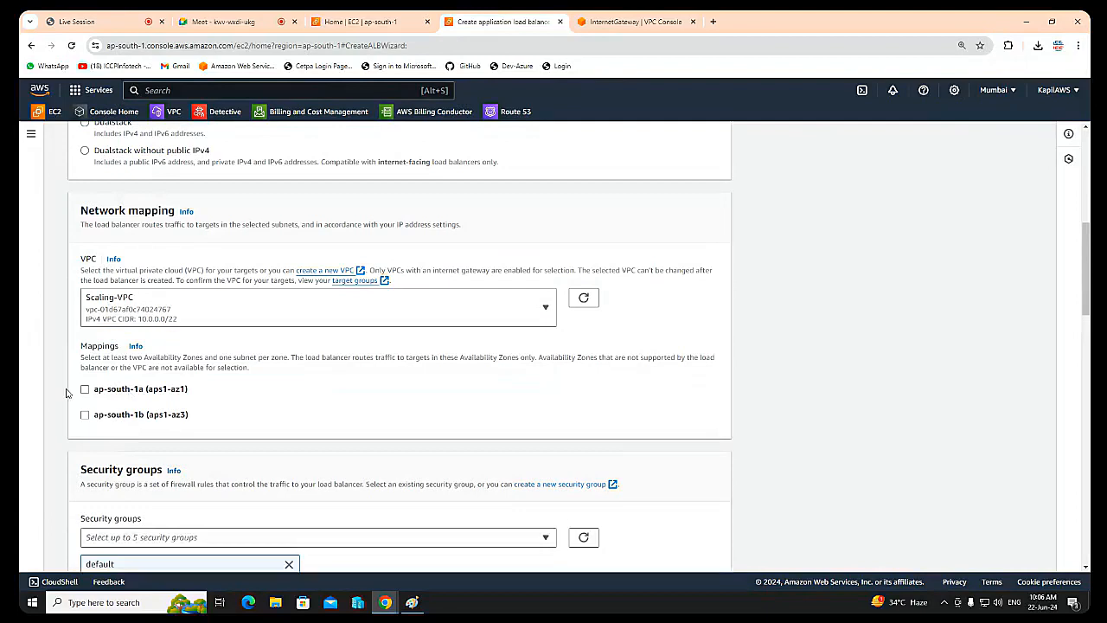
click(85, 389)
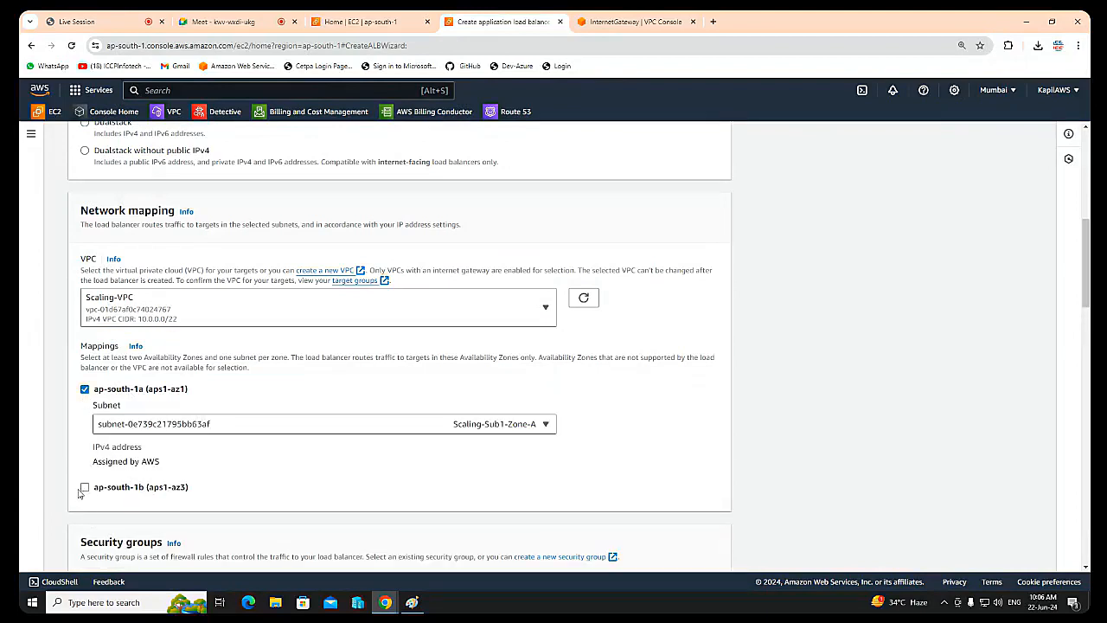
click(84, 487)
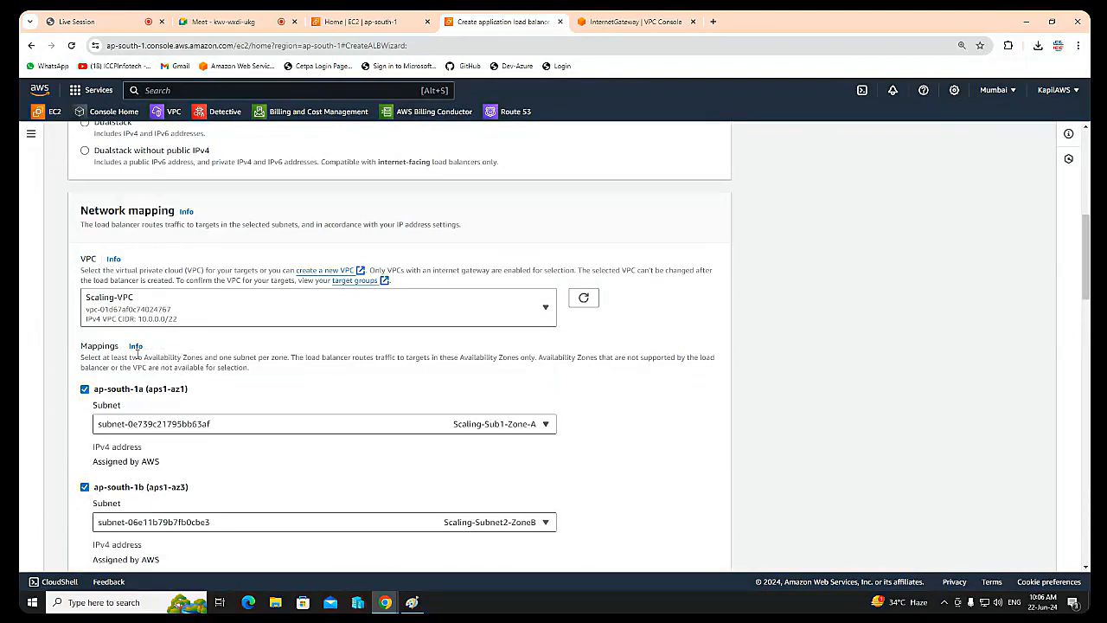
drag(137, 356, 262, 358)
scroll(145, 376, down, 1)
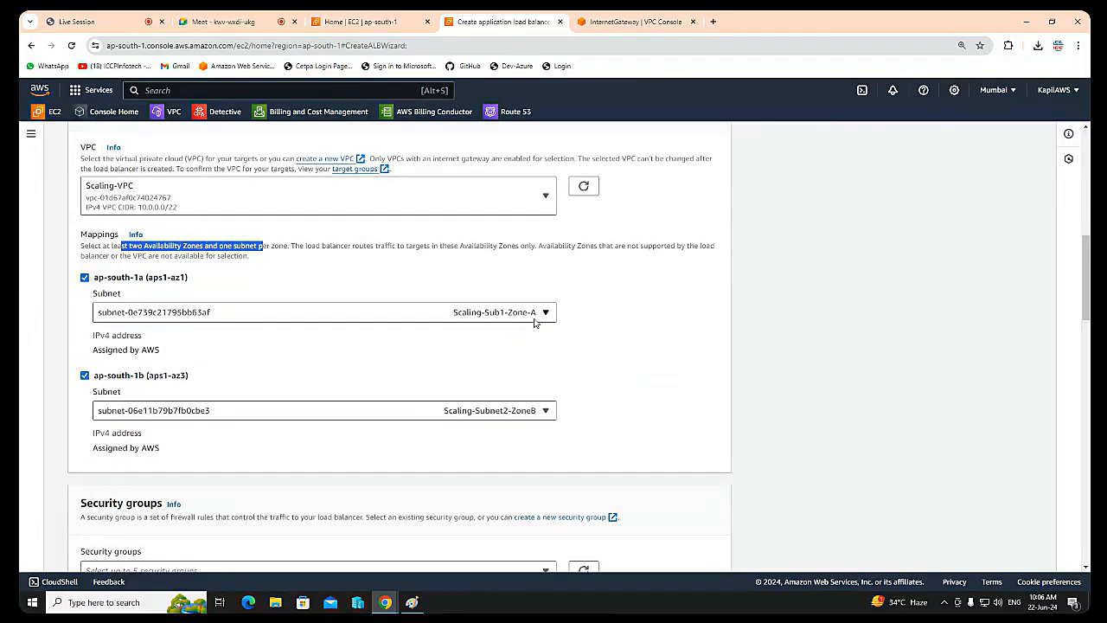
Replace the load balancer's default security group with scalling-sg.
scroll(381, 401, down, 2)
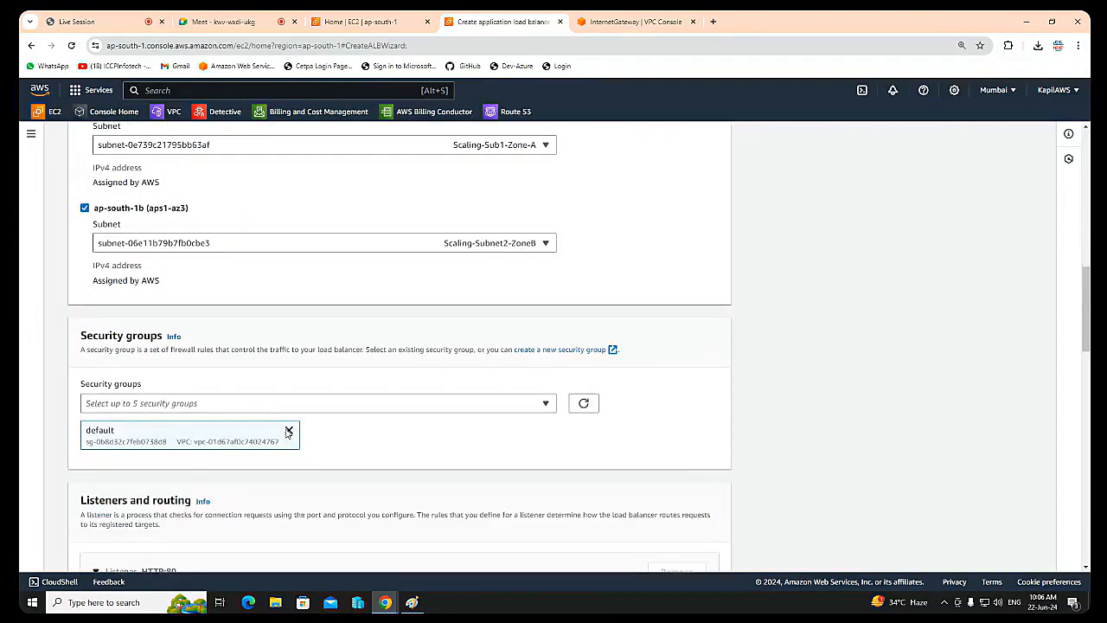
click(288, 430)
click(240, 404)
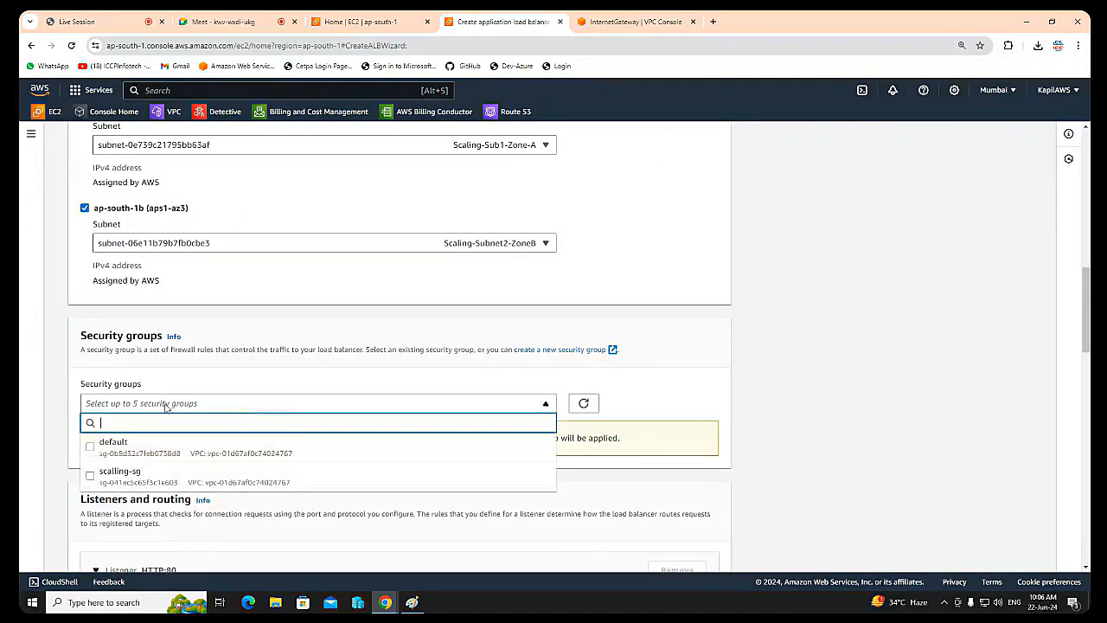
click(89, 478)
click(735, 344)
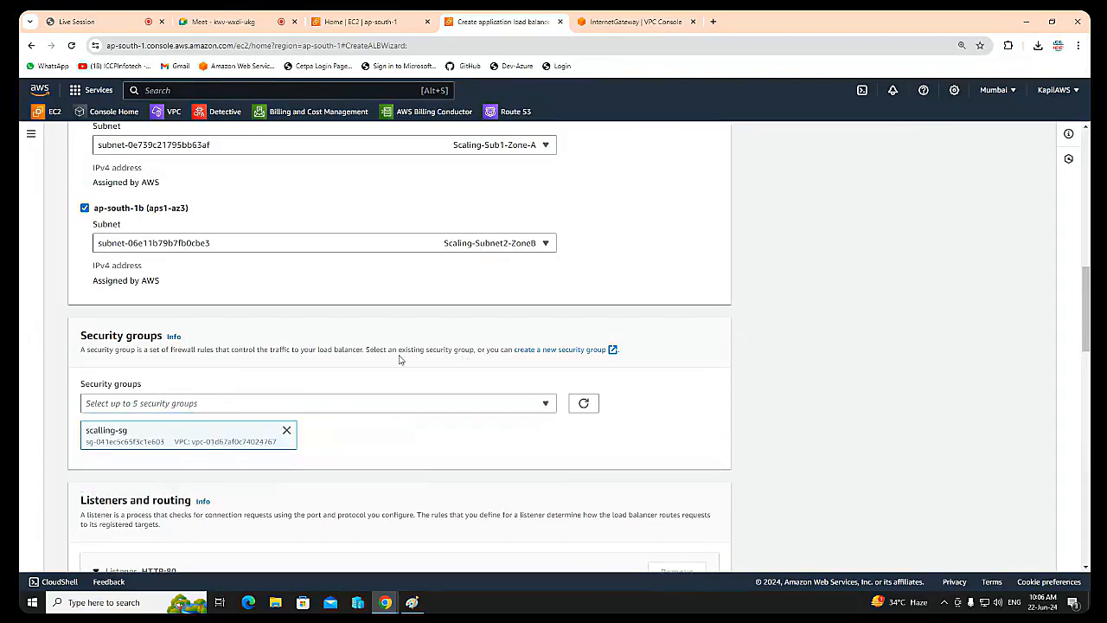
Forward the HTTP:80 listener to the scalling-TG target group and create the load balancer.
scroll(401, 359, down, 1)
scroll(401, 359, down, 3)
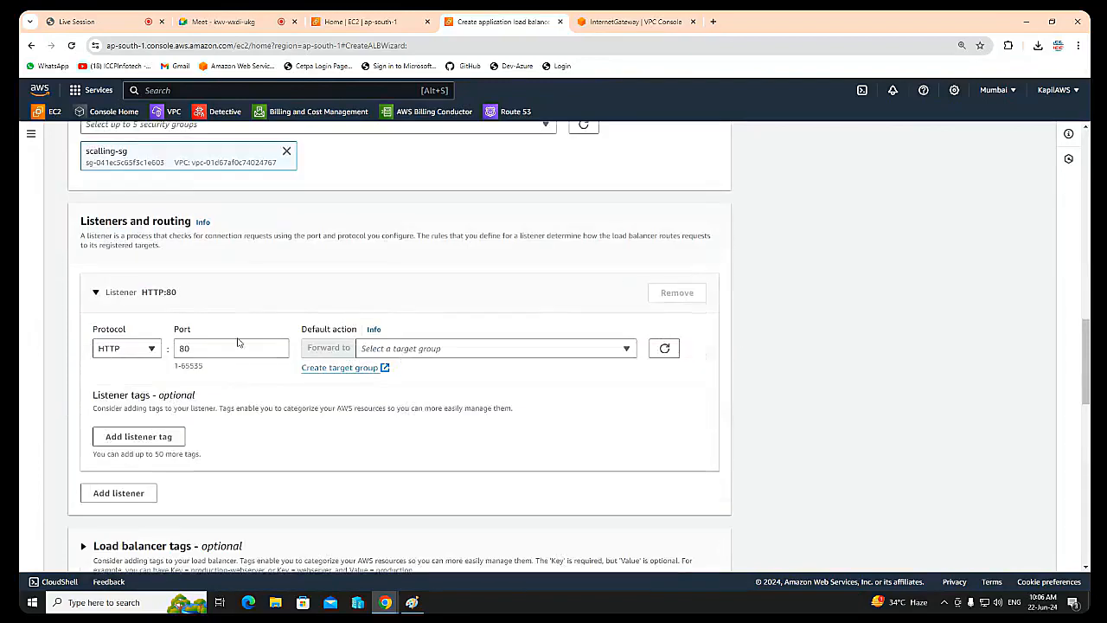
click(399, 350)
click(385, 389)
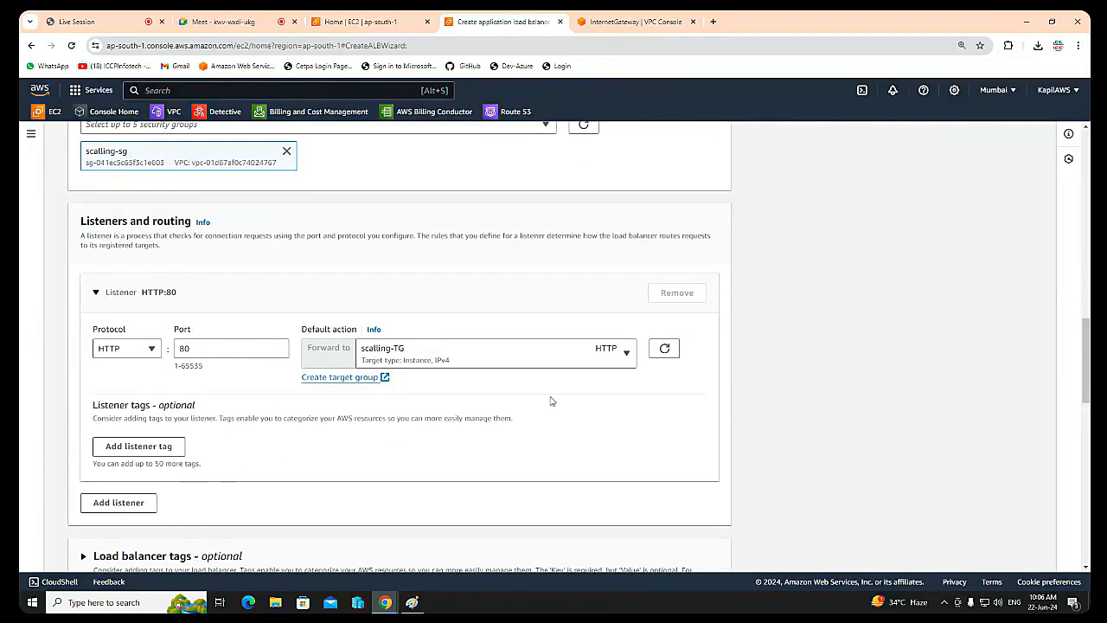
scroll(551, 398, down, 2)
scroll(553, 400, down, 8)
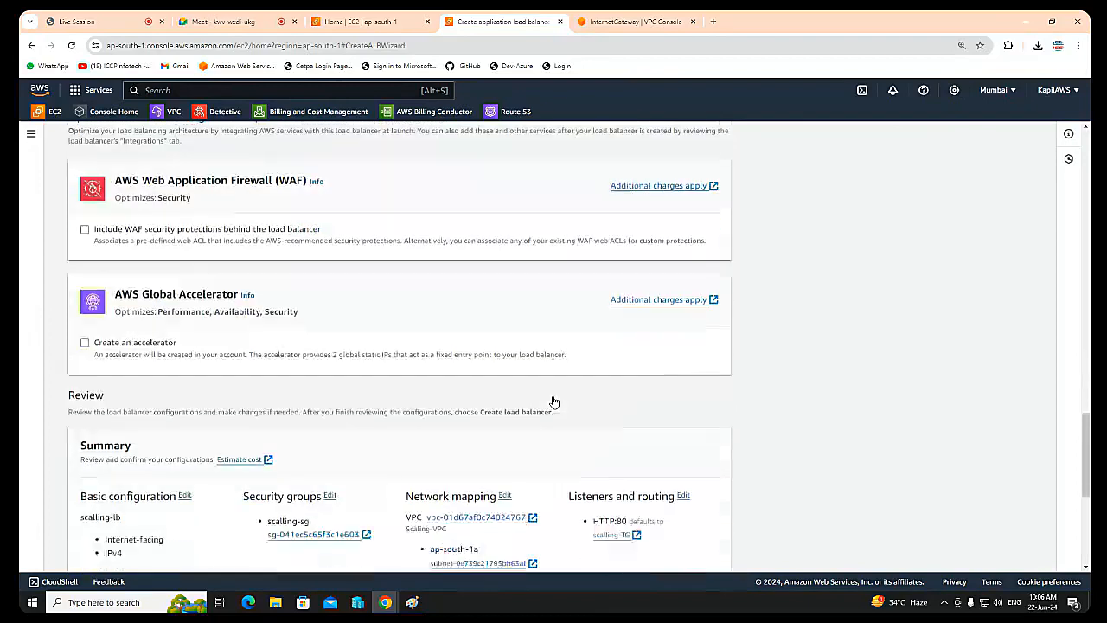
click(657, 557)
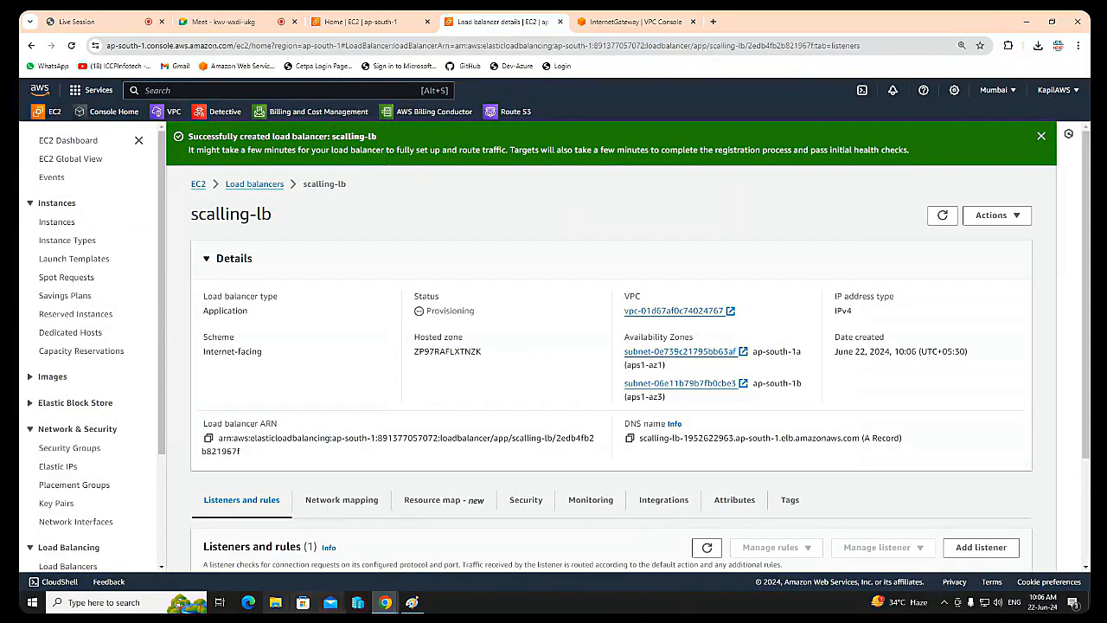
Check the remaining items of the infrastructure plan in Paint and return to the load balancer page in Chrome.
click(411, 602)
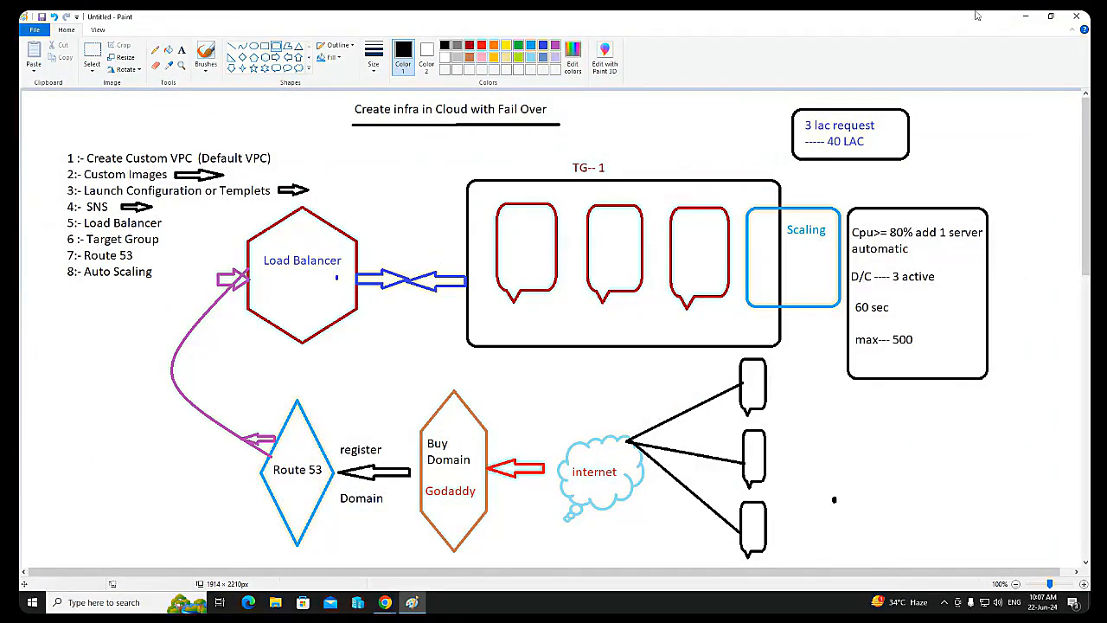
click(1025, 15)
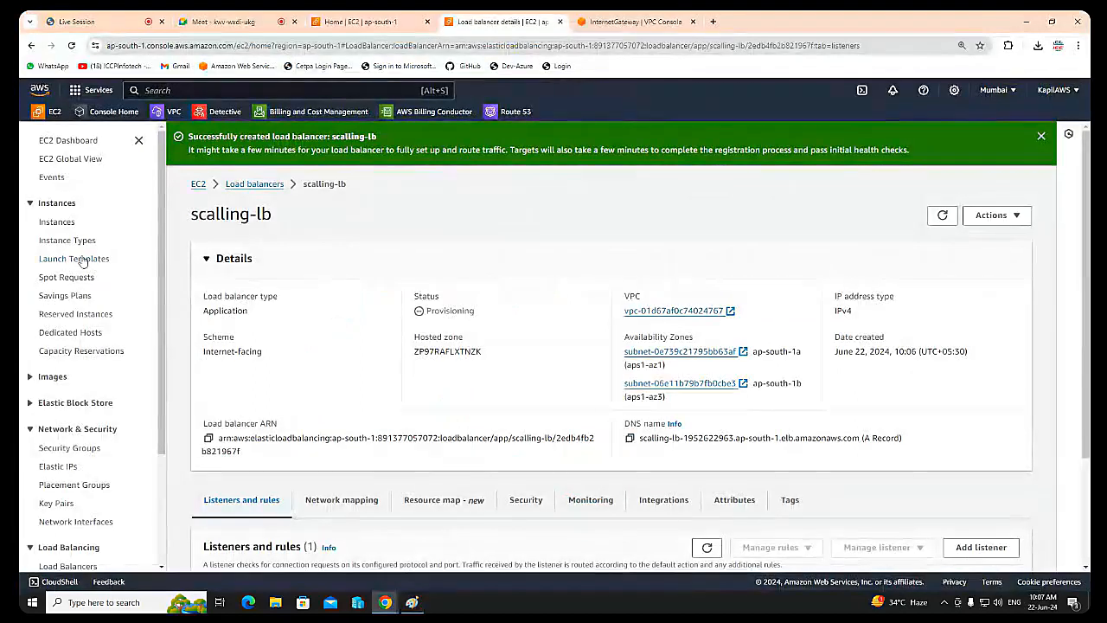
Open the RDP client connection options for the myserver instance.
click(55, 225)
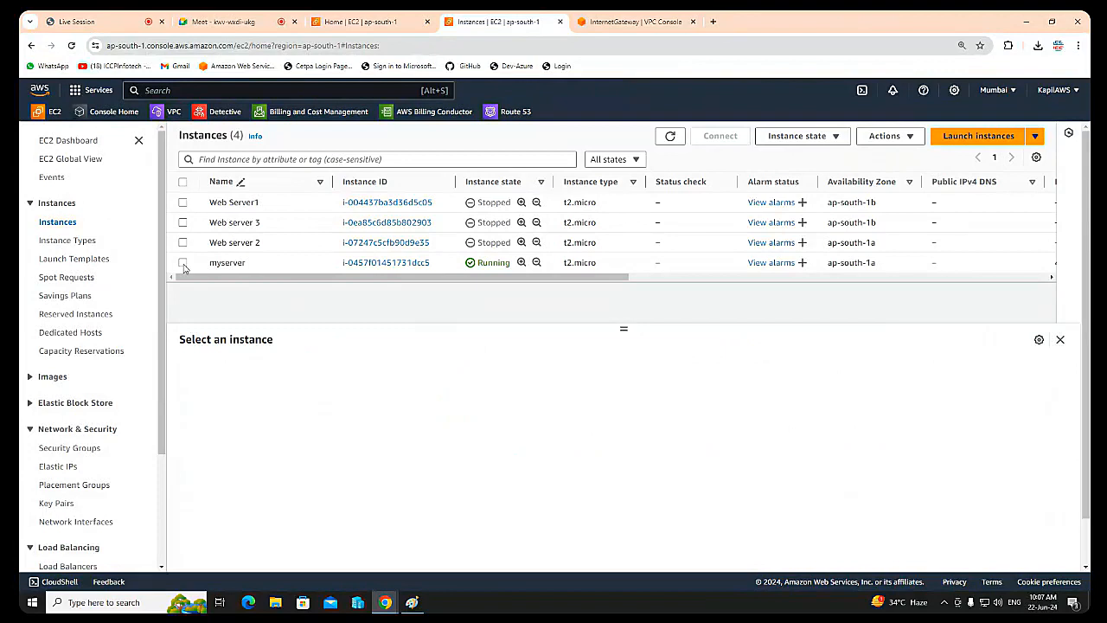
click(183, 263)
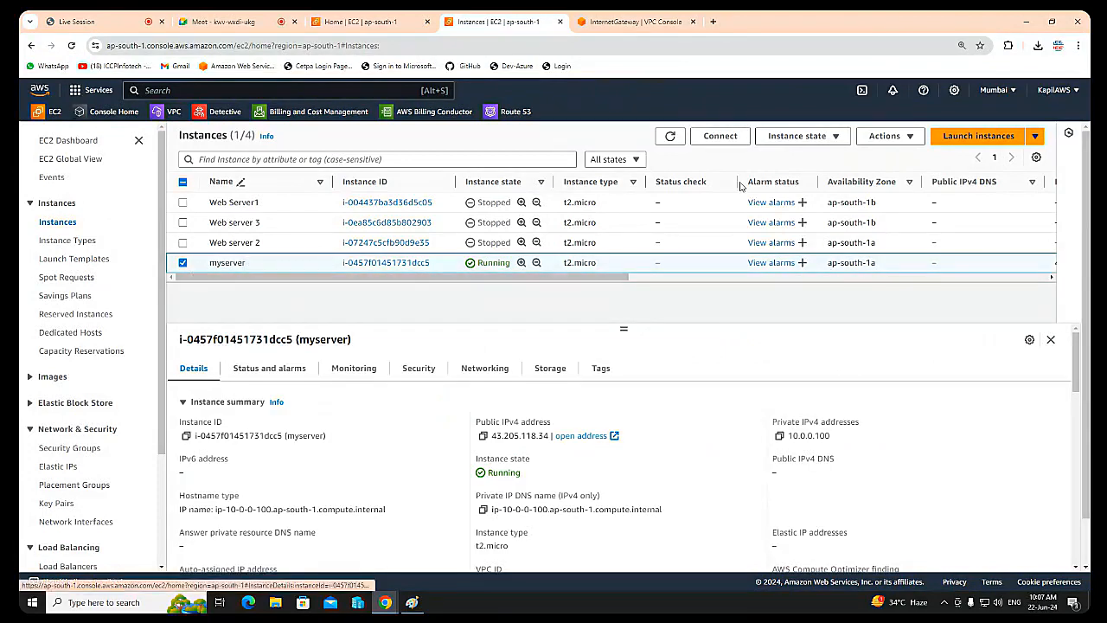
click(721, 136)
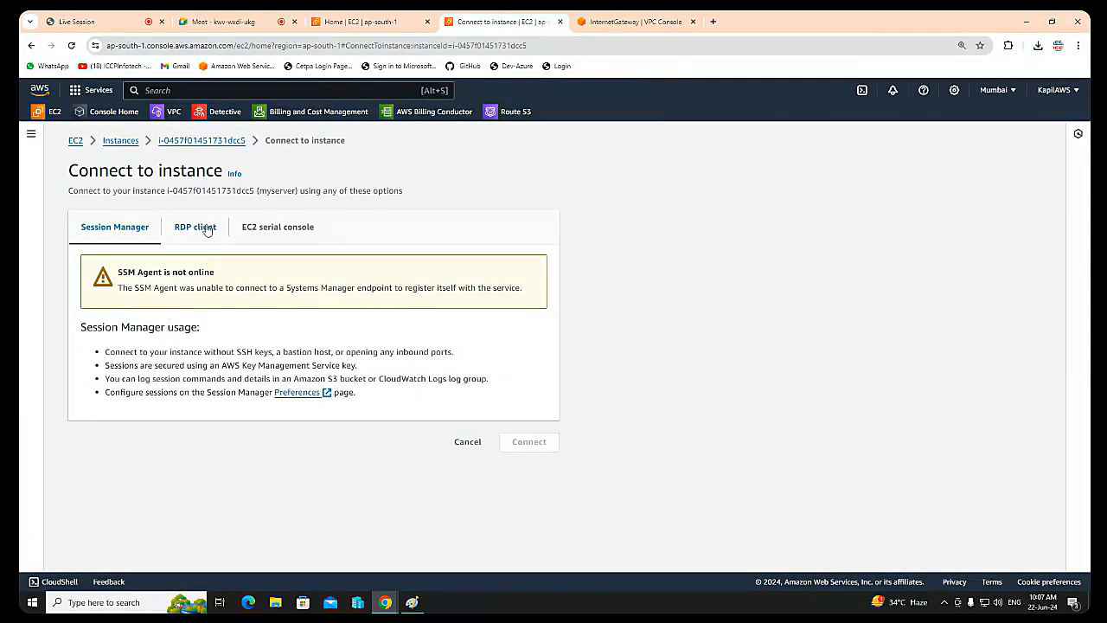
click(205, 227)
scroll(259, 420, down, 2)
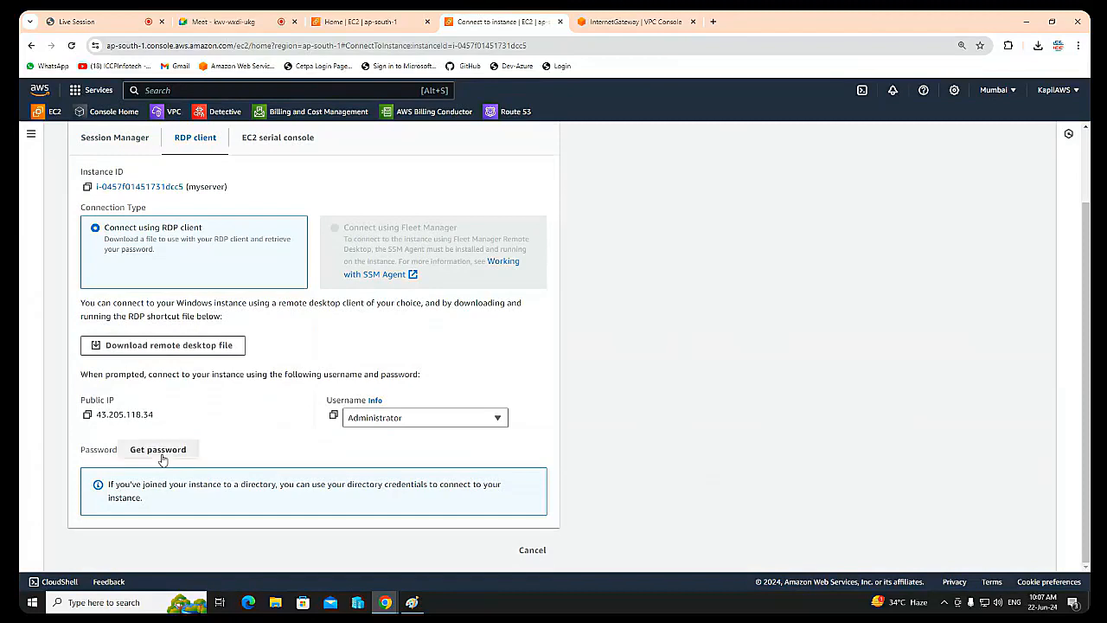
Decrypt myserver's Windows administrator password with the scaling-key.pem private key file and copy the password.
click(160, 450)
click(150, 334)
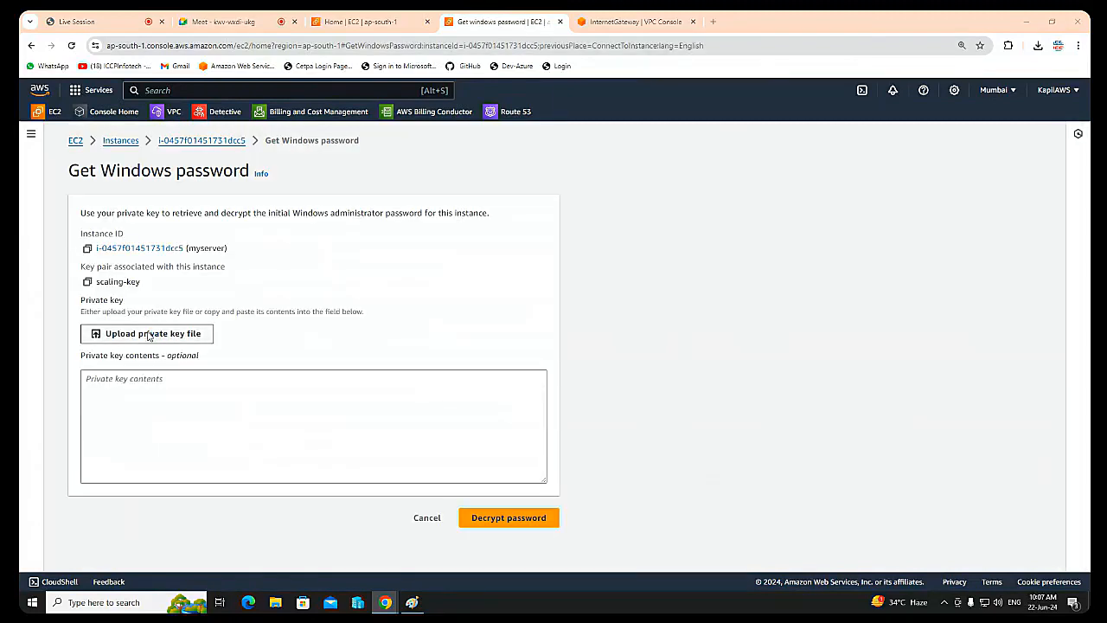
double_click(155, 101)
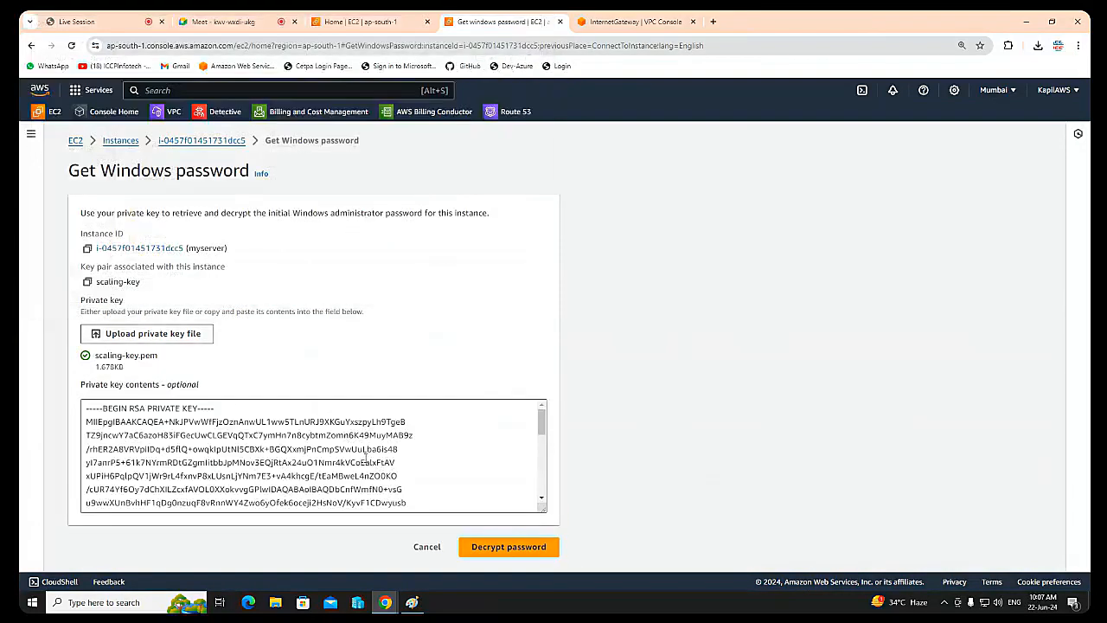
click(508, 547)
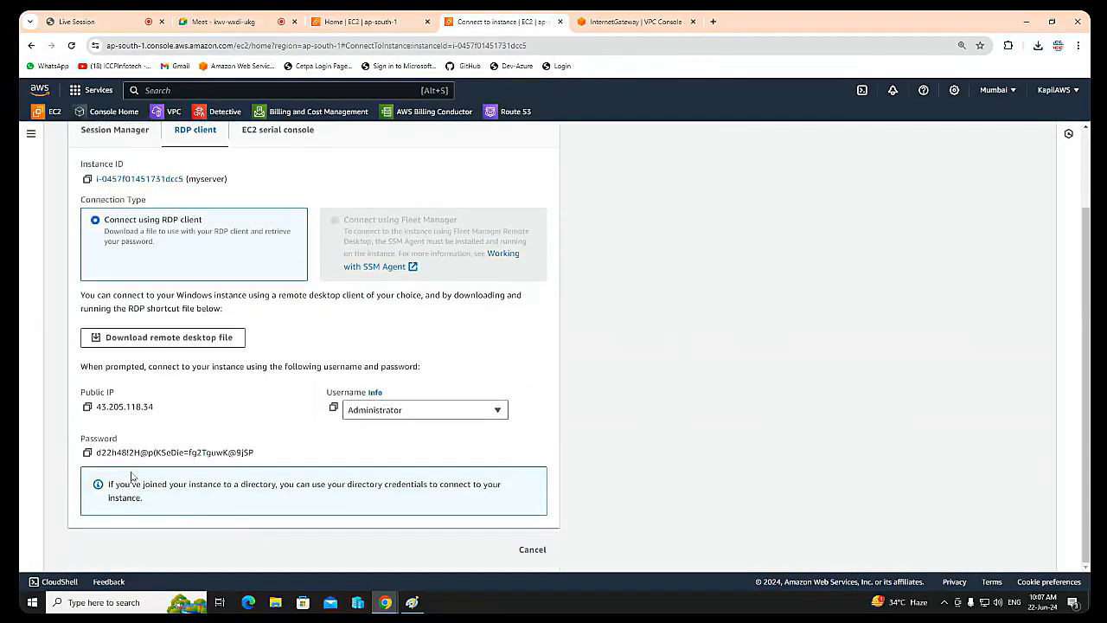
click(87, 452)
Download and open myserver's remote desktop file, enter the Administrator password and connect despite the certificate warning.
scroll(391, 327, up, 2)
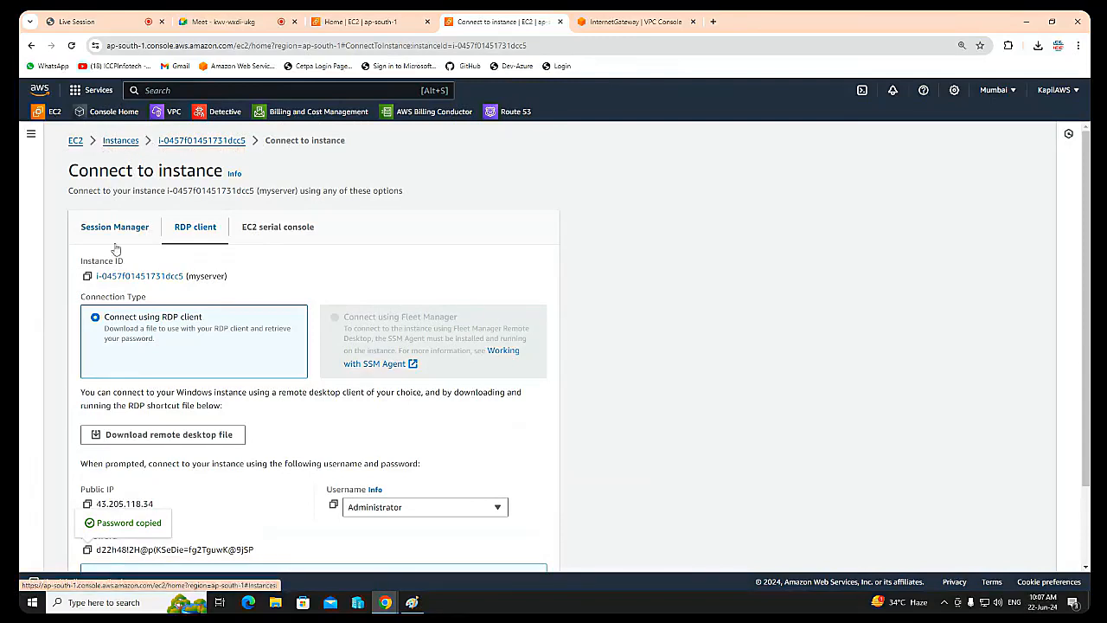
click(147, 434)
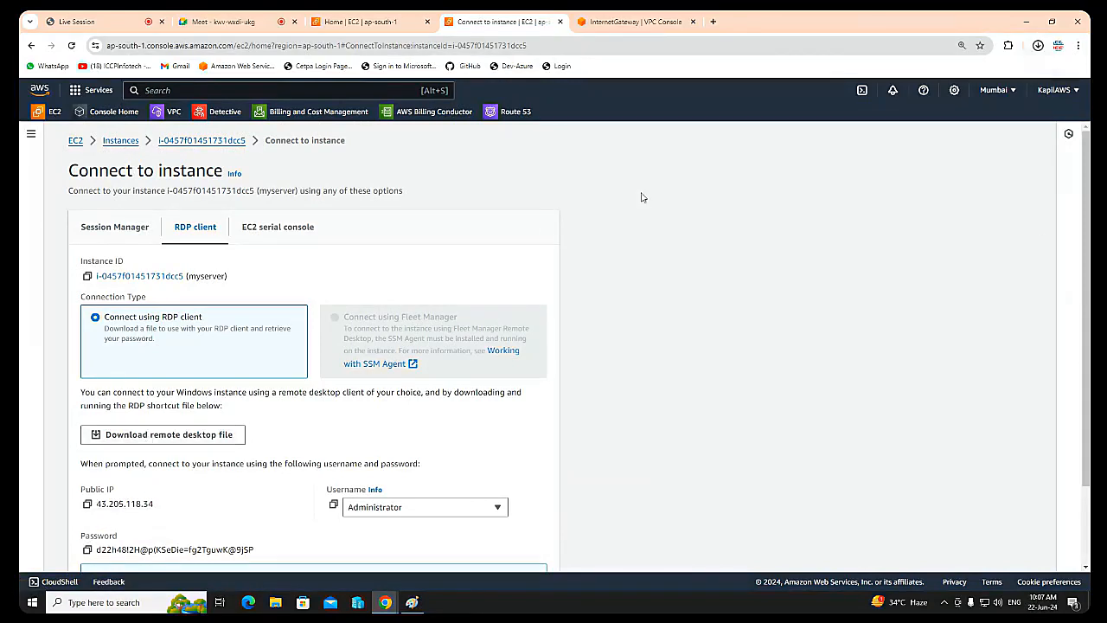
click(921, 76)
click(634, 370)
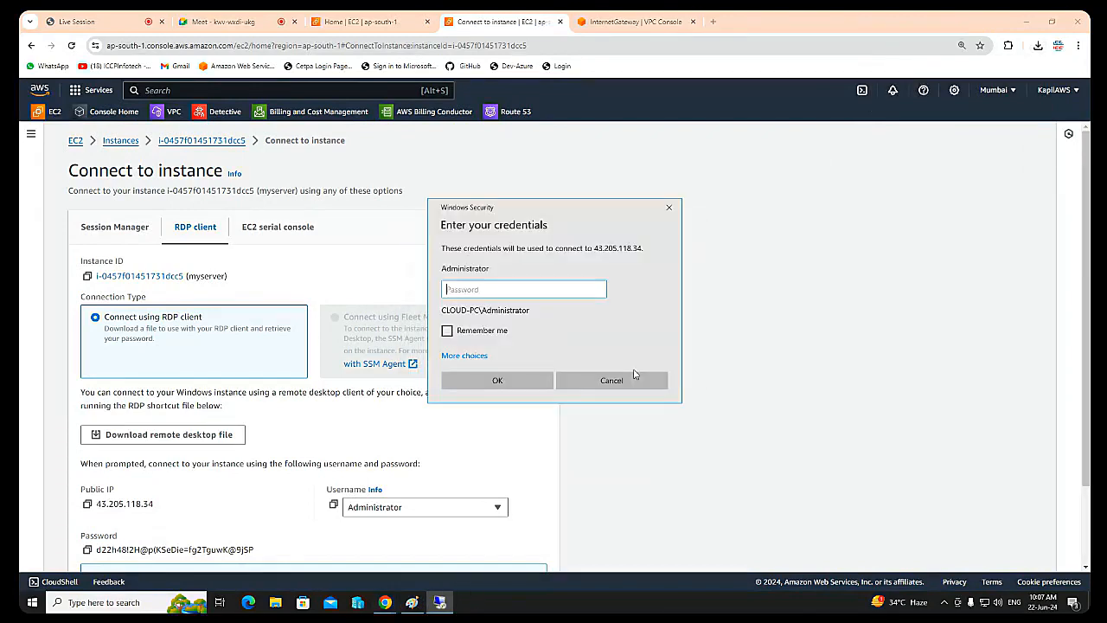
key(ctrl+v)
click(515, 380)
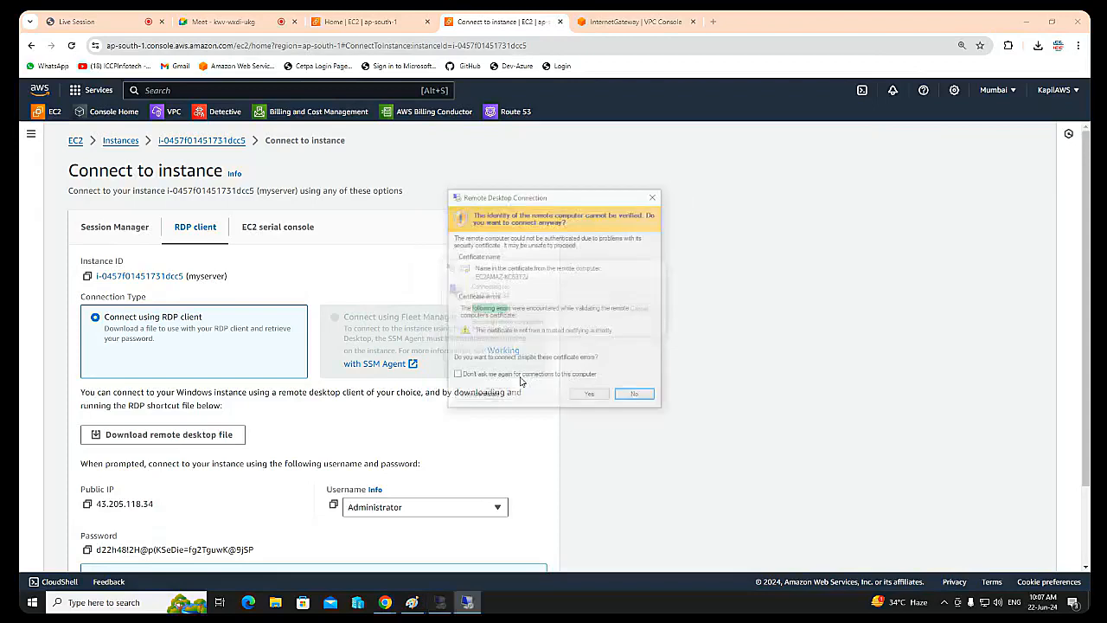
click(589, 394)
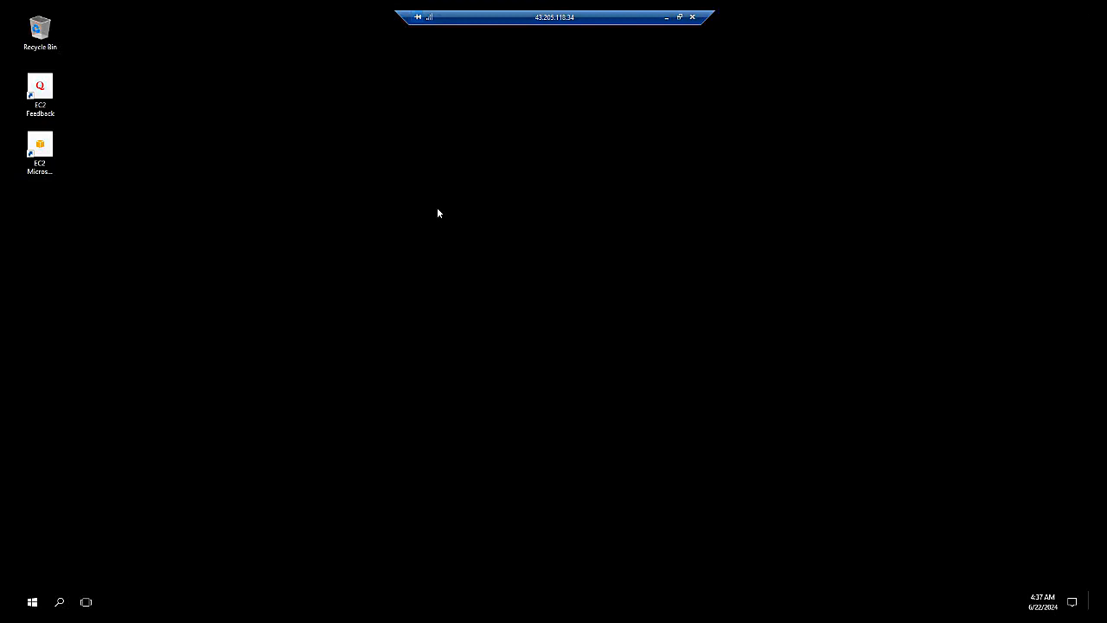
Create two folders on the remote desktop, leaving the first with its default name and naming the second java.
right_click(421, 123)
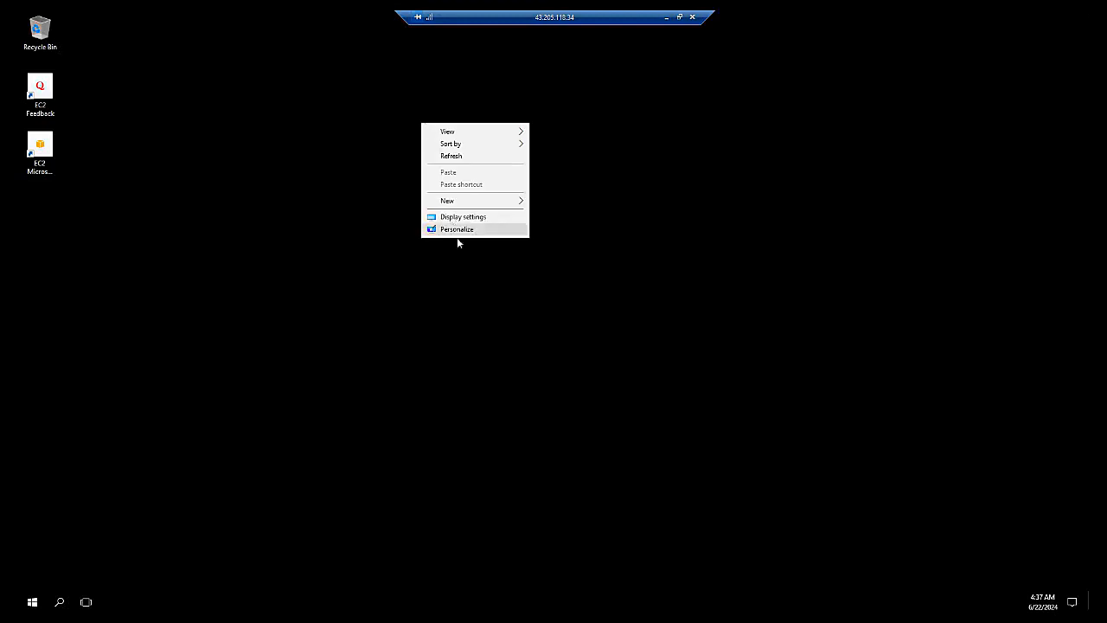
mouse_move(497, 202)
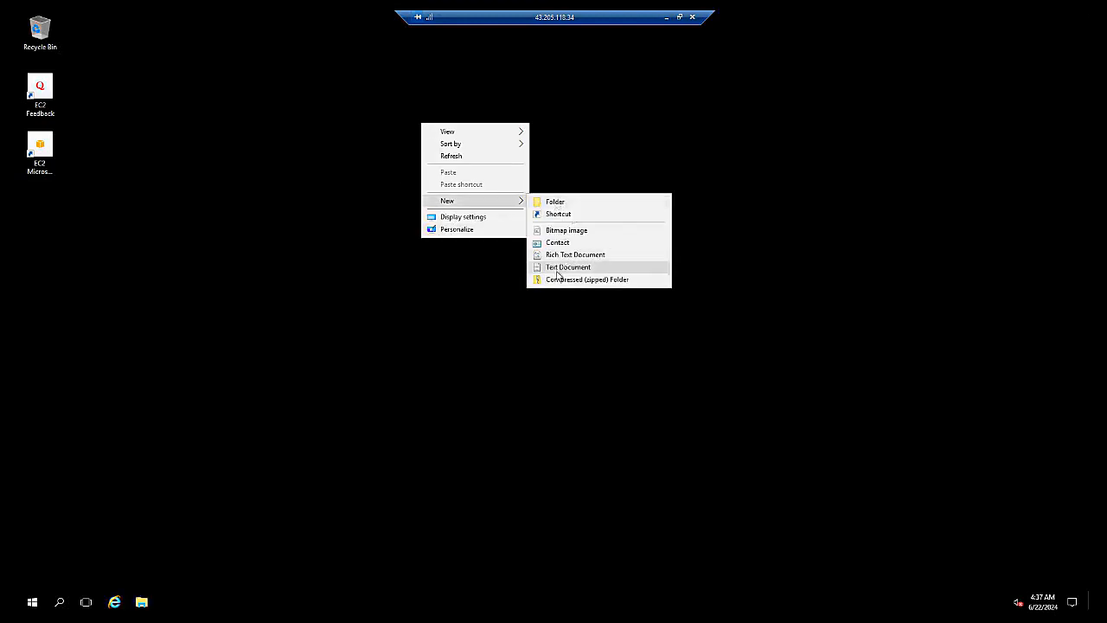
click(570, 202)
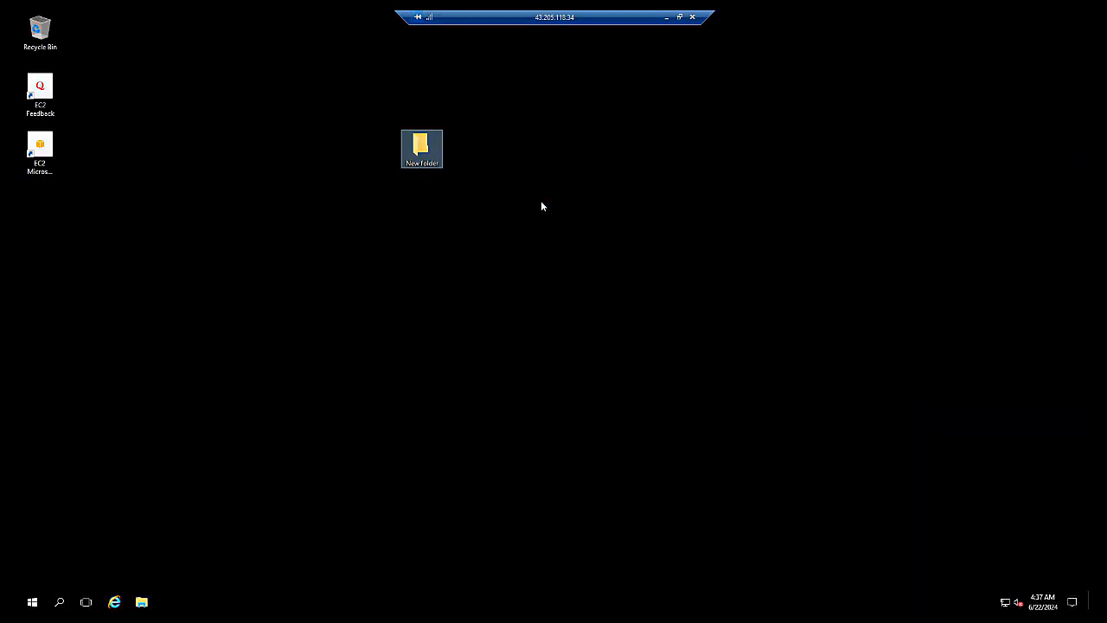
right_click(510, 215)
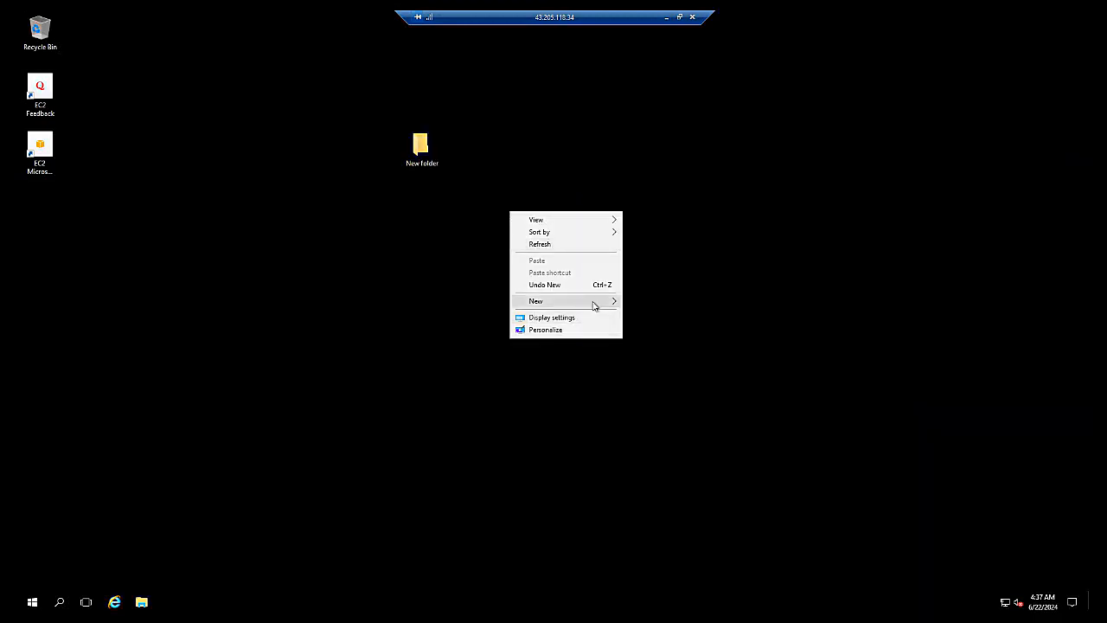
mouse_move(603, 305)
click(663, 302)
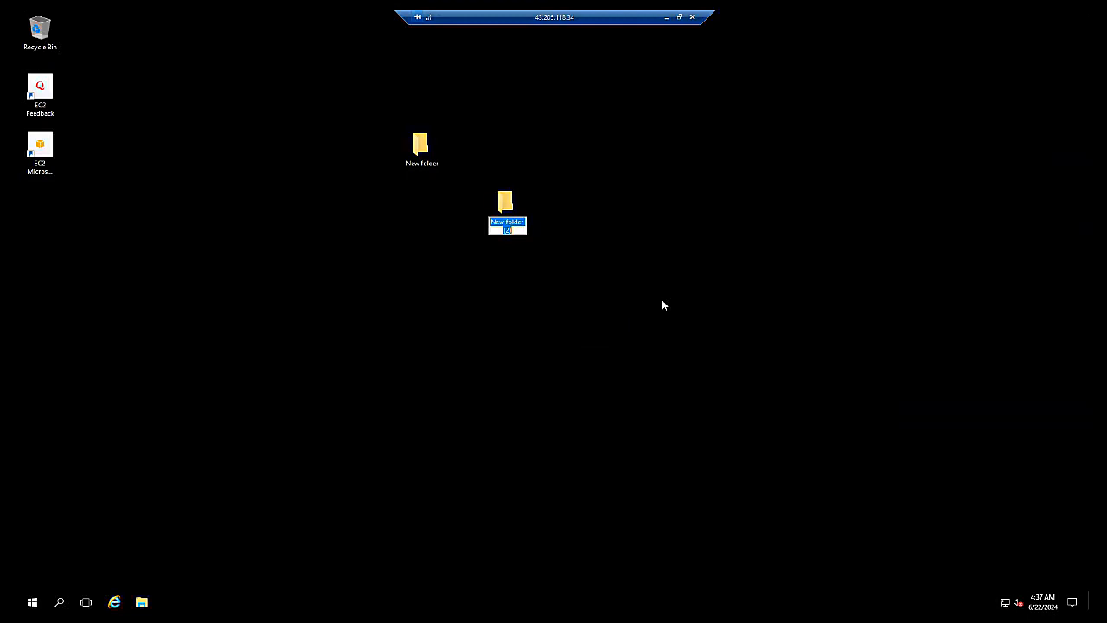
text(java)
Create a third folder named cloud on the remote desktop.
right_click(692, 296)
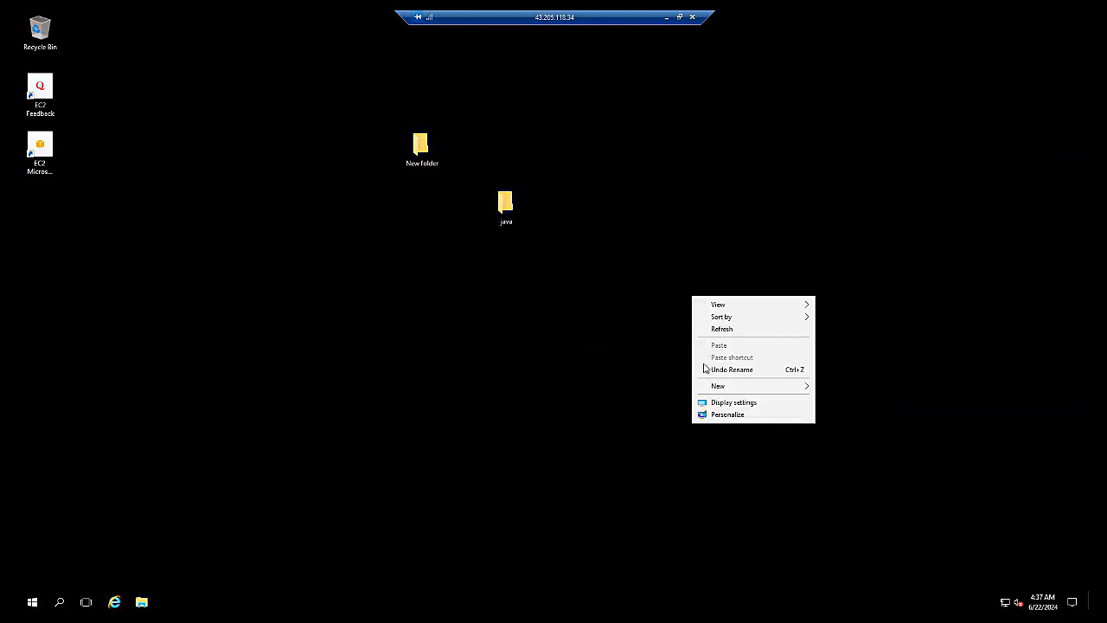
mouse_move(717, 385)
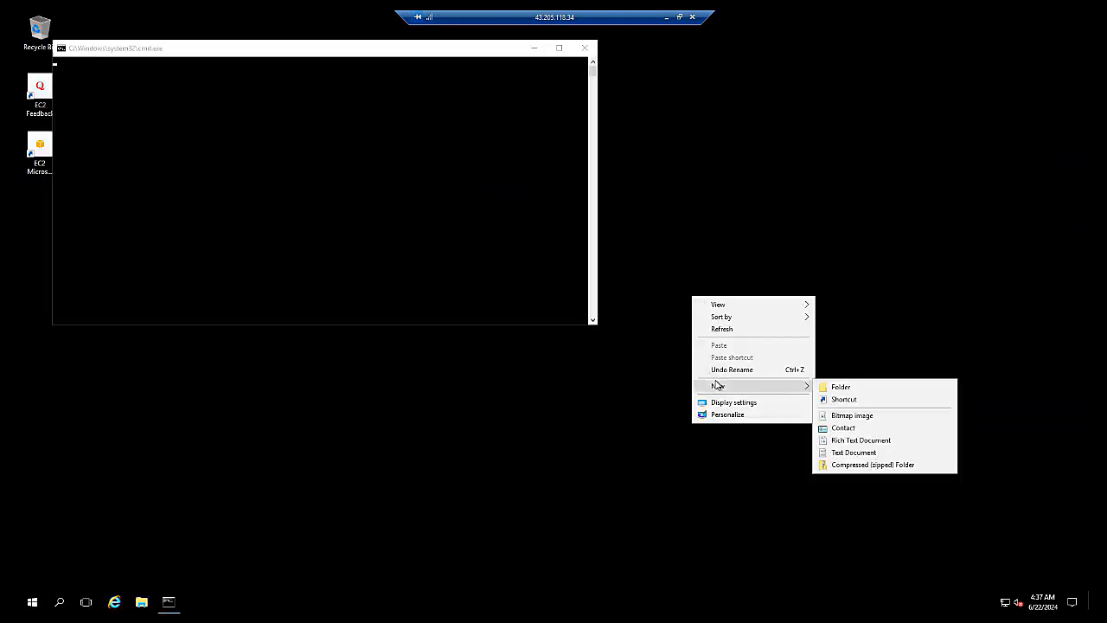
click(853, 387)
text(cloud)
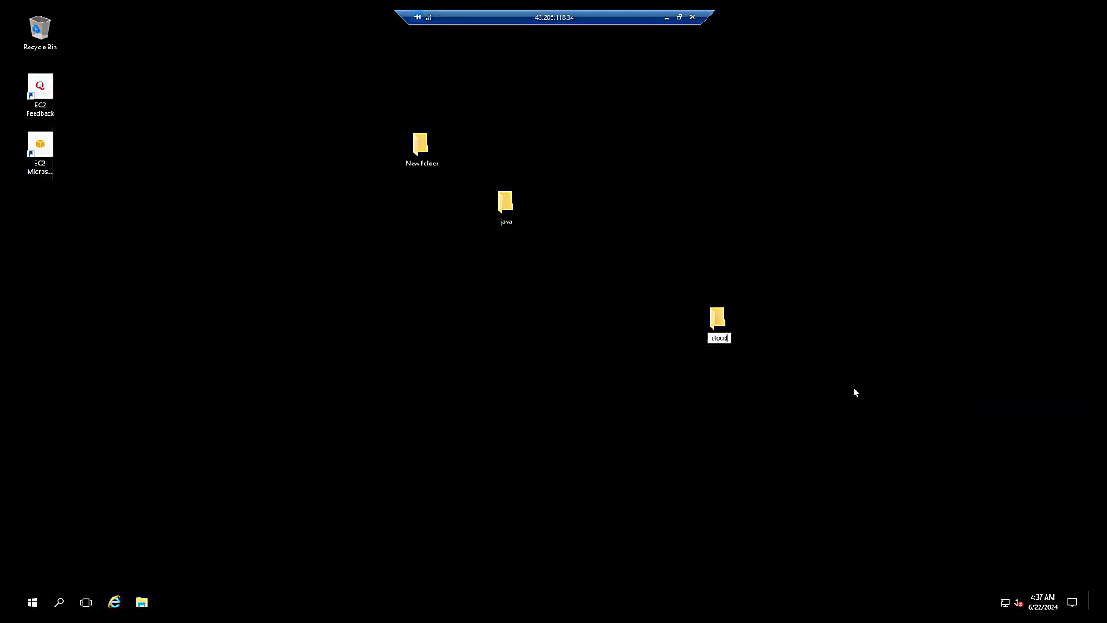
key(Return)
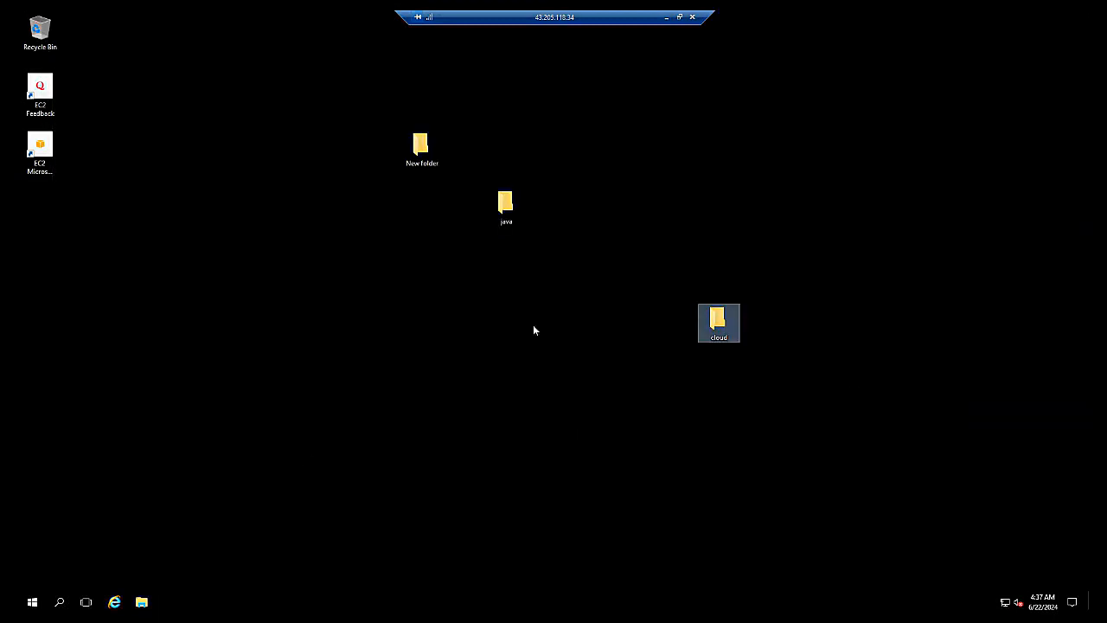